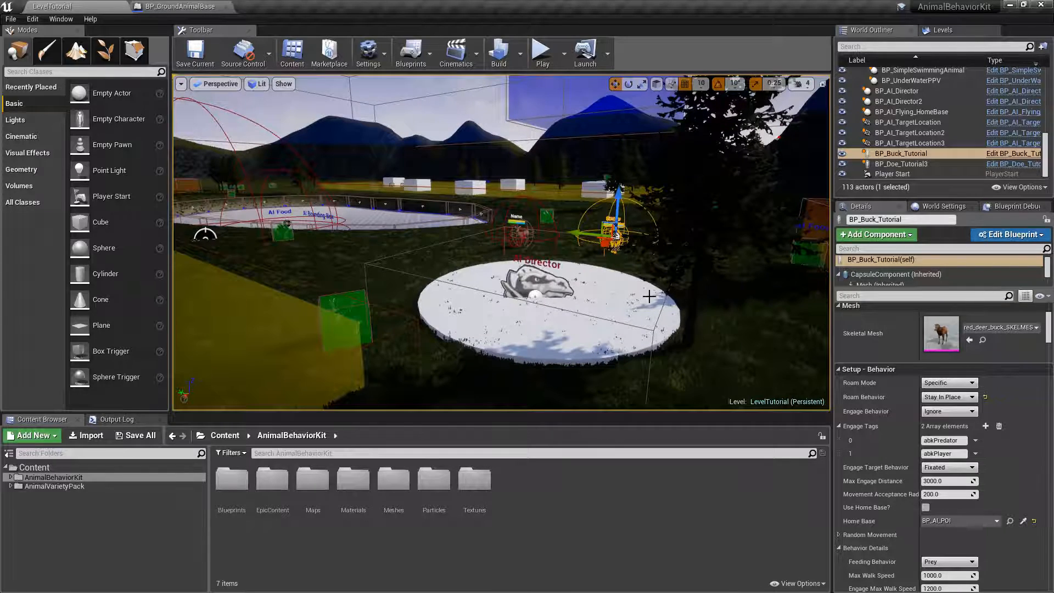
# - Delete BP_AI_Director and BP_AI_Director2 from the level
pyautogui.moveTo(418, 165); pyautogui.dragTo(408, 107, button='right')
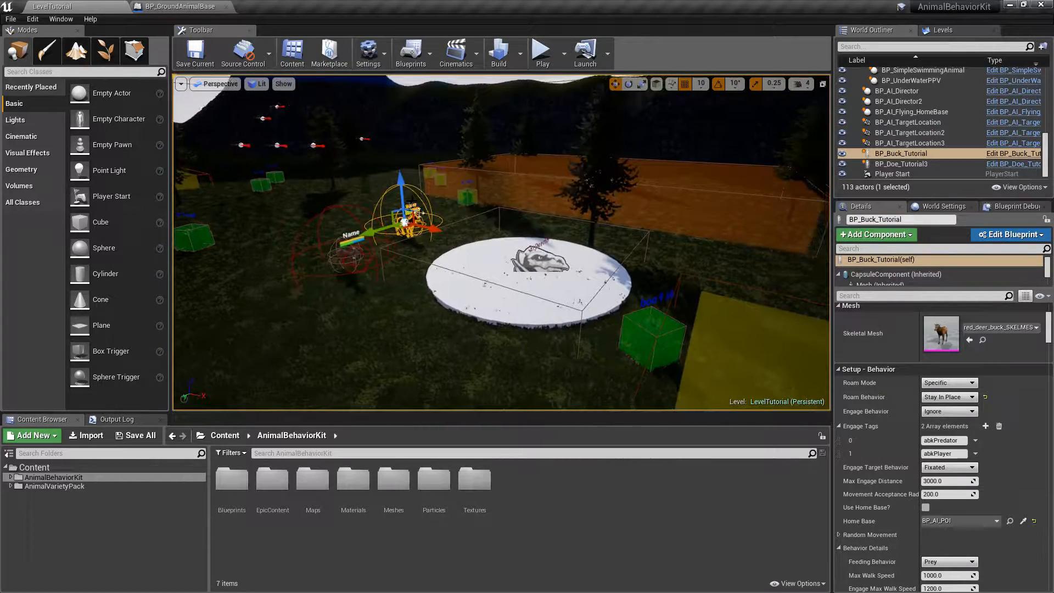
pyautogui.click(549, 254)
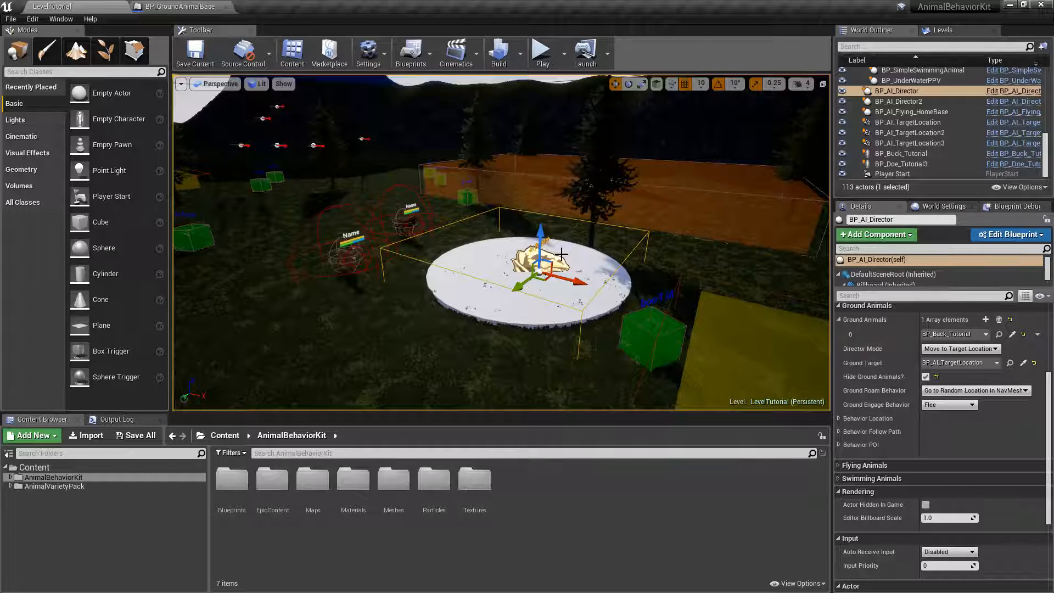
pyautogui.press('Delete')
pyautogui.click(892, 104)
pyautogui.press('Delete')
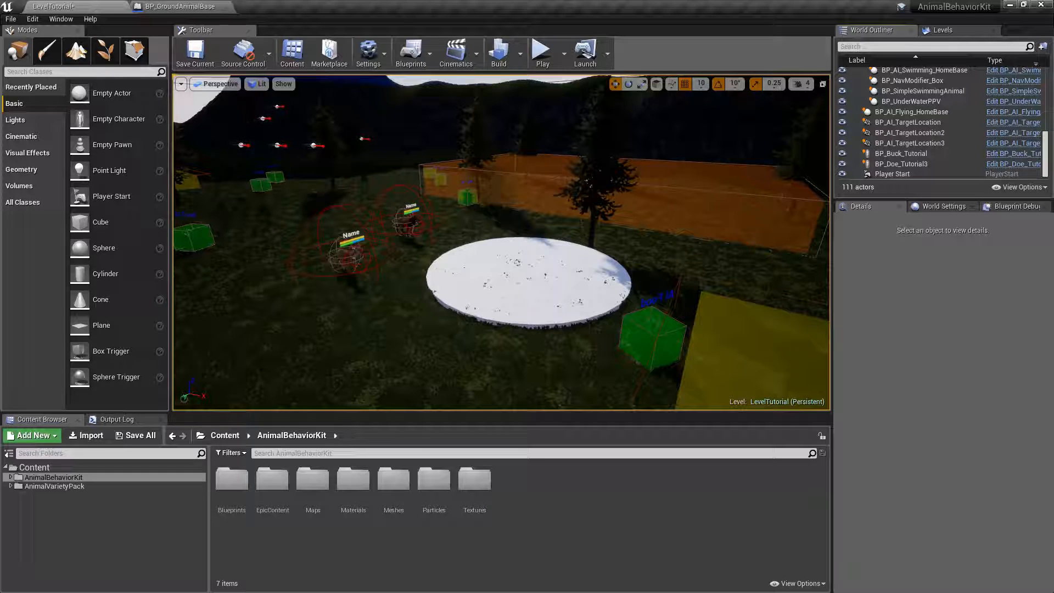
# - Delete the three AI target locations, BP_AI_TargetLocation, BP_AI_TargetLocation2 and BP_AI_TargetLocation3, from the level
pyautogui.press('1')
pyautogui.moveTo(501, 242); pyautogui.dragTo(466, 231, button='right')
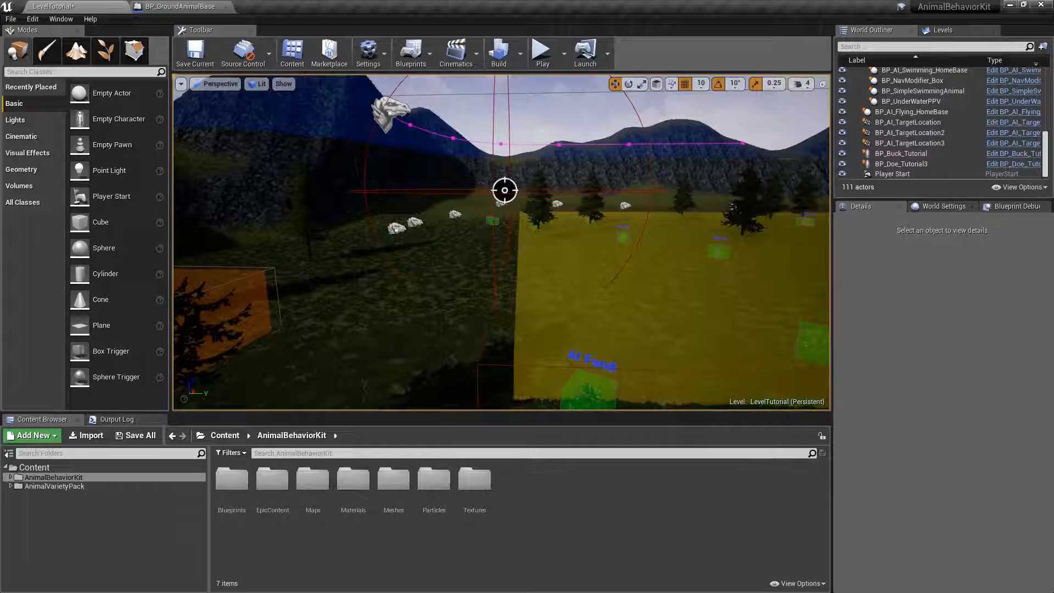
pyautogui.click(505, 189)
pyautogui.press('Delete')
pyautogui.press('2')
pyautogui.click(362, 221)
pyautogui.press('Delete')
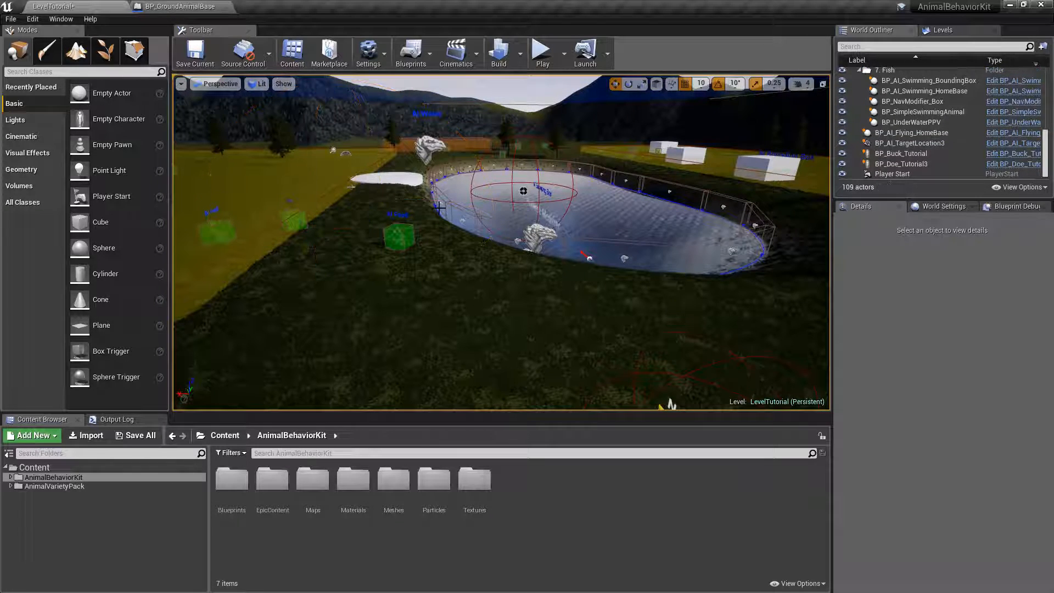
pyautogui.click(521, 191)
pyautogui.press('Delete')
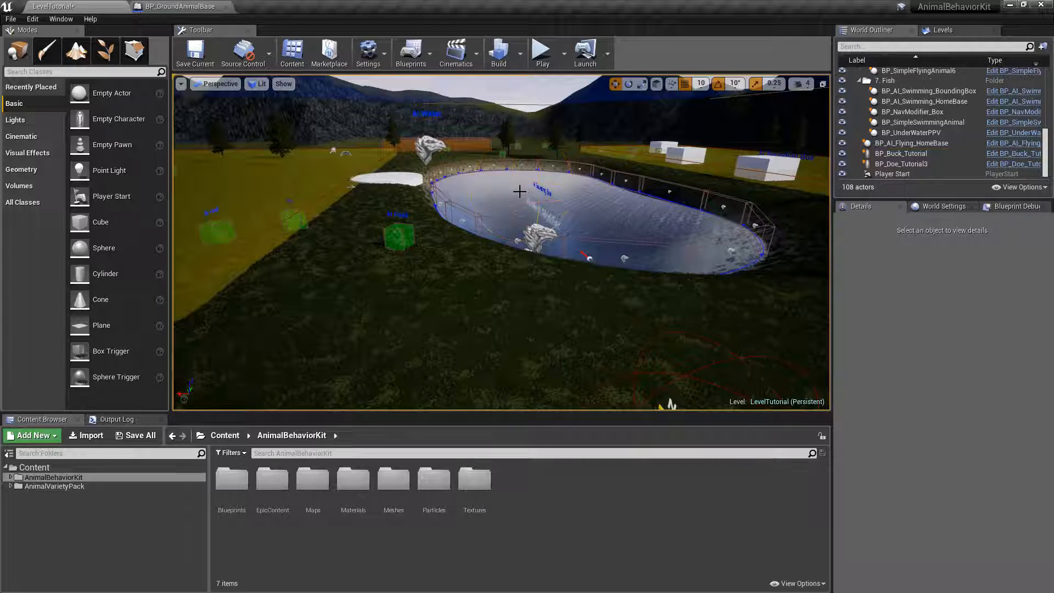
# - Save all modified content, including the LevelTutorial map
pyautogui.moveTo(518, 188); pyautogui.dragTo(543, 195, button='right')
pyautogui.click(142, 435)
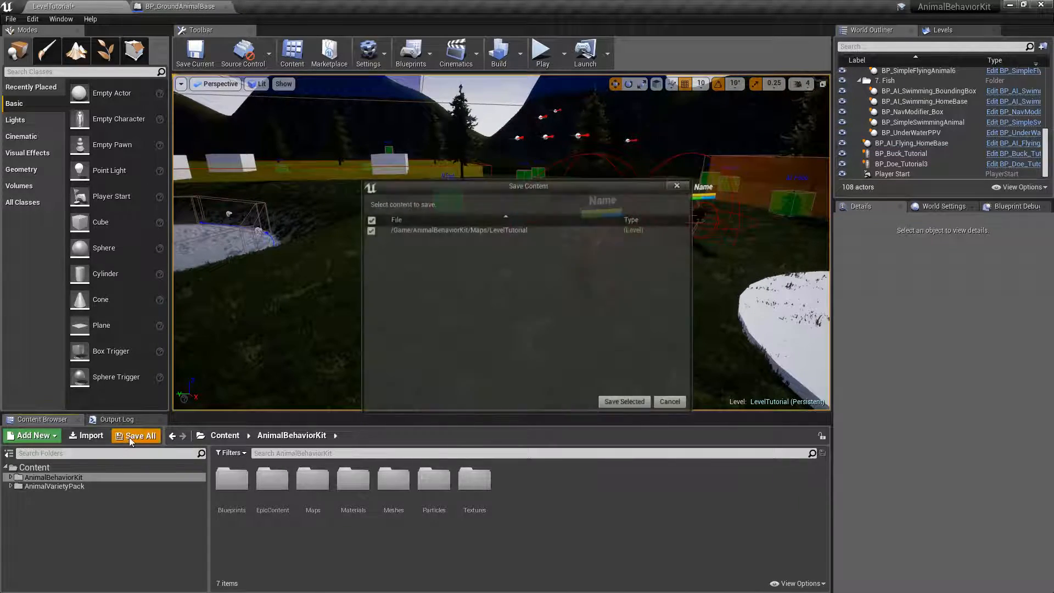
pyautogui.click(625, 403)
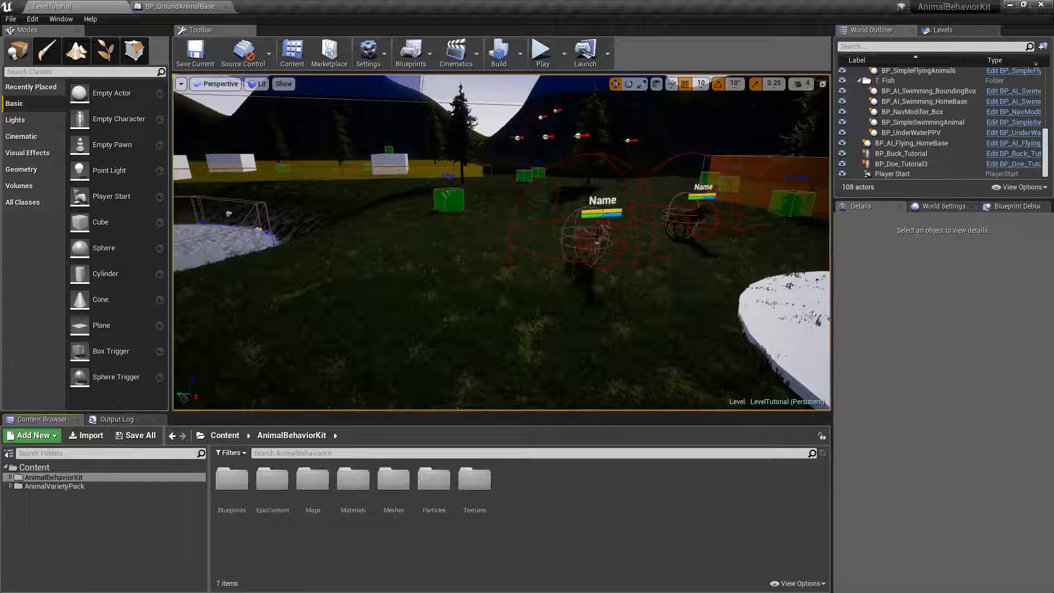
# - Select BP_Doe_Tutorial3 and collapse its Setup - Behavior and Setup - Animations categories
pyautogui.click(908, 164)
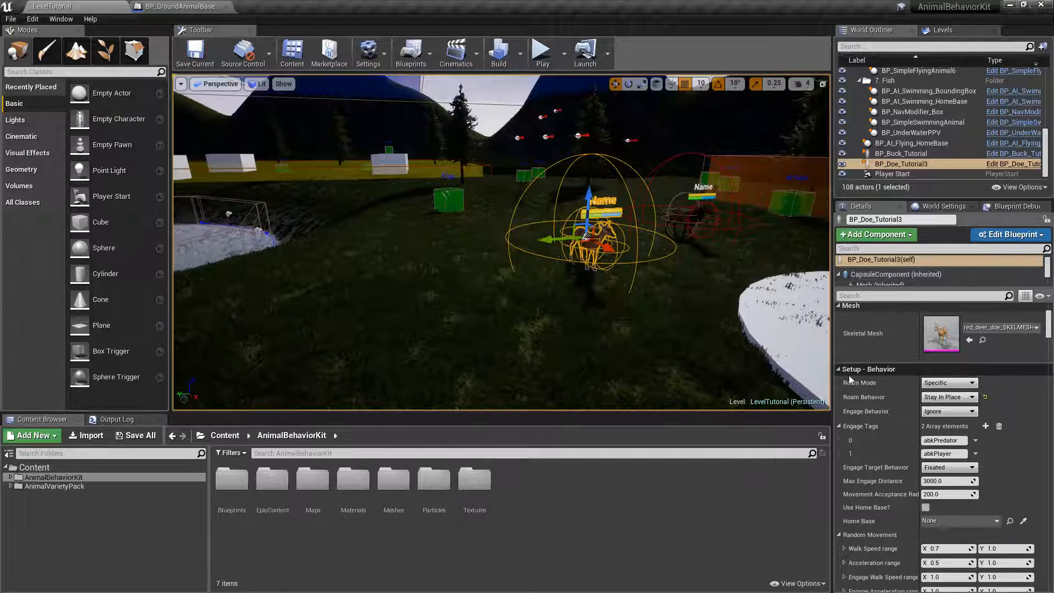
pyautogui.scroll(1, 857, 374)
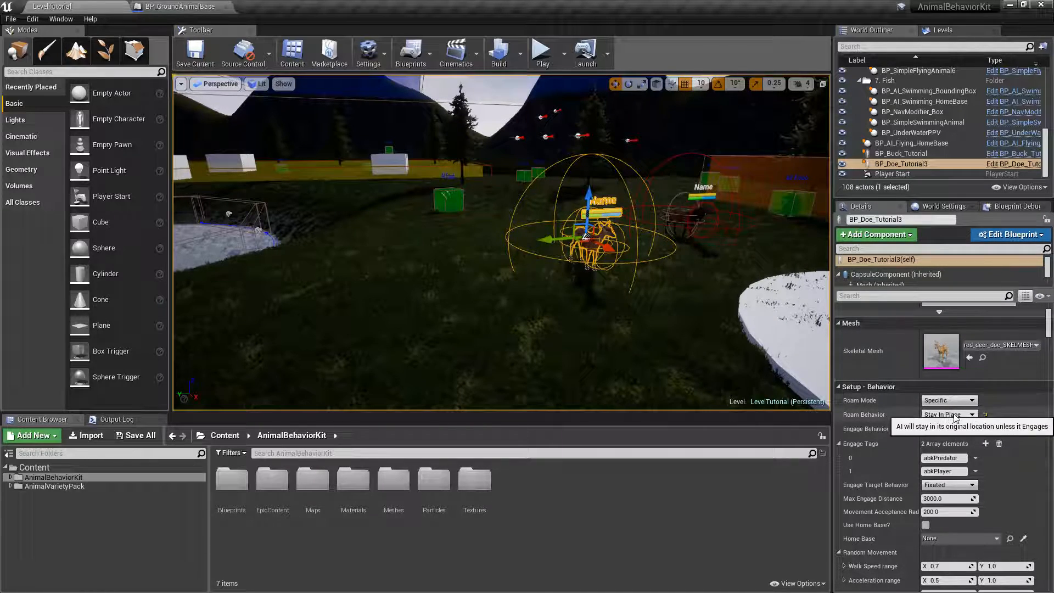
pyautogui.click(839, 388)
pyautogui.scroll(-1, 853, 396)
pyautogui.scroll(-2, 845, 379)
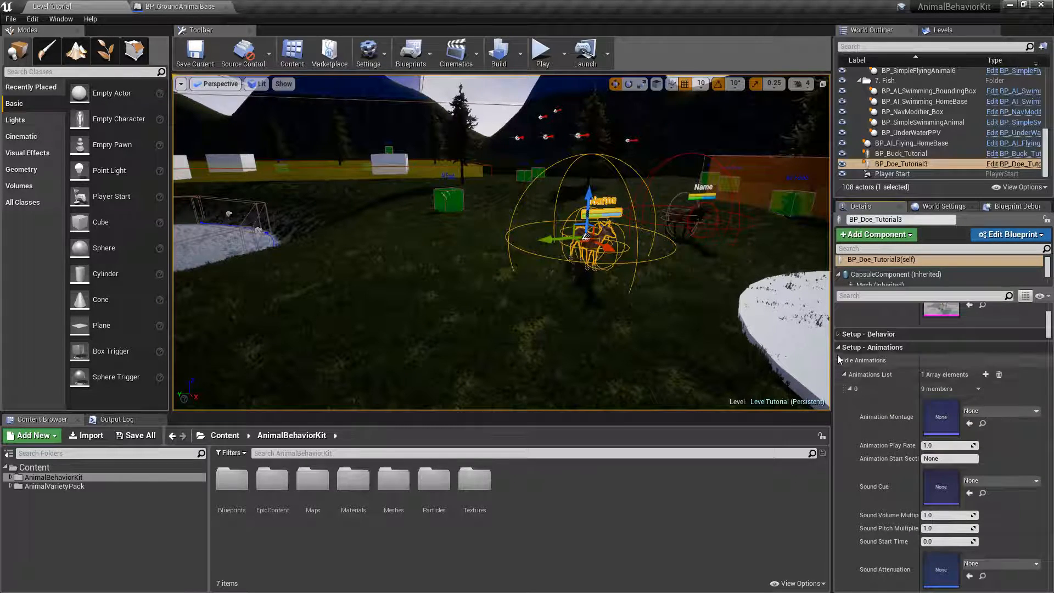
pyautogui.click(837, 349)
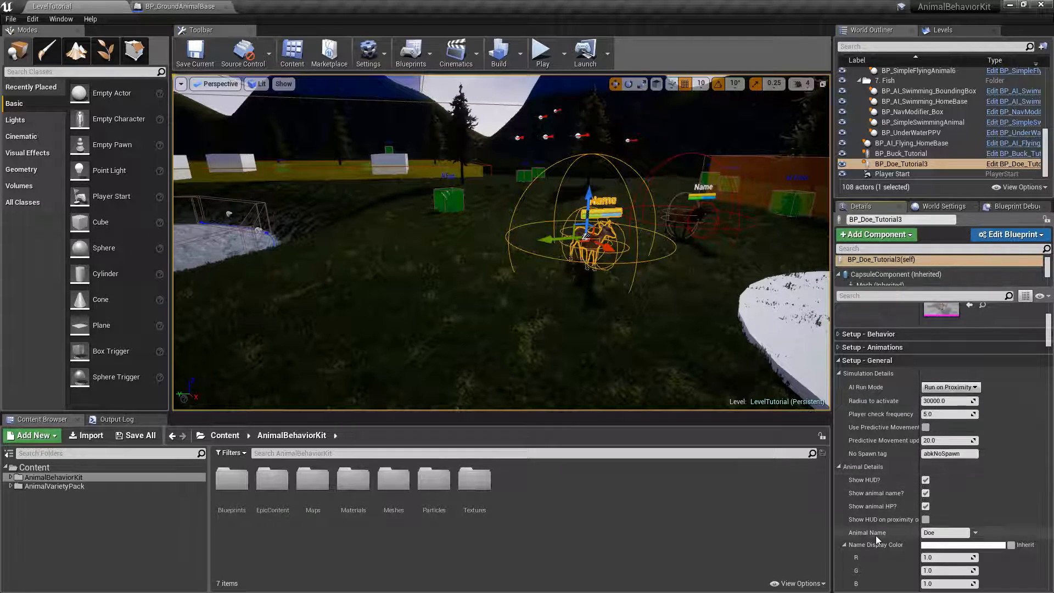
# - Review the doe's Setup - General category, collapsing Simulation Details, Animal Details, Death Details, Additional Tags and the category itself
pyautogui.click(840, 374)
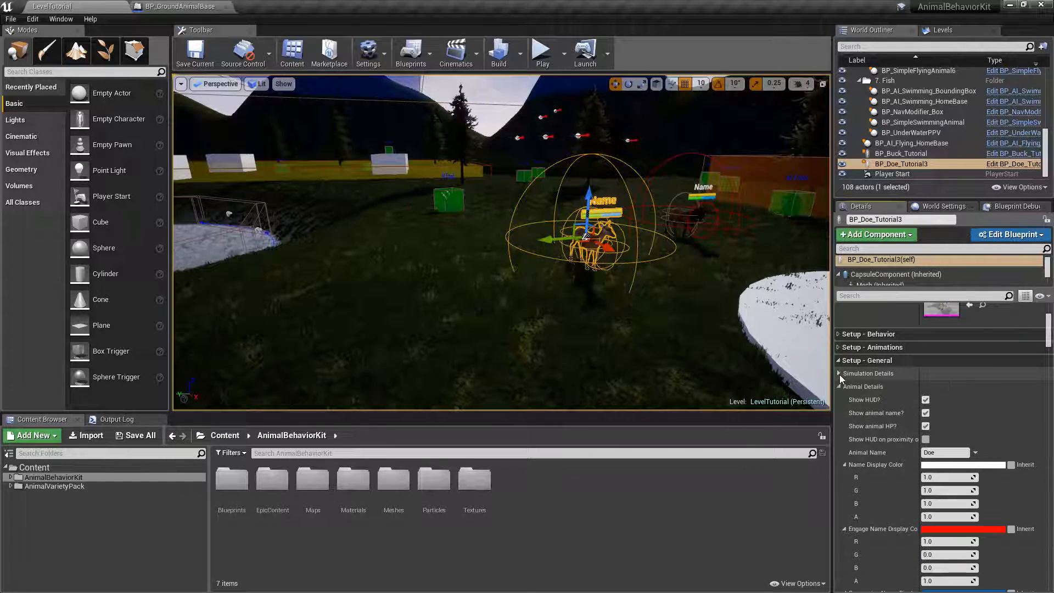
pyautogui.click(839, 387)
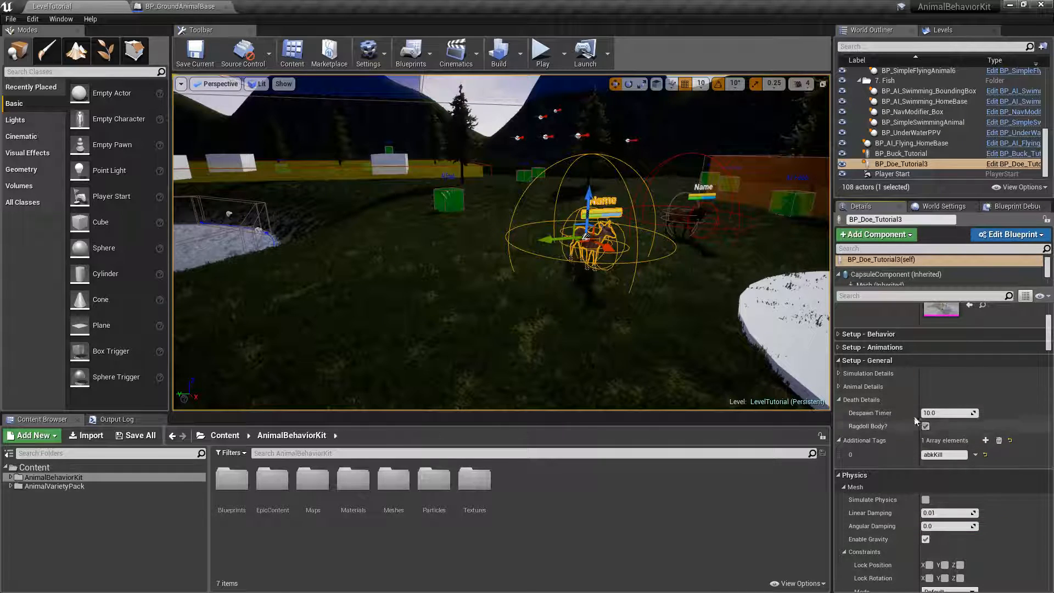
pyautogui.click(838, 399)
pyautogui.click(840, 414)
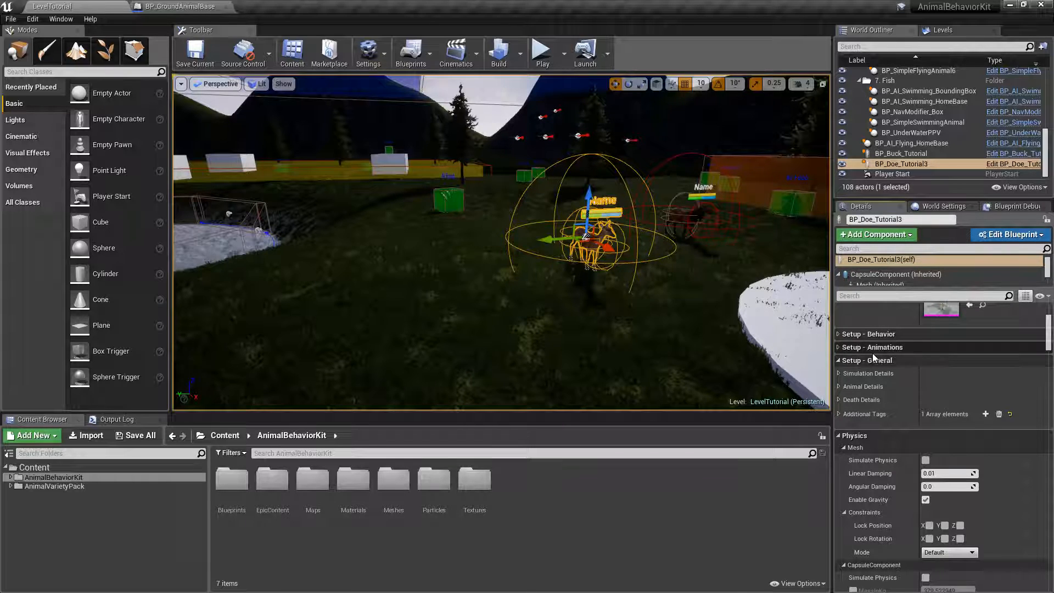
pyautogui.click(843, 362)
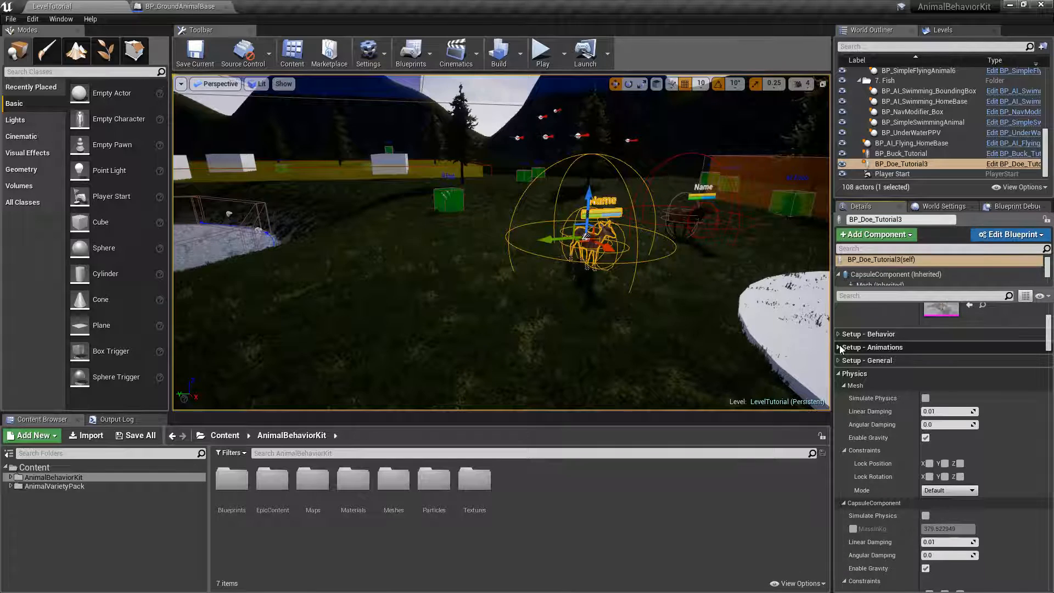
# - Expand the doe's Setup - Animations category and collapse the animation groups inside it, from Idle to Drink, for an overview
pyautogui.click(843, 348)
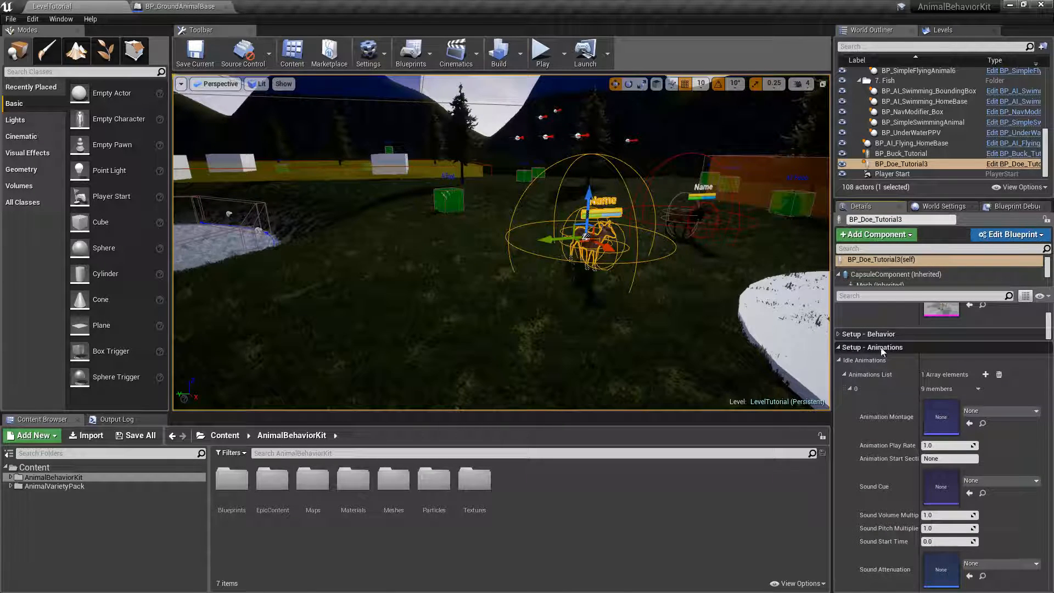
pyautogui.click(840, 361)
pyautogui.click(840, 374)
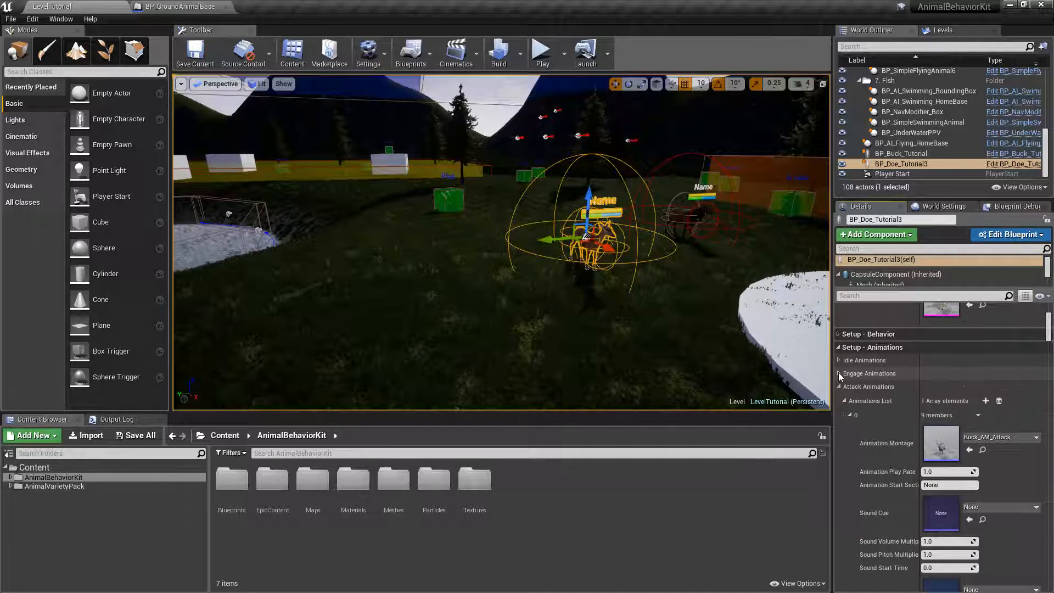
pyautogui.click(840, 387)
pyautogui.click(840, 401)
pyautogui.click(840, 414)
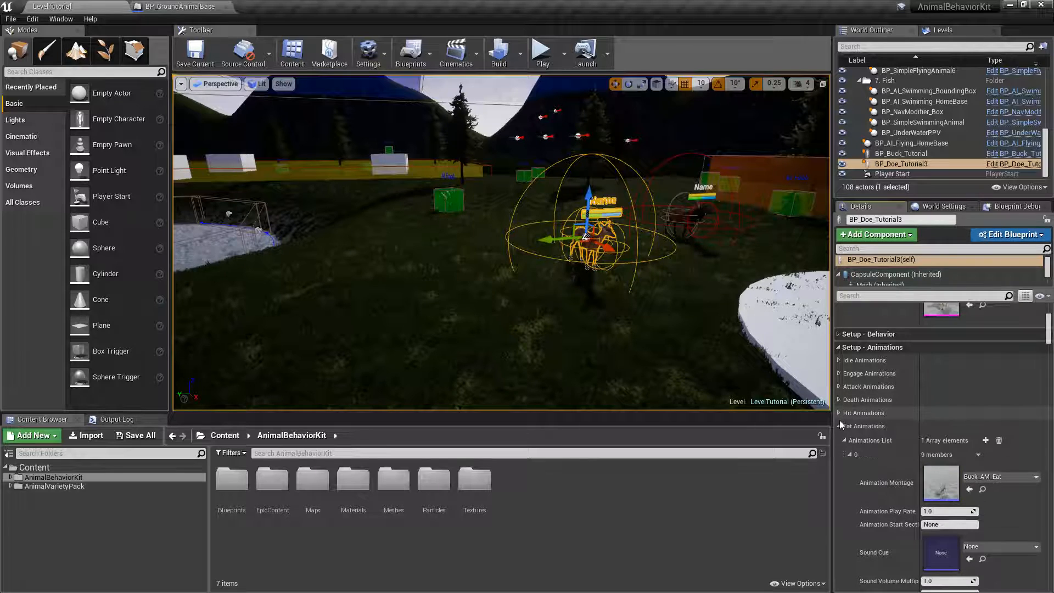
pyautogui.click(840, 426)
pyautogui.click(840, 439)
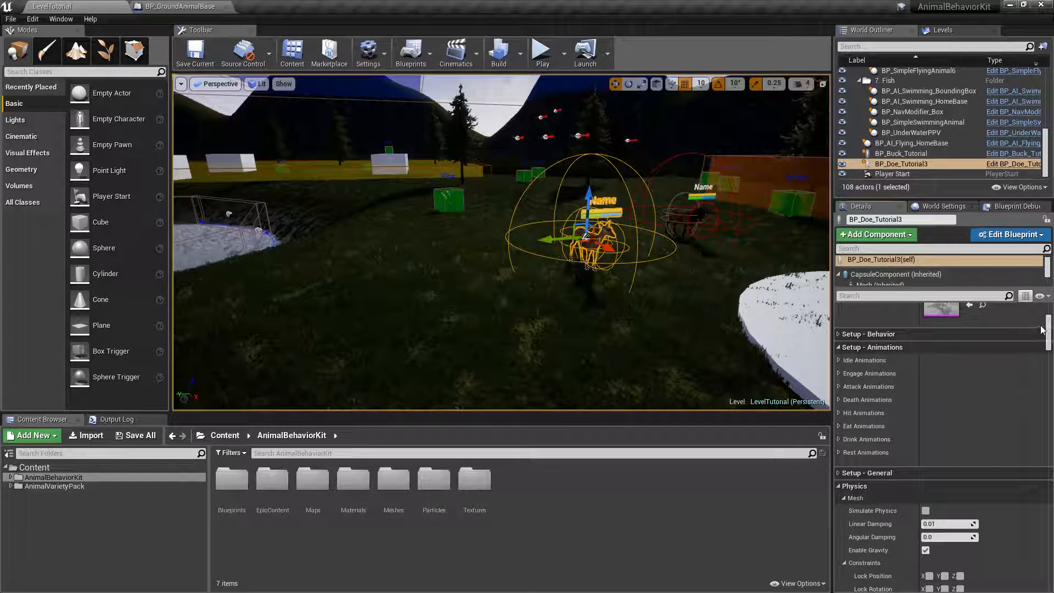
# - Expand the doe's Attack Animations group and its Animations List to show the first entry
pyautogui.scroll(-1, 1049, 328)
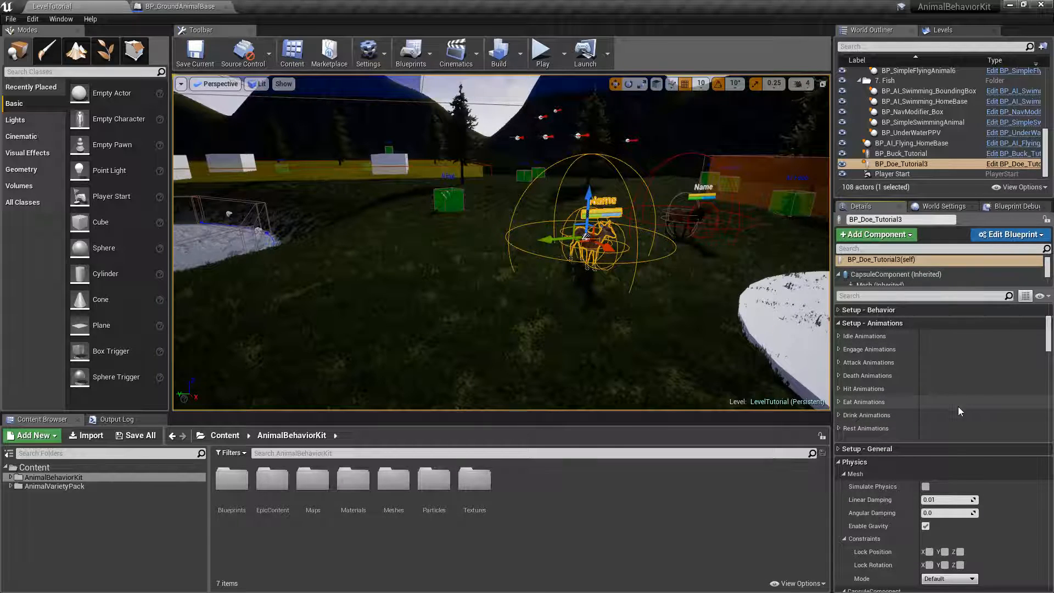
pyautogui.click(841, 363)
pyautogui.click(844, 377)
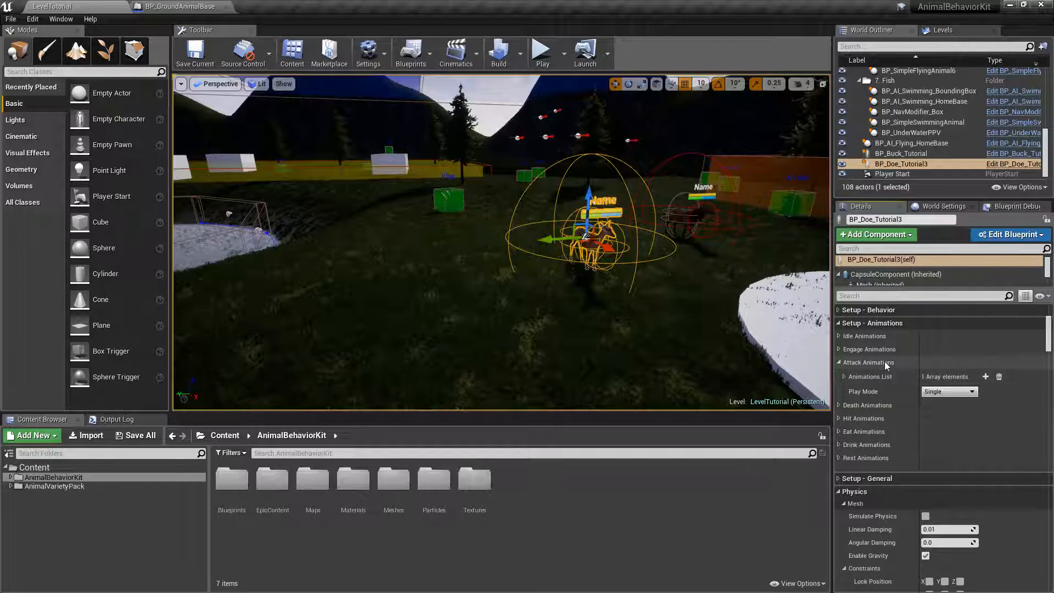
pyautogui.click(846, 377)
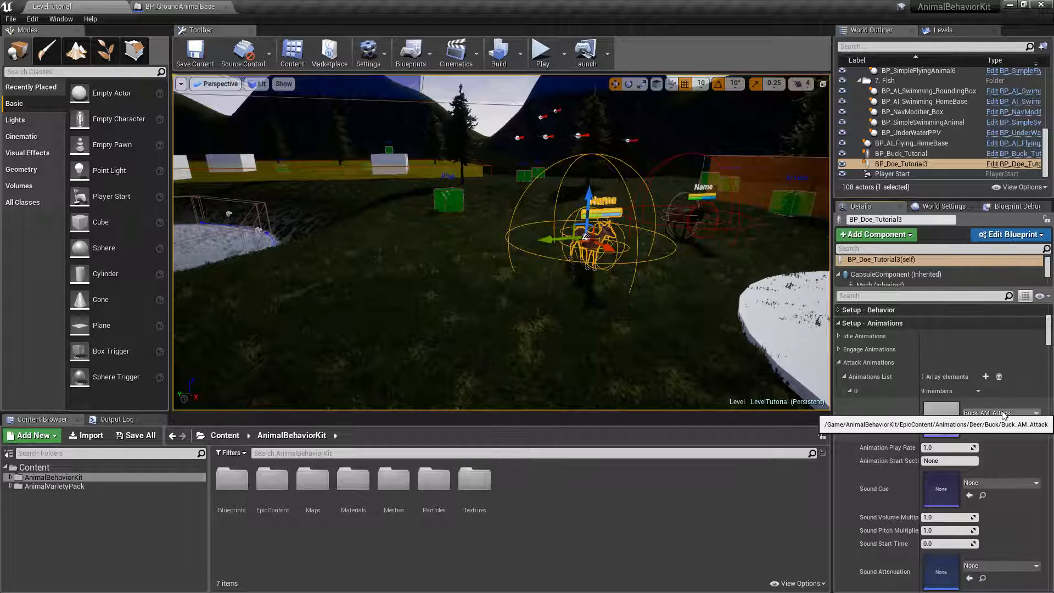
# - Examine the attack entry's montage, sound and play mode settings with a wider property name column, and collapse the entry
pyautogui.moveTo(921, 419); pyautogui.dragTo(953, 423)
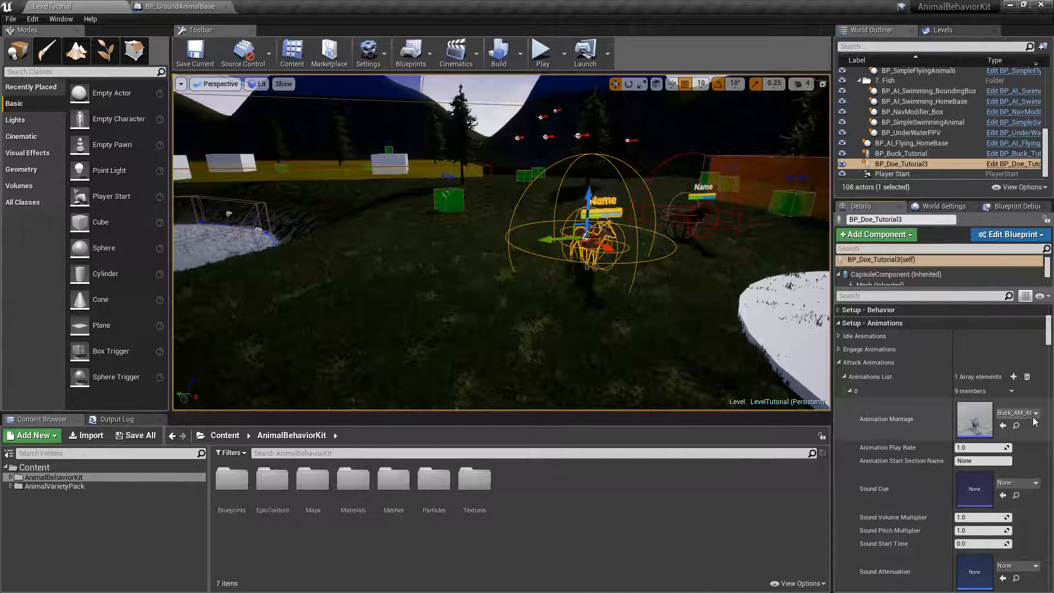
pyautogui.moveTo(1049, 333); pyautogui.dragTo(1048, 341)
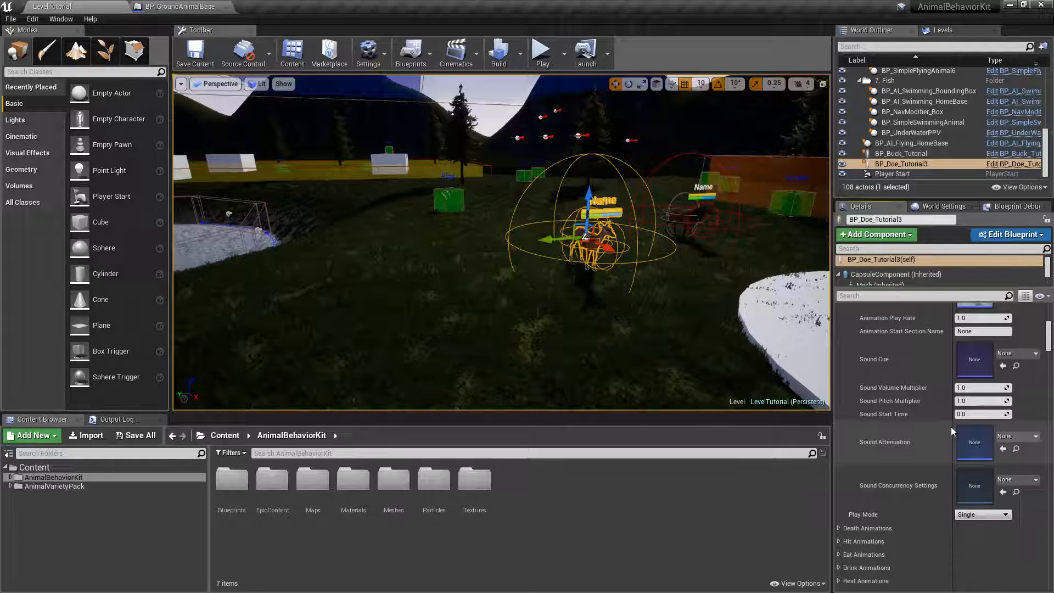
pyautogui.moveTo(953, 427); pyautogui.dragTo(938, 420)
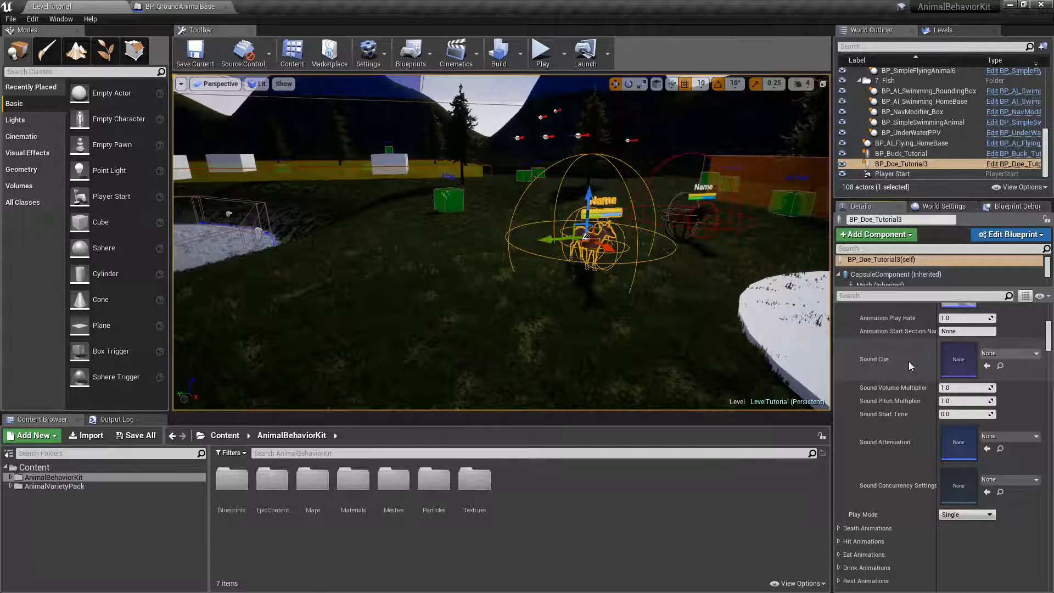
pyautogui.scroll(2, 892, 411)
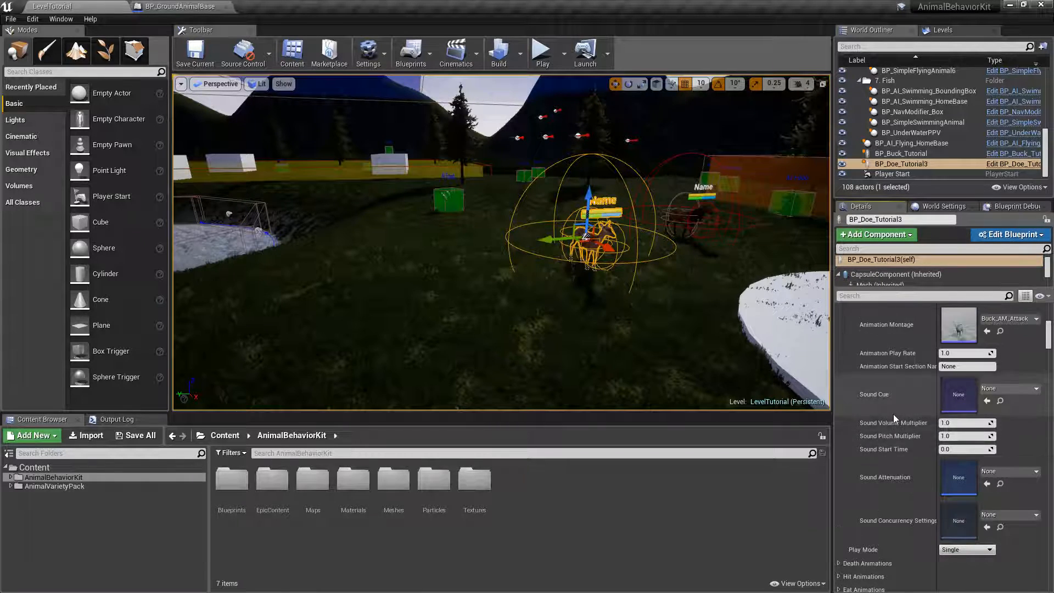
pyautogui.scroll(3, 894, 414)
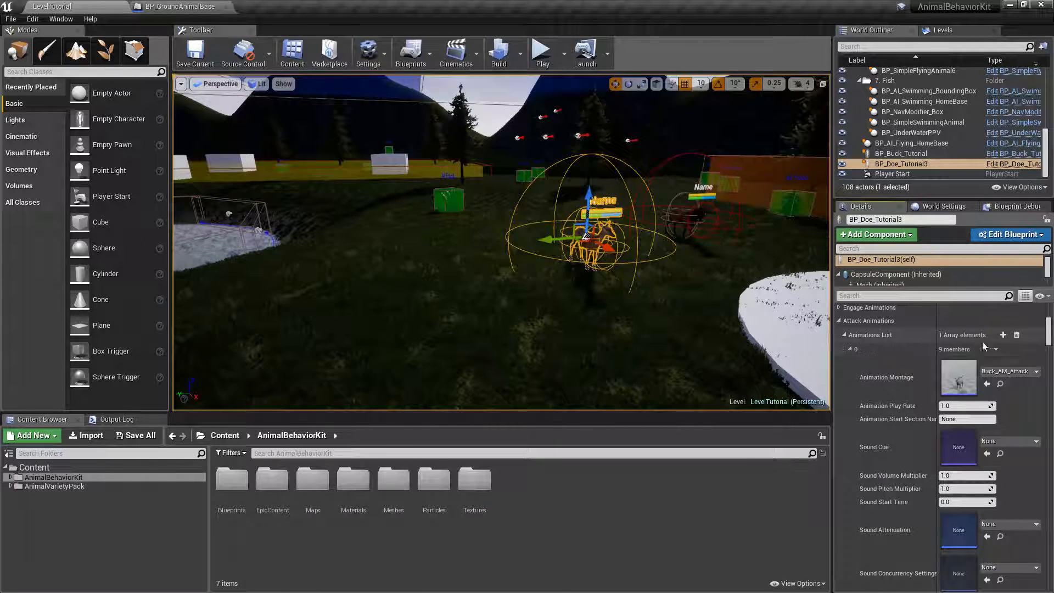
pyautogui.click(850, 349)
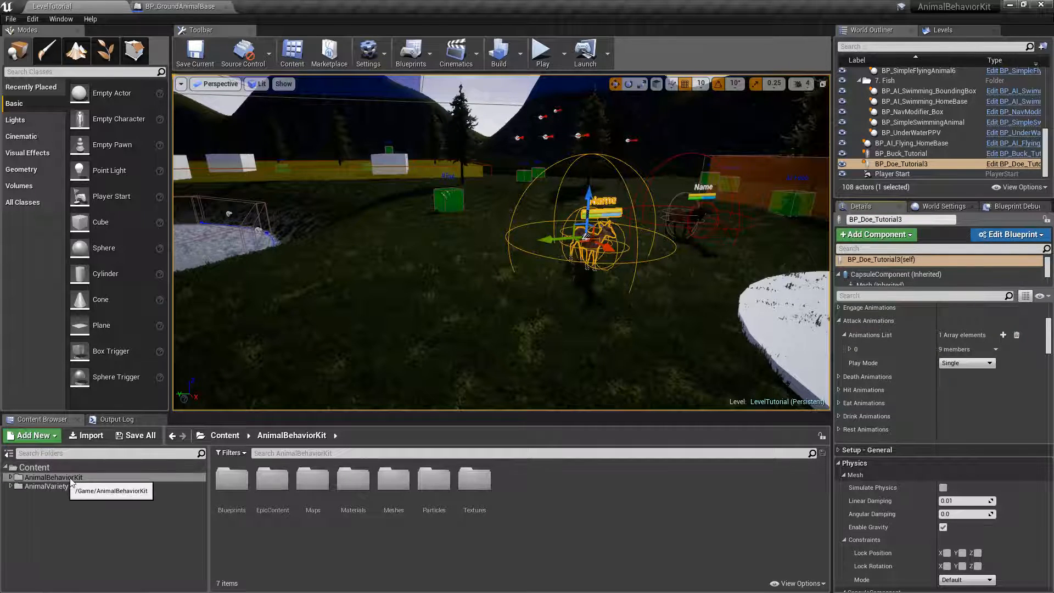
# - Place BP_Bear_Tutorial from the Blueprints/Characters/Animals/GroundAnimals/Tutorial folder on the grass beside the doe
pyautogui.doubleClick(231, 482)
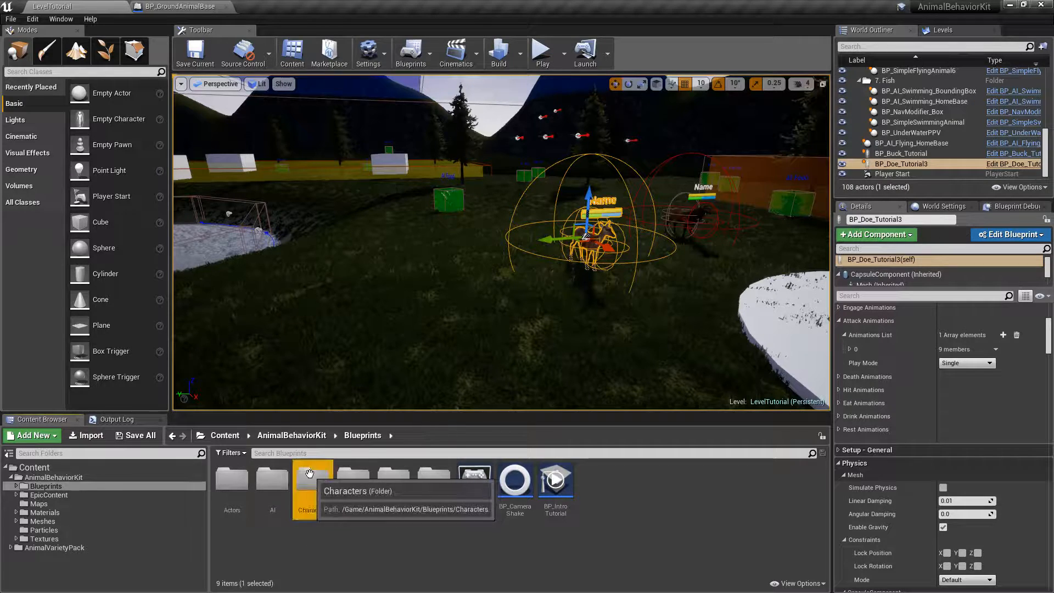
pyautogui.doubleClick(309, 481)
pyautogui.doubleClick(239, 488)
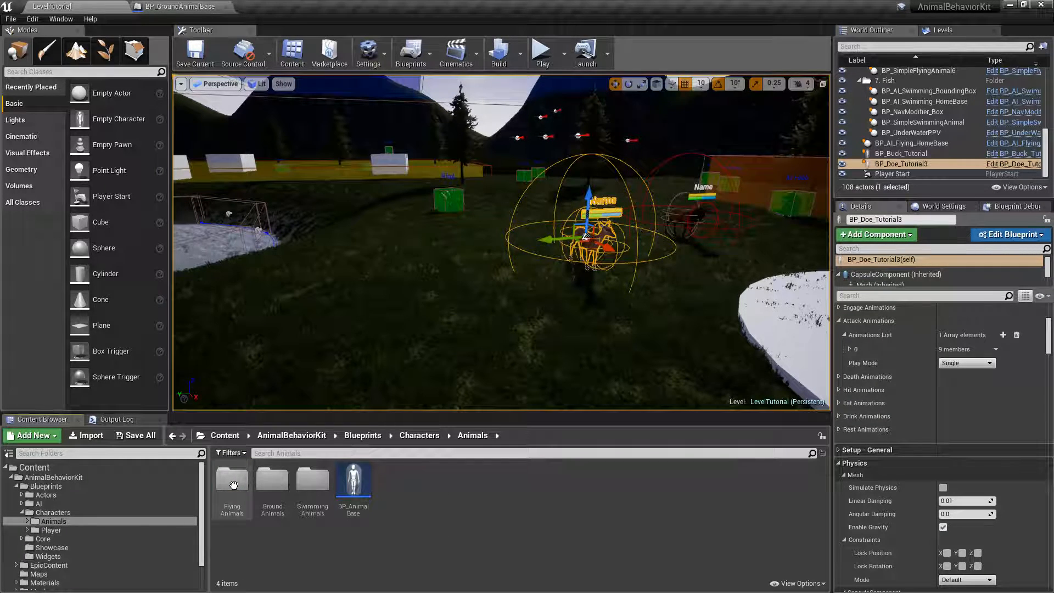
pyautogui.click(275, 483)
pyautogui.doubleClick(275, 483)
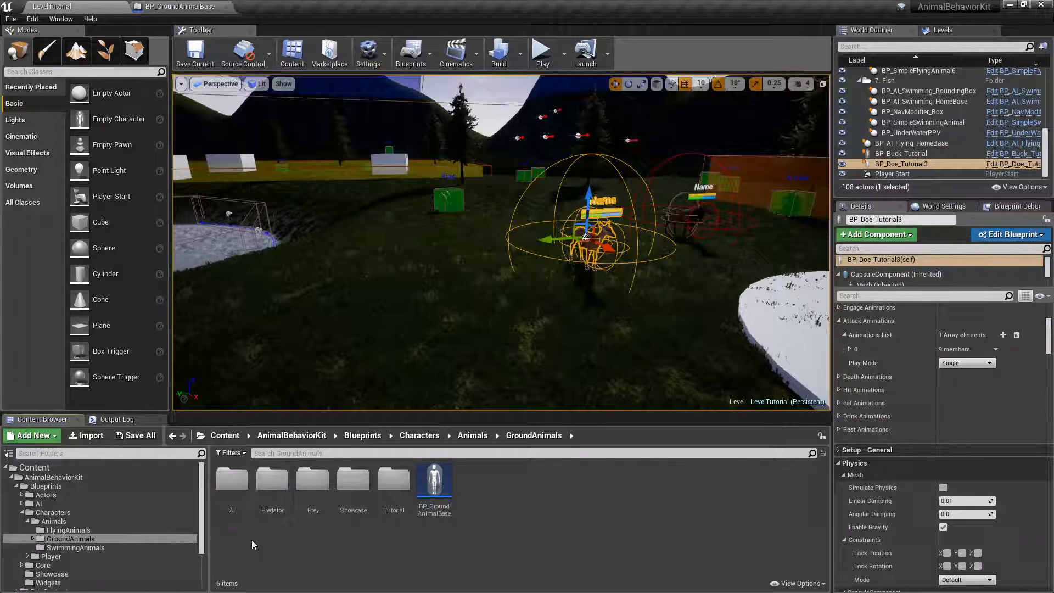
pyautogui.doubleClick(395, 484)
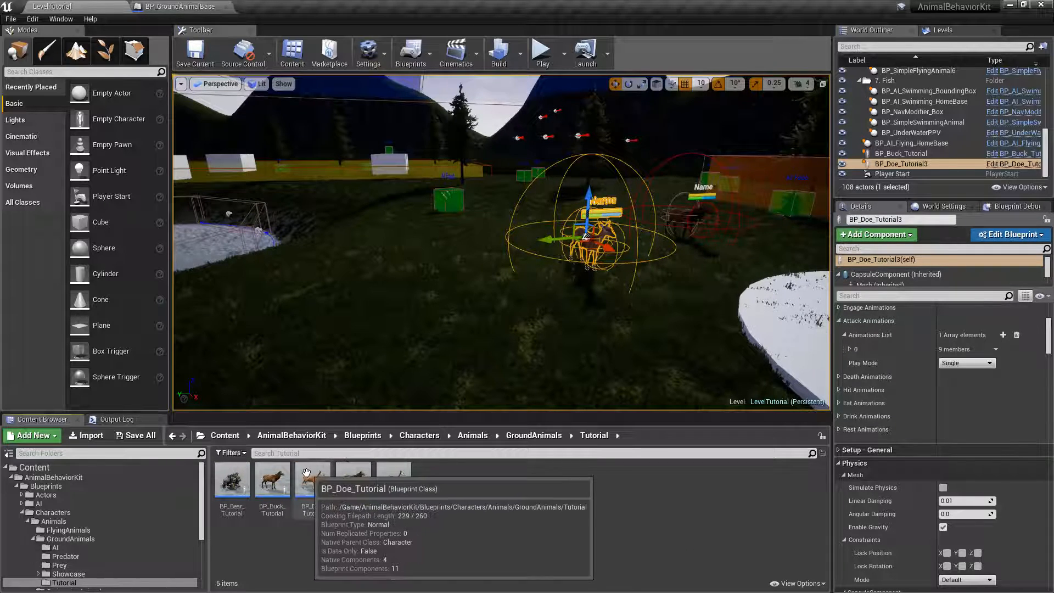
pyautogui.moveTo(232, 479); pyautogui.dragTo(420, 231)
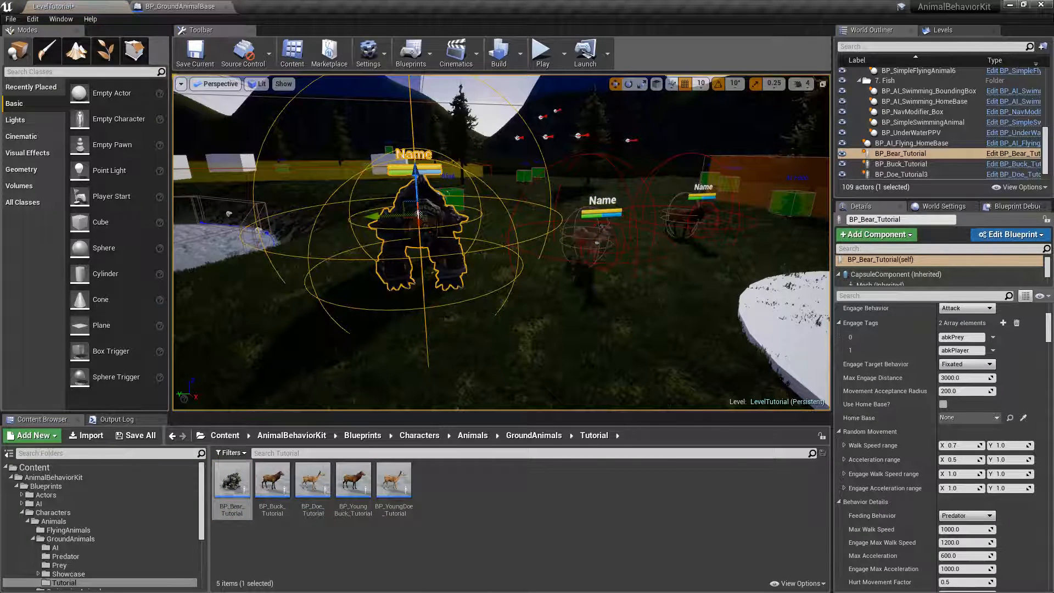
# - Collapse the bear's Setup - Behavior category and every animation group in Setup - Animations, from Idle to Rest
pyautogui.scroll(4, 882, 338)
pyautogui.click(838, 354)
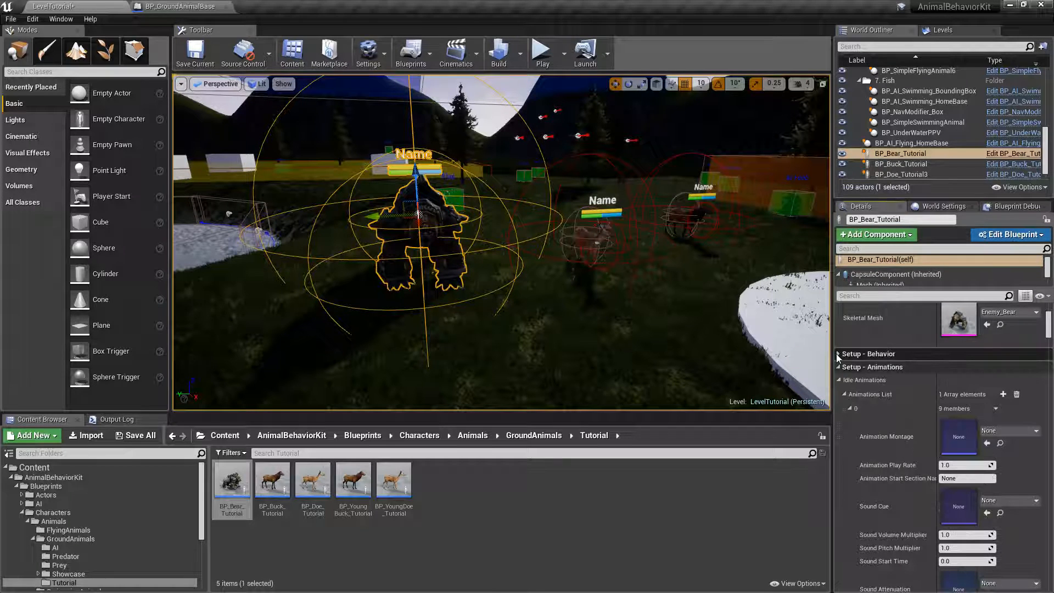
pyautogui.click(839, 393)
pyautogui.click(838, 393)
pyautogui.click(838, 406)
pyautogui.click(839, 419)
pyautogui.click(838, 433)
pyautogui.click(841, 446)
pyautogui.click(840, 459)
pyautogui.click(842, 472)
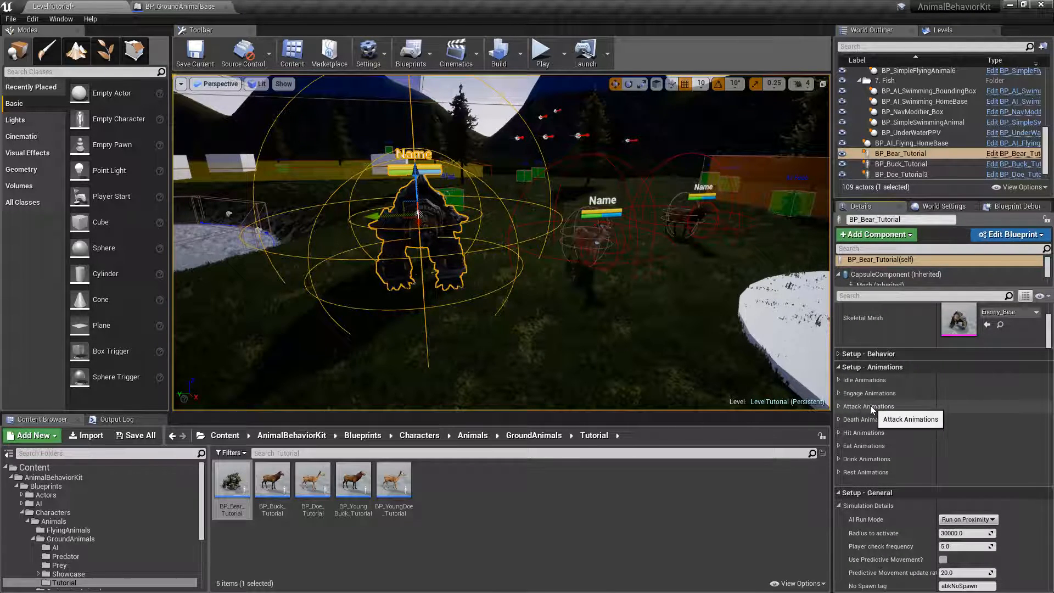
# - Expand the bear's Attack Animations group and its Animations List, with the individual entries collapsed
pyautogui.click(846, 407)
pyautogui.click(843, 420)
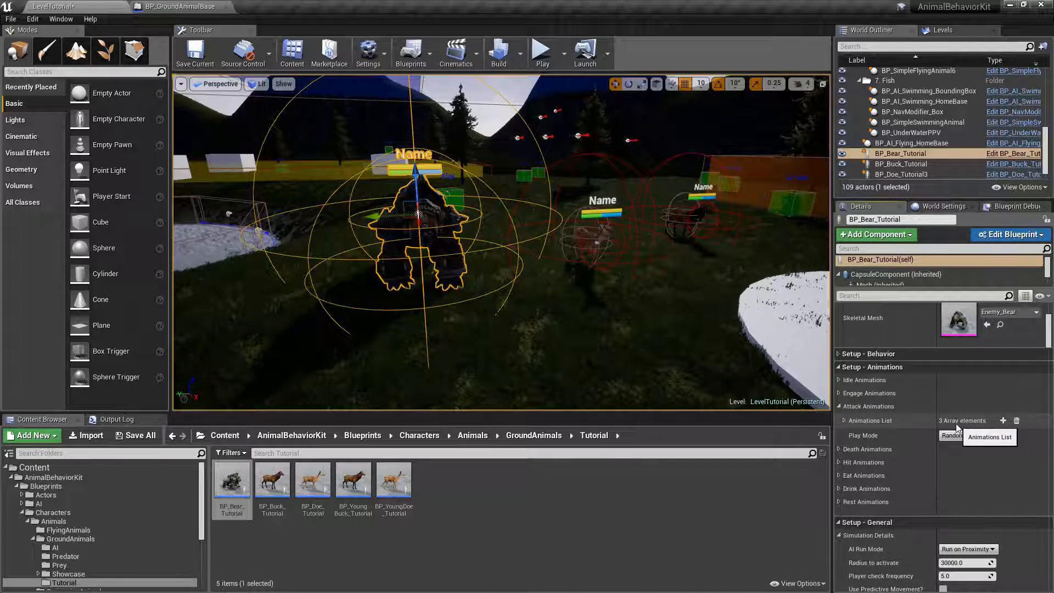
pyautogui.click(846, 420)
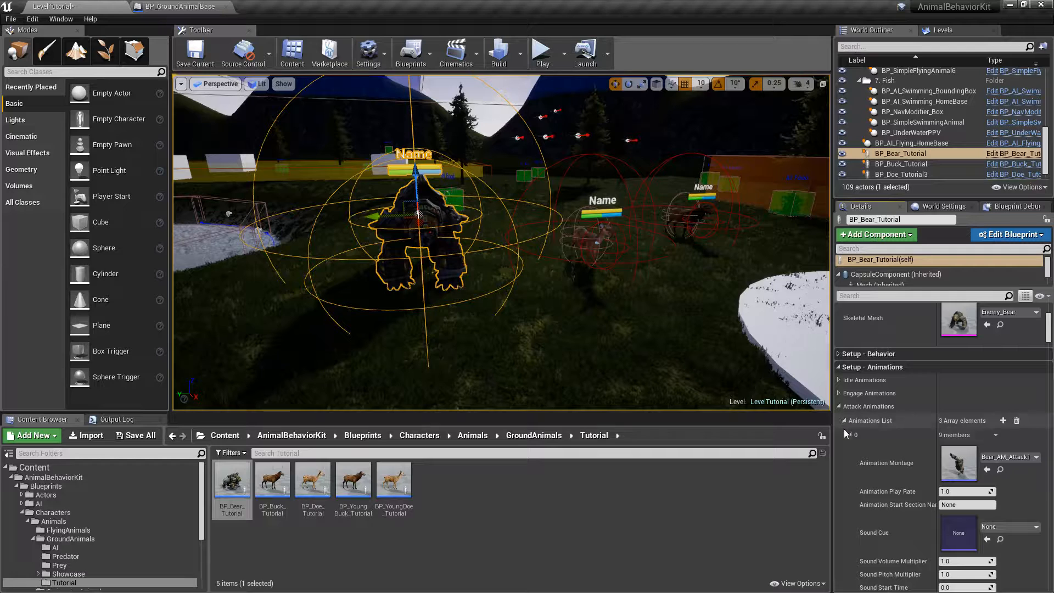
pyautogui.click(849, 435)
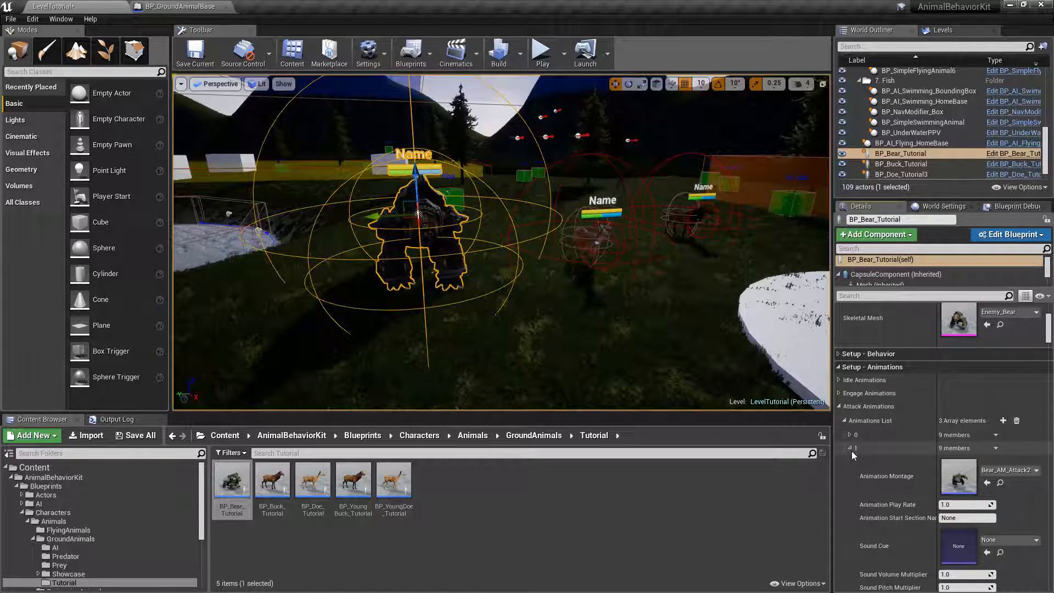
pyautogui.click(852, 448)
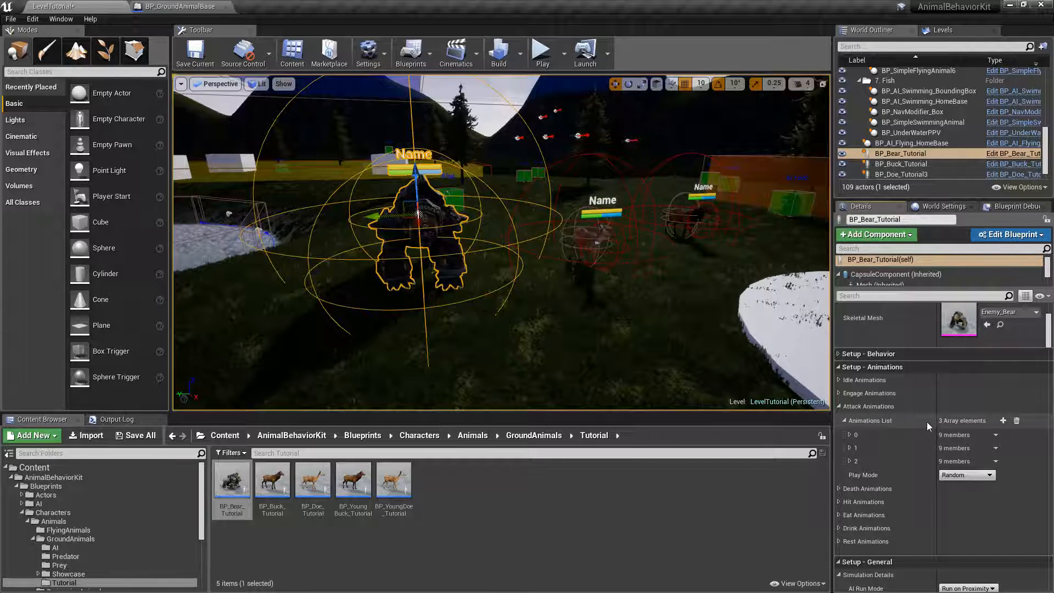
# - Examine the animation montage assigned to each attack entry 0, 1 and 2 of the bear, collapsing each entry again
pyautogui.click(852, 434)
pyautogui.scroll(-1, 884, 443)
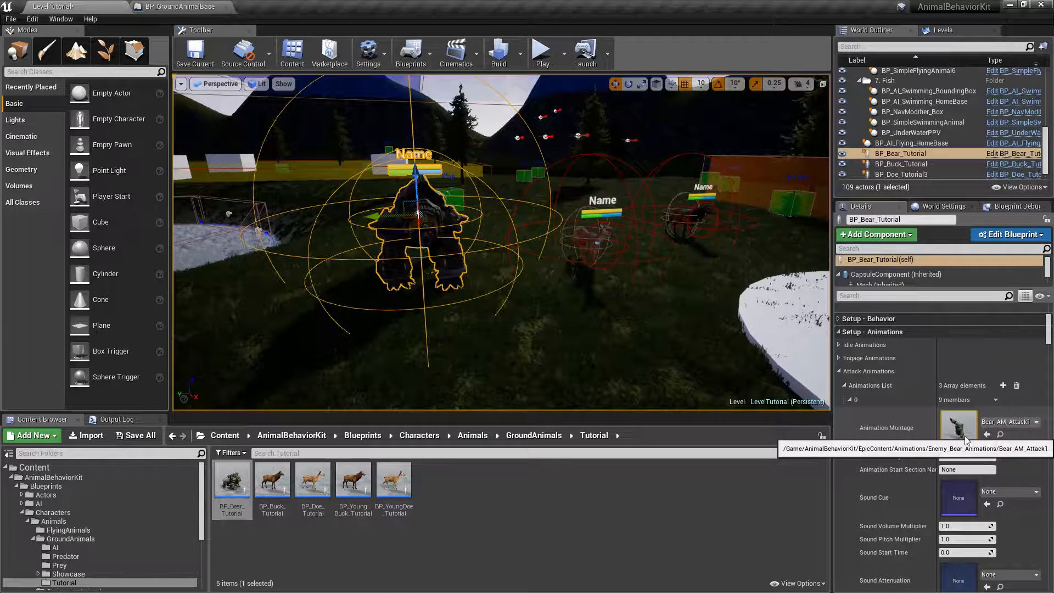
pyautogui.click(849, 400)
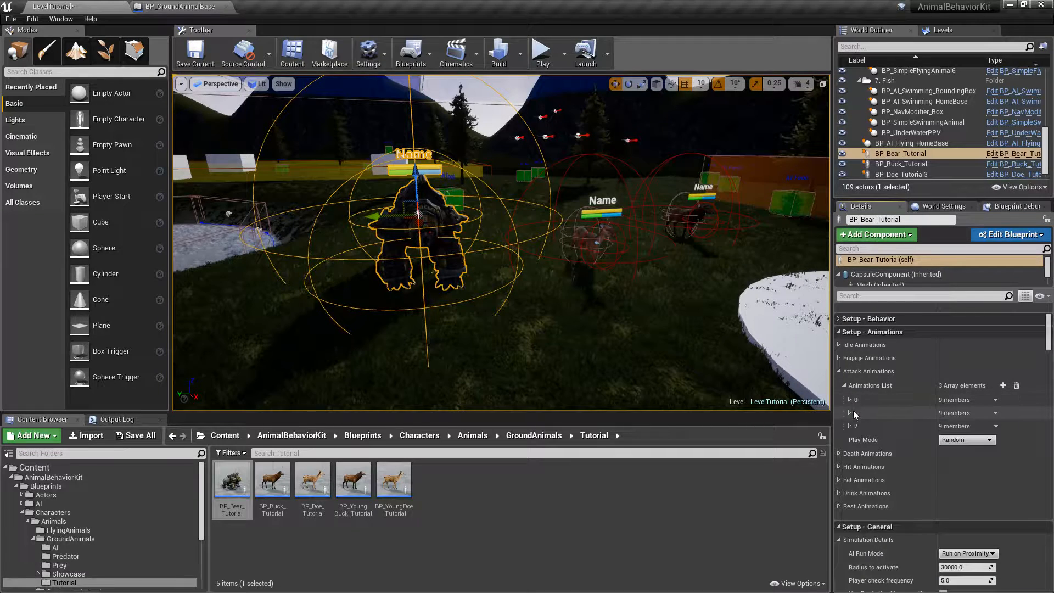
pyautogui.click(852, 413)
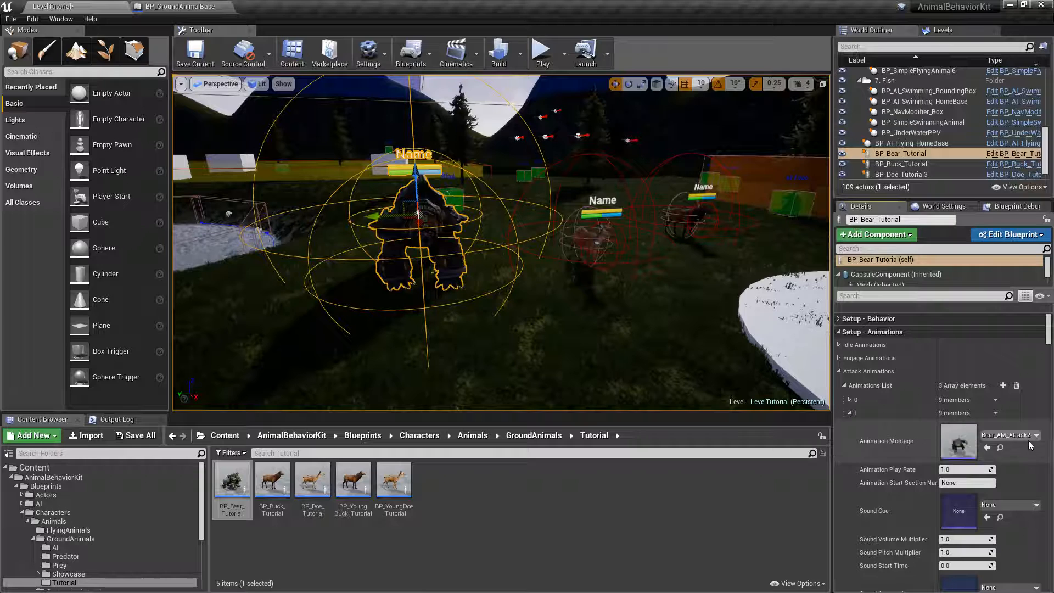
pyautogui.click(851, 413)
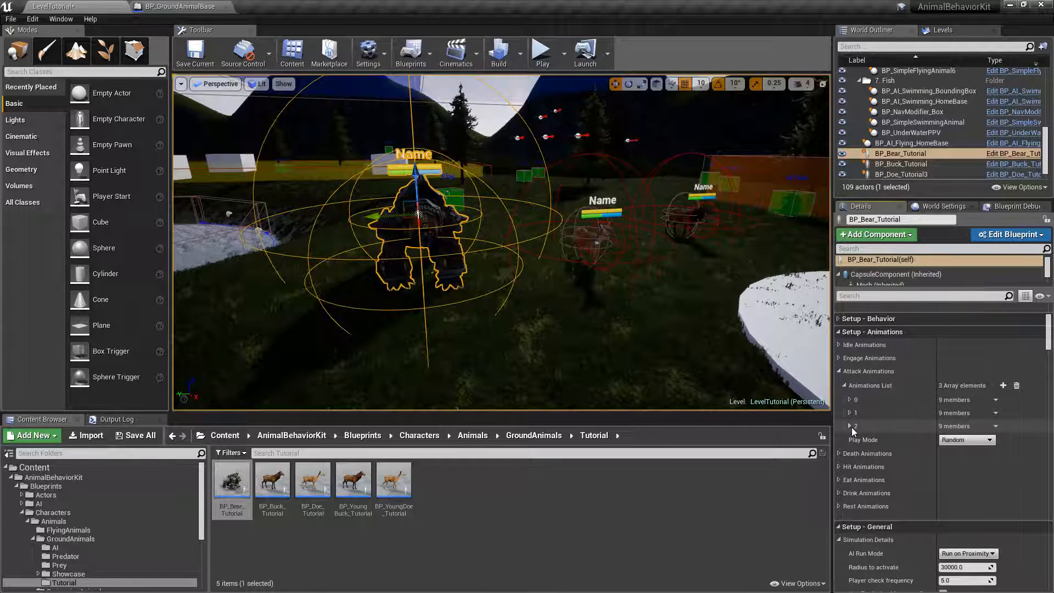
pyautogui.click(851, 427)
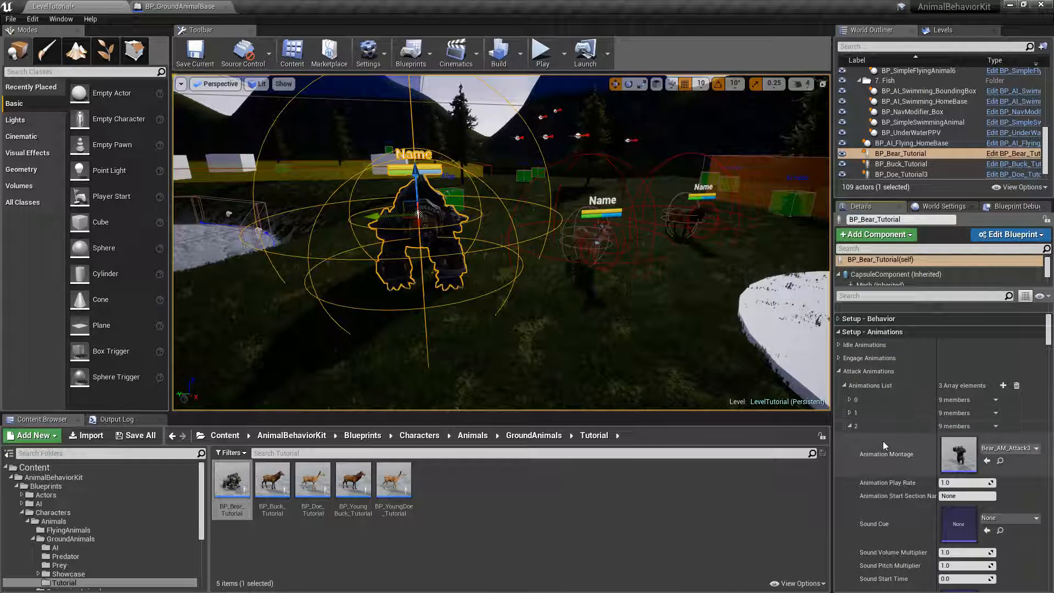
pyautogui.click(851, 426)
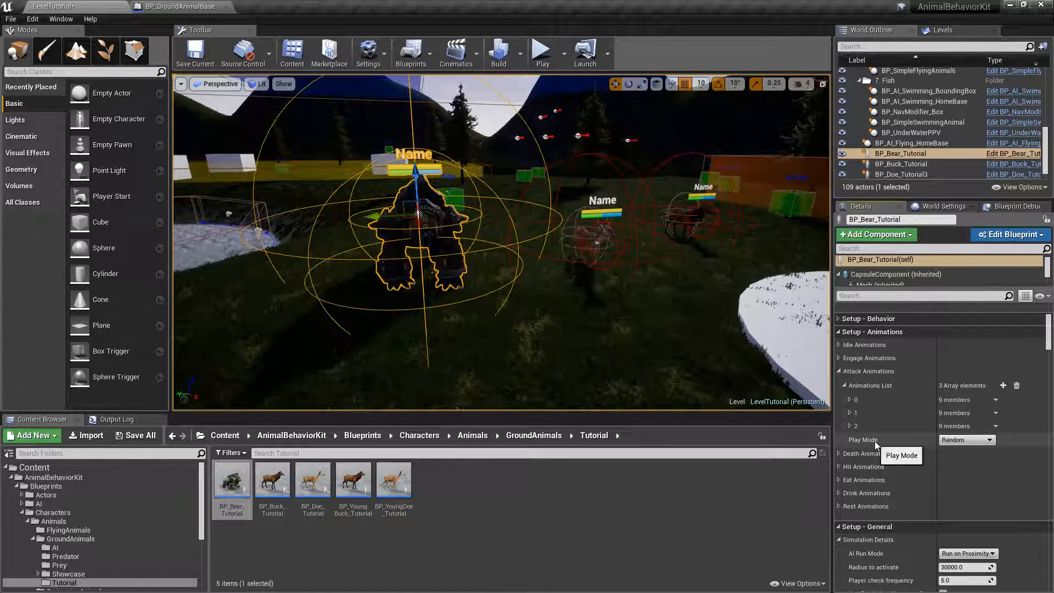
# - Review the play mode options of the bear's attack animations and set Play Mode to Single
pyautogui.click(991, 441)
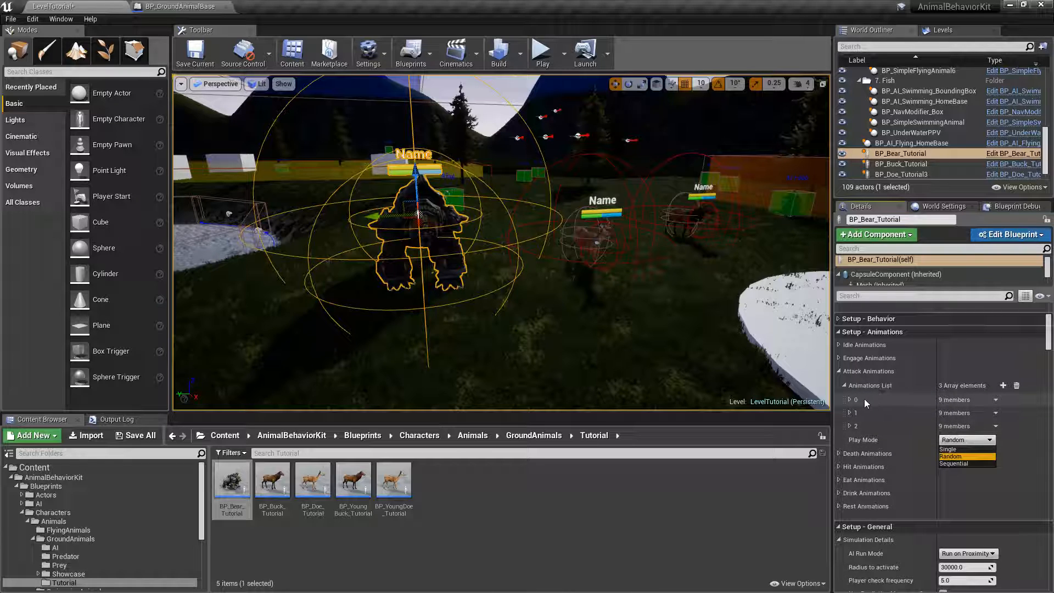
pyautogui.click(960, 458)
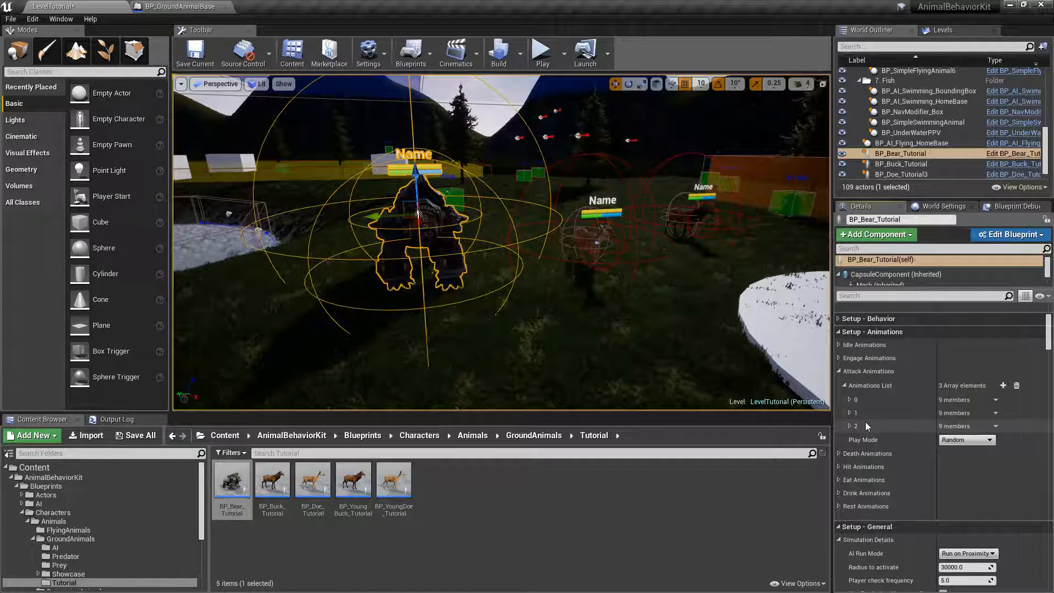
pyautogui.click(976, 441)
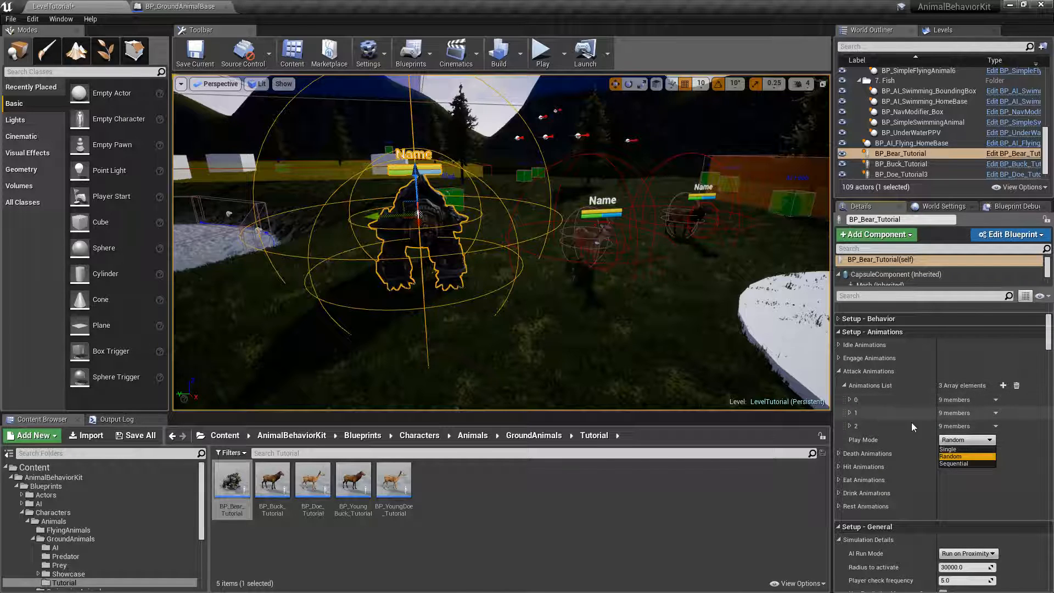
pyautogui.click(949, 449)
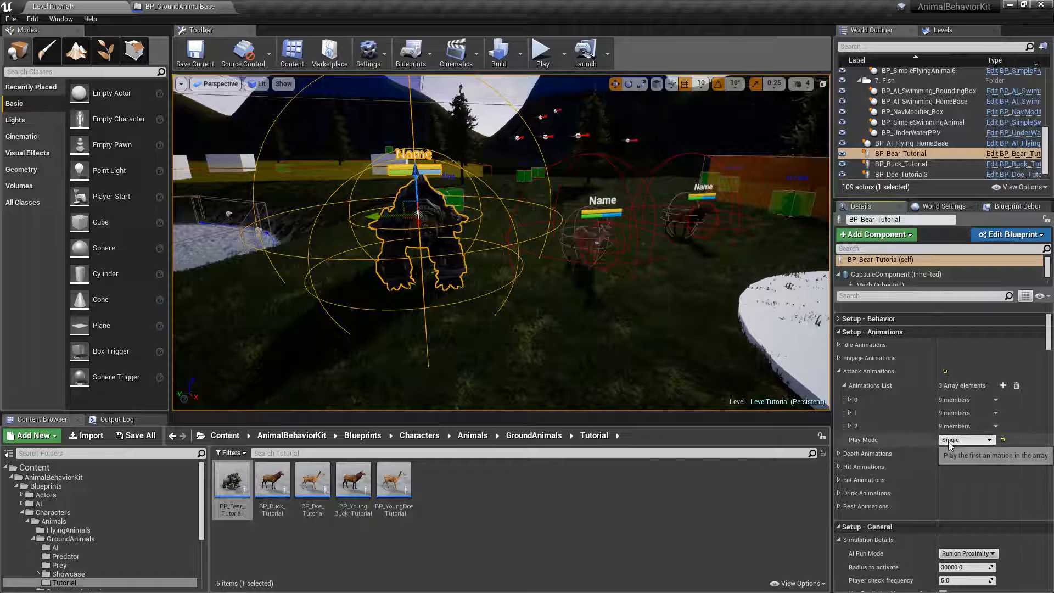
# - Locate attack entry 0's montage Bear_AM_Attack1 in the content folders, preview it in the animation editor, and close the editor
pyautogui.click(849, 400)
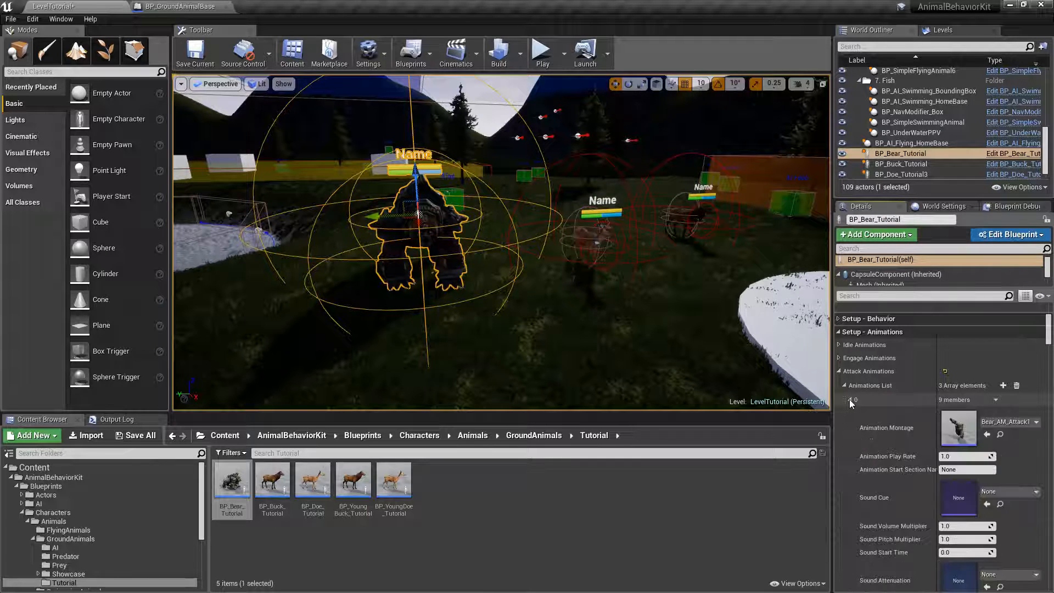
pyautogui.click(1001, 435)
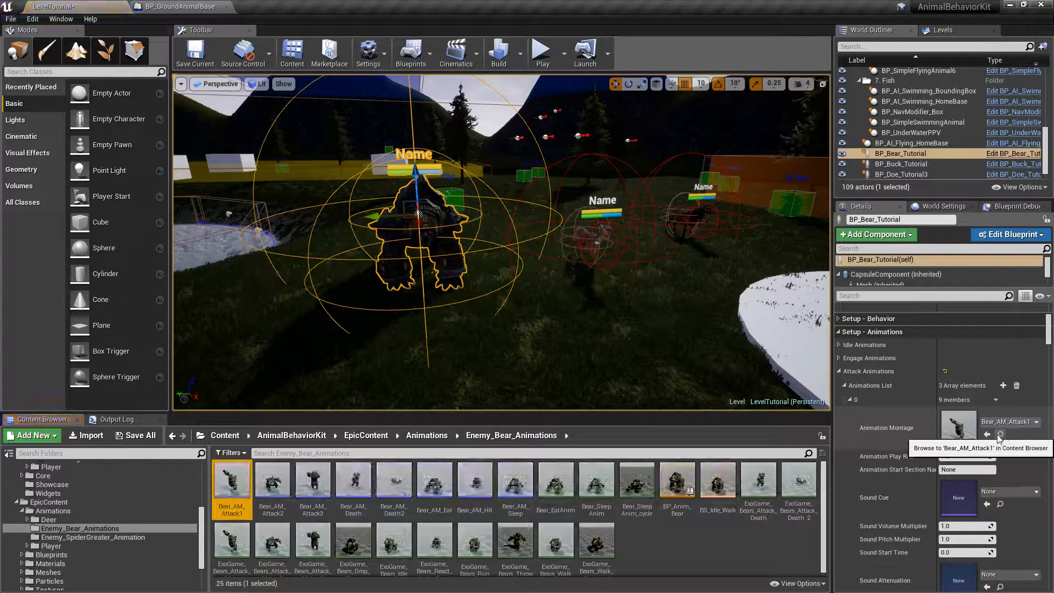
pyautogui.doubleClick(232, 481)
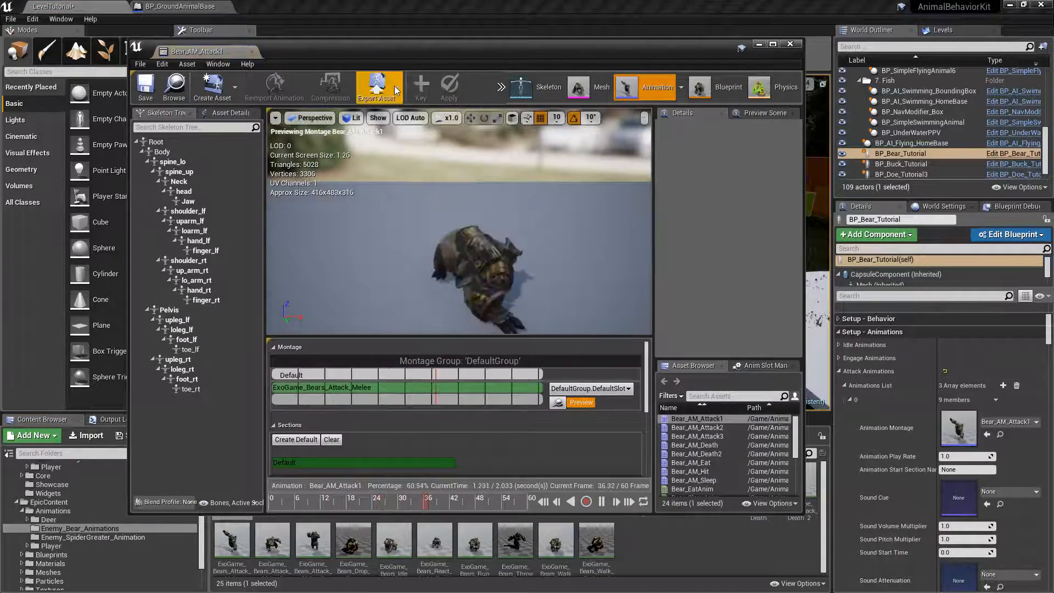
pyautogui.moveTo(346, 52)
pyautogui.mouseDown()
pyautogui.moveTo(347, 42)
pyautogui.moveTo(335, 45)
pyautogui.mouseUp()
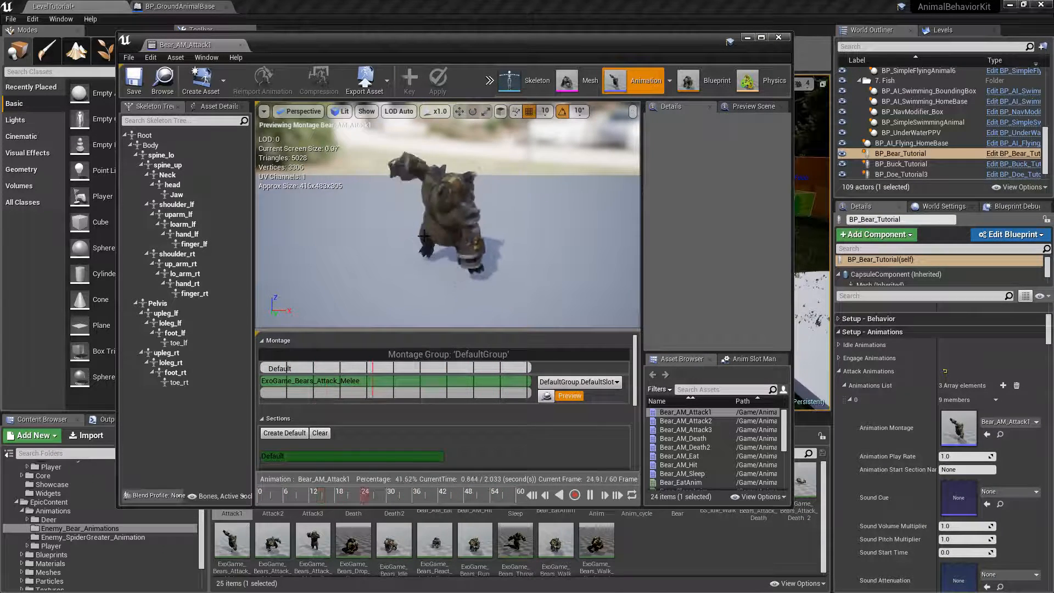
pyautogui.click(240, 45)
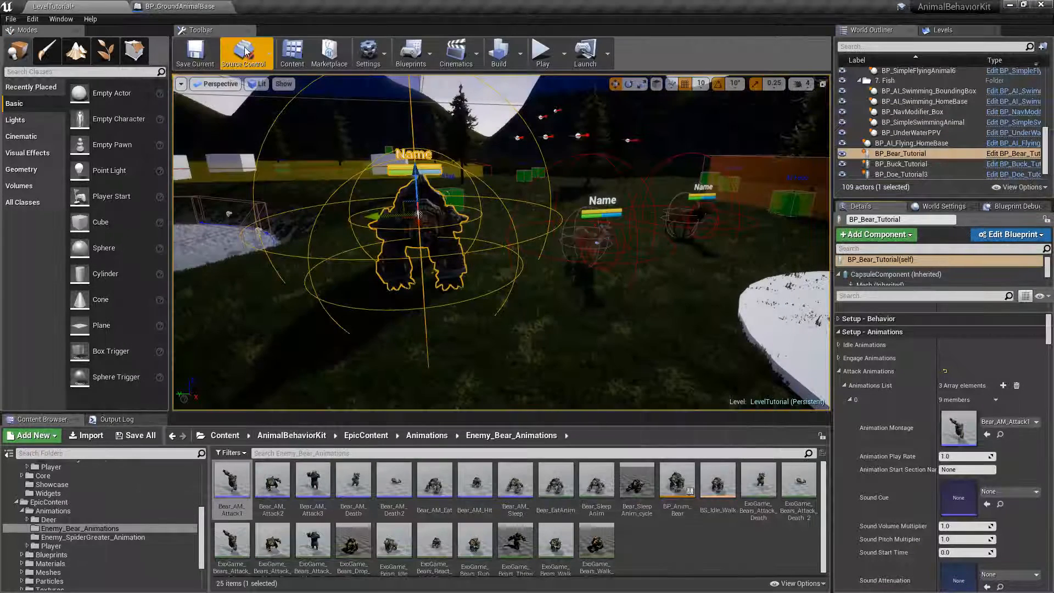
# - In the bear's Setup - Behavior, set Roam Behavior to Stay In Place and remove the abkPrey entry from Engage Tags
pyautogui.click(839, 318)
pyautogui.scroll(2, 893, 361)
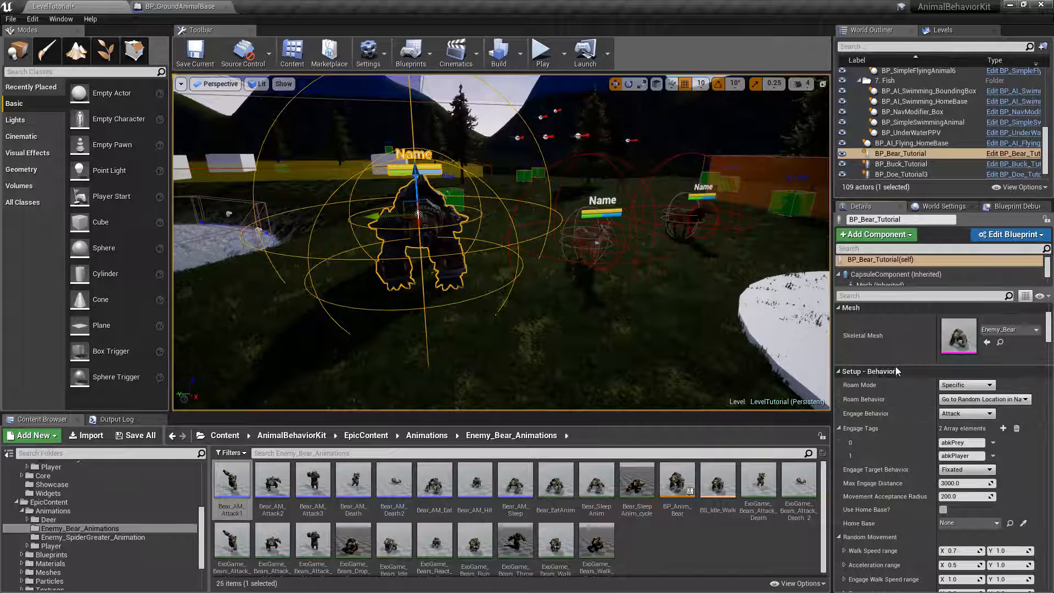
pyautogui.click(963, 400)
pyautogui.click(960, 420)
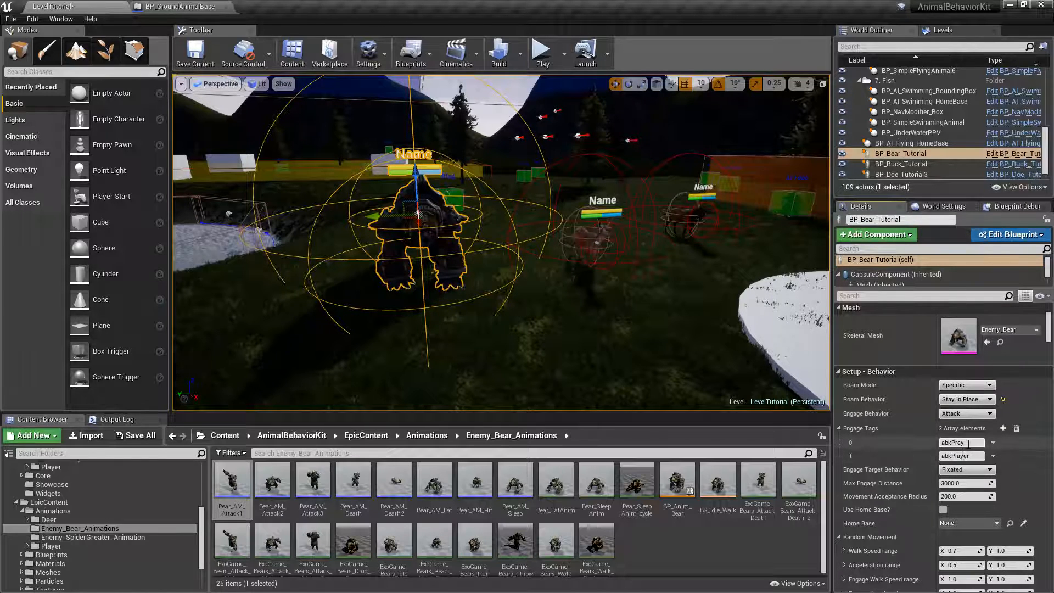
pyautogui.click(994, 444)
pyautogui.click(1004, 465)
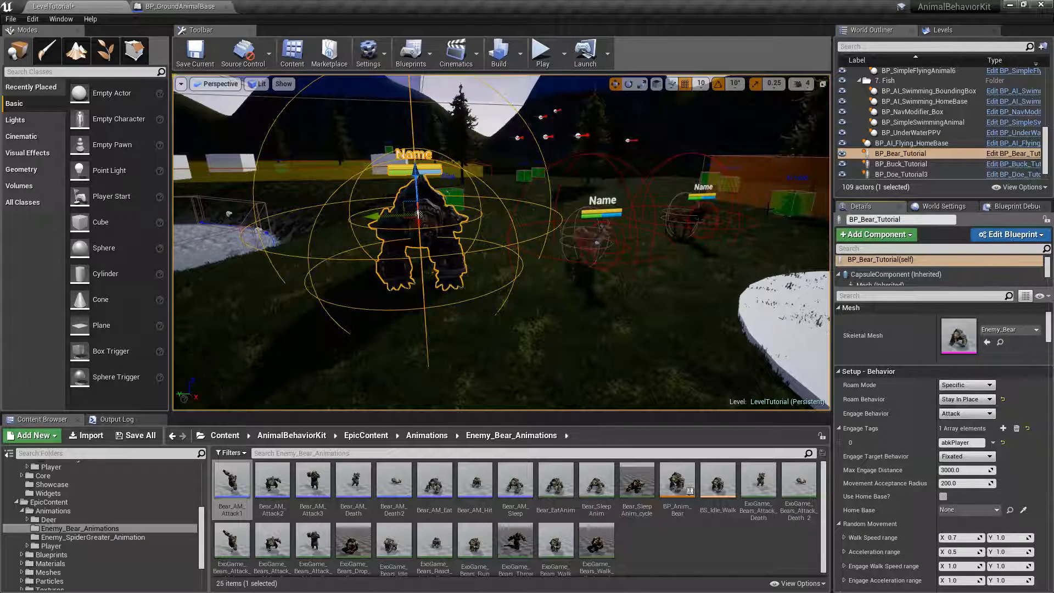
# - Save all changes, play the level to watch the bear attack the player character, and stop the play session
pyautogui.rightClick(664, 190)
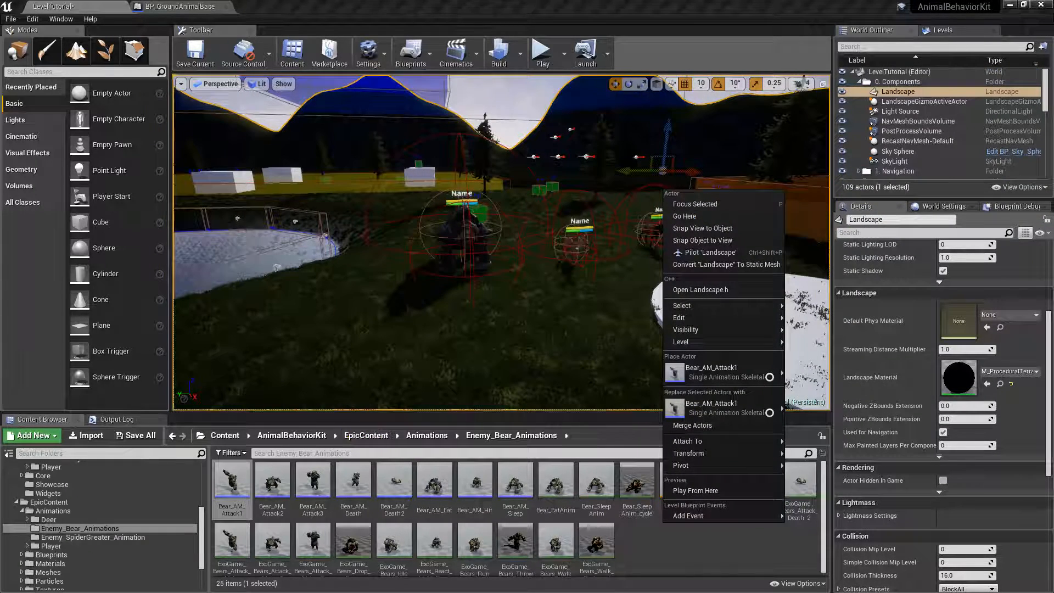
pyautogui.click(138, 435)
pyautogui.click(618, 403)
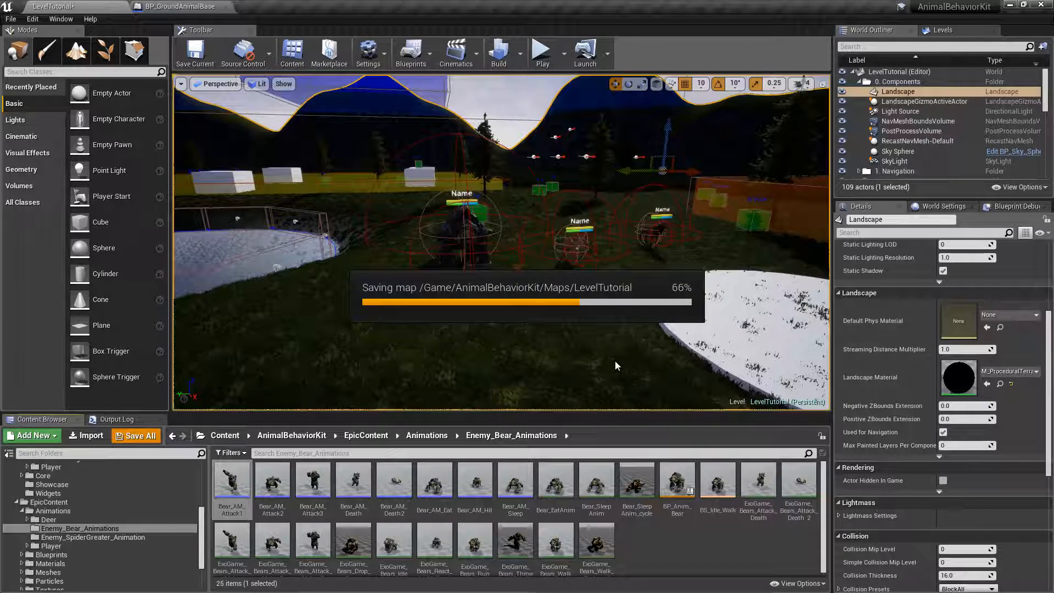
pyautogui.click(543, 54)
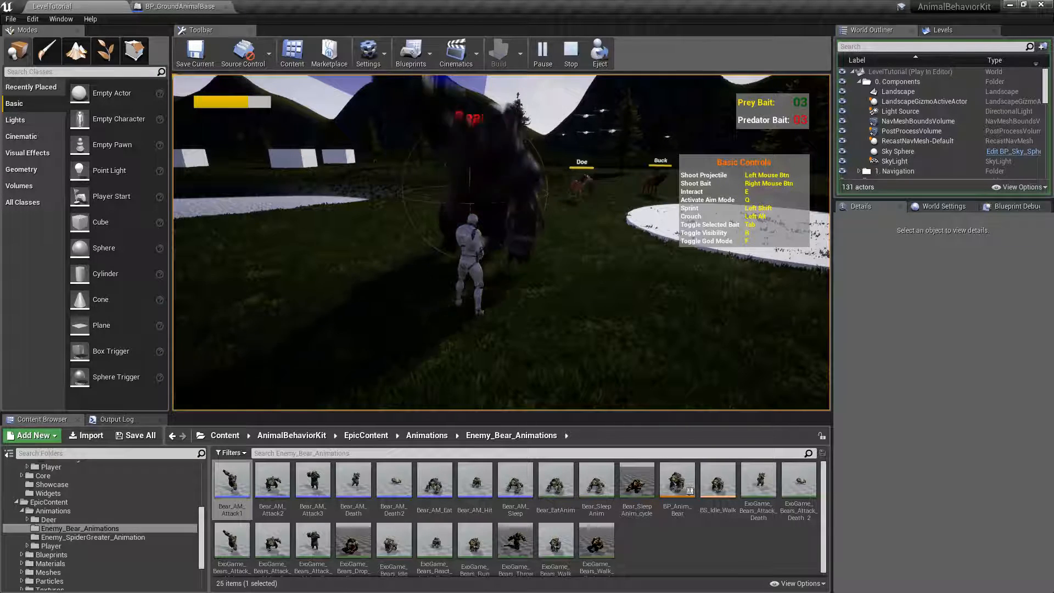
pyautogui.press('Escape')
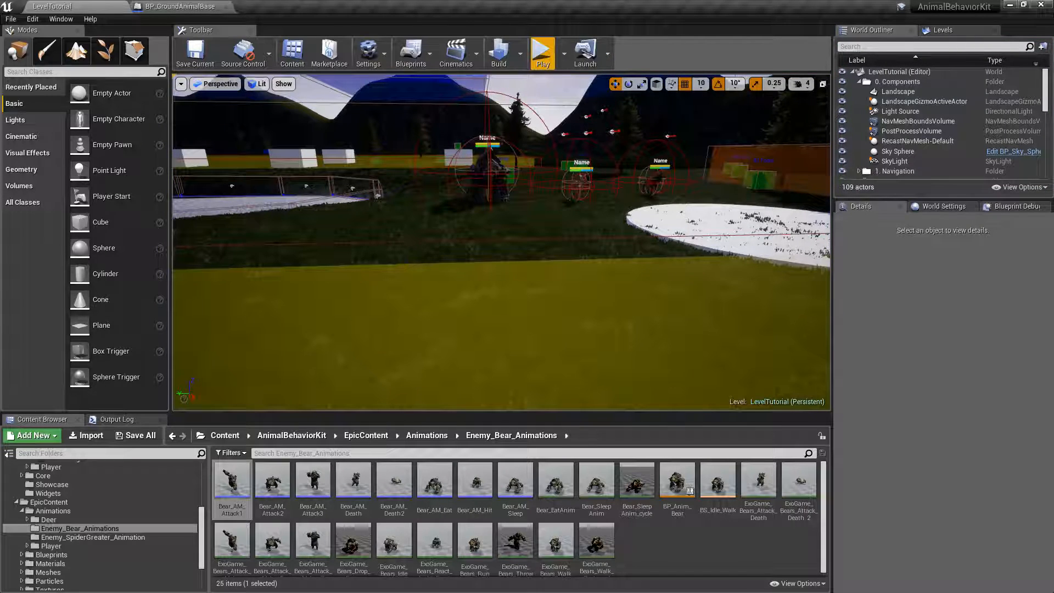
# - Open the placed bear's blueprint in the full blueprint editor and show its 3D viewport
pyautogui.click(489, 168)
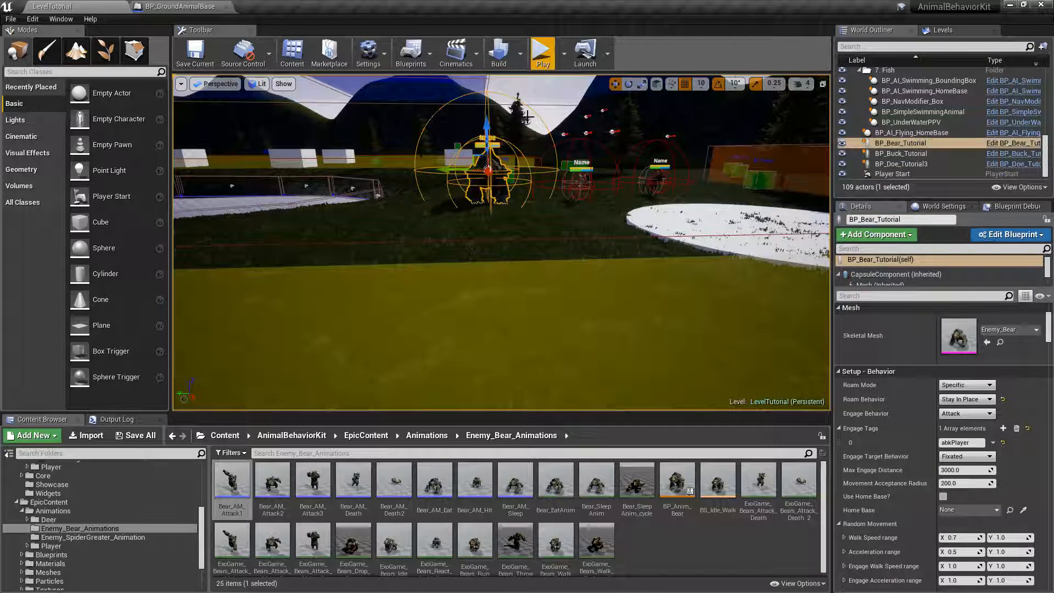
pyautogui.click(1013, 143)
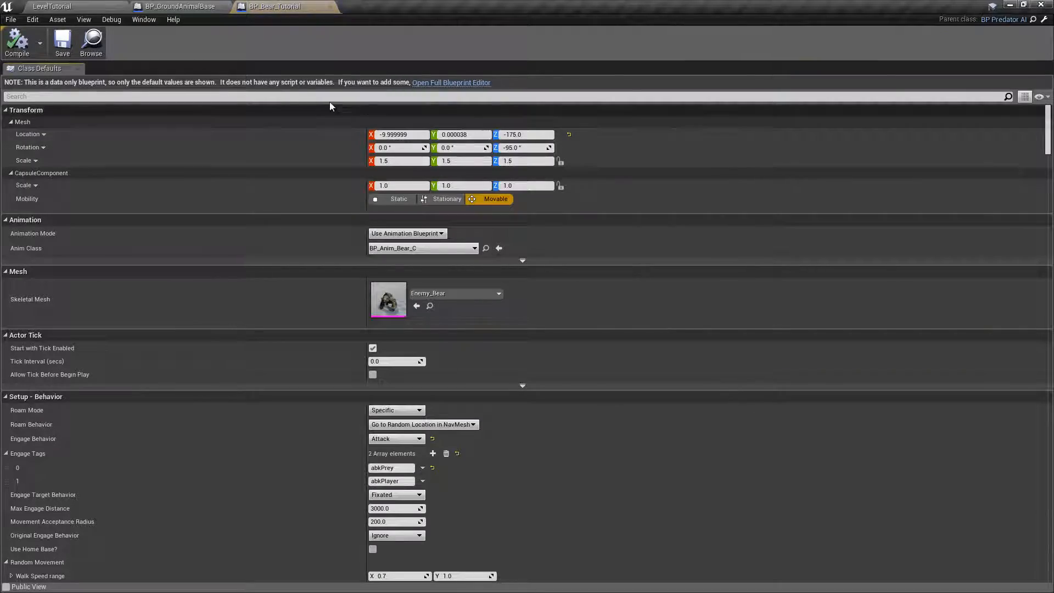
pyautogui.click(450, 82)
pyautogui.click(213, 80)
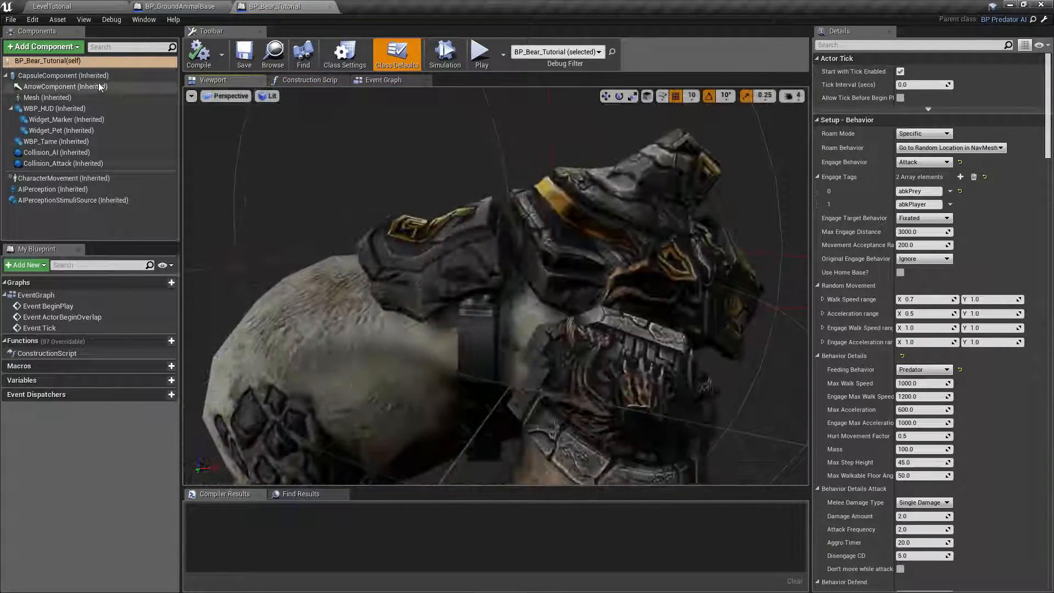
# - Enable Hidden in Game on the bear blueprint's CapsuleComponent, compile and save the blueprint, and return to the level
pyautogui.click(98, 77)
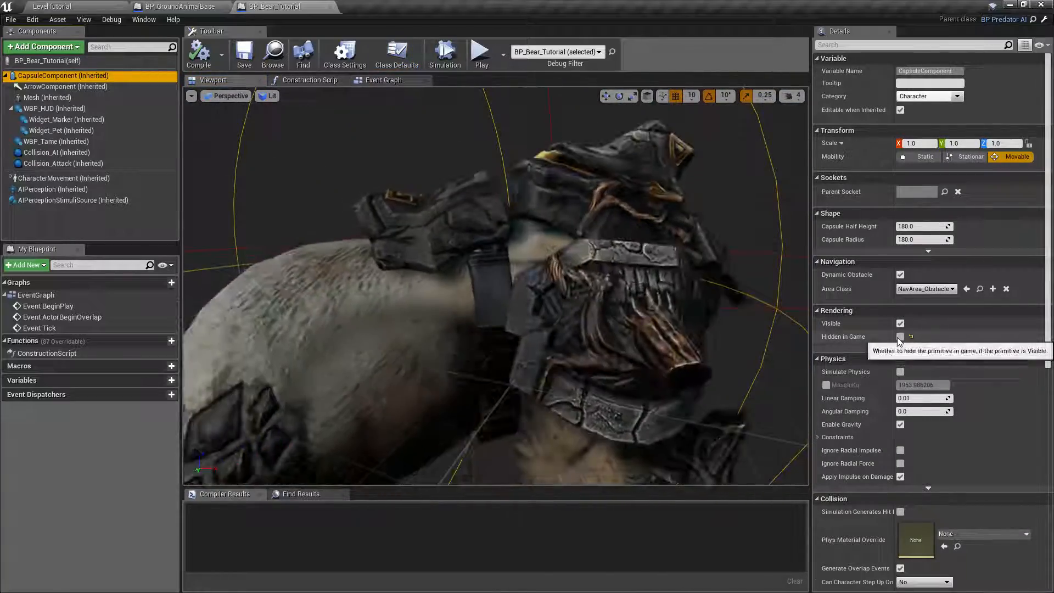
pyautogui.click(901, 337)
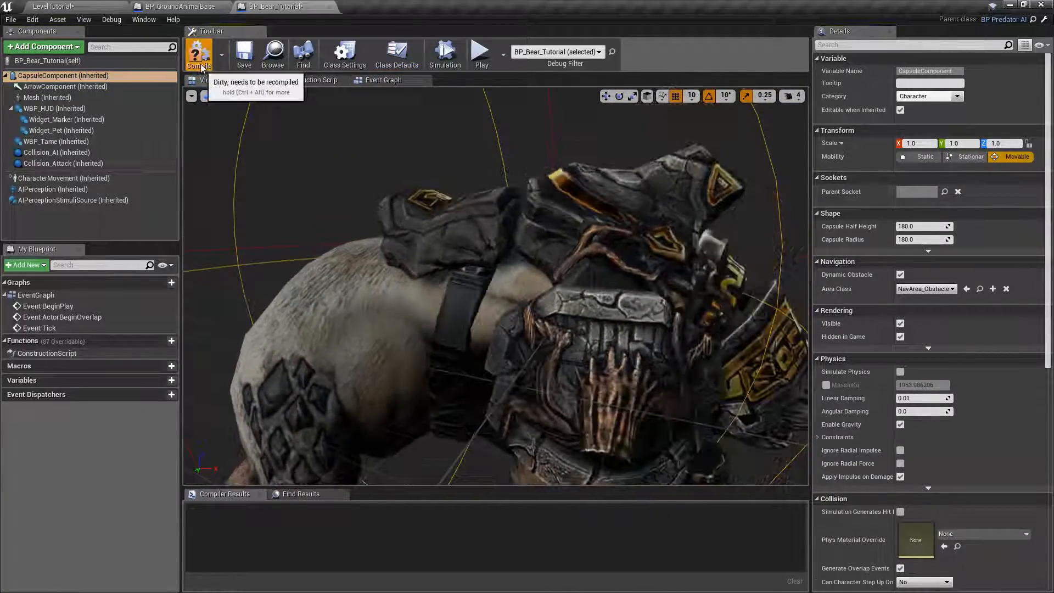
pyautogui.click(244, 55)
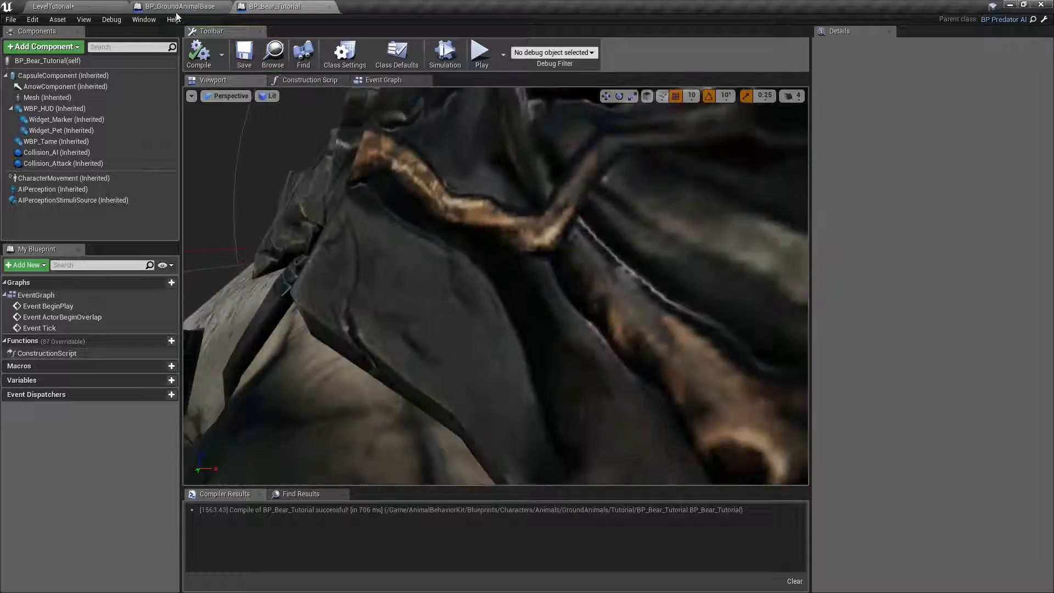
pyautogui.click(92, 6)
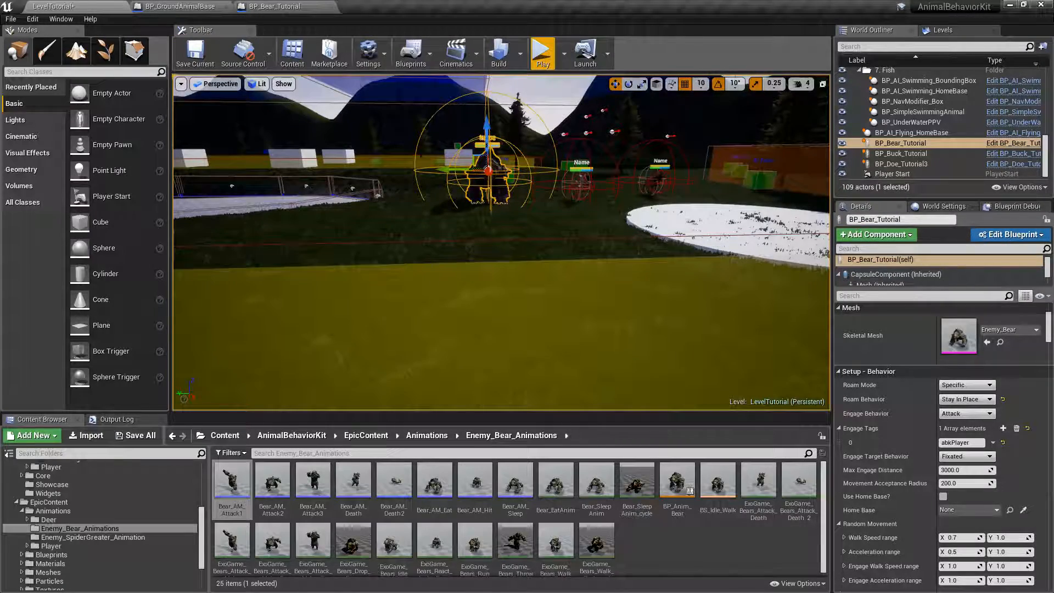
# - Play the level, walk the player character up to the bear to watch its attack, and stop the play session
pyautogui.click(544, 53)
pyautogui.press('w')
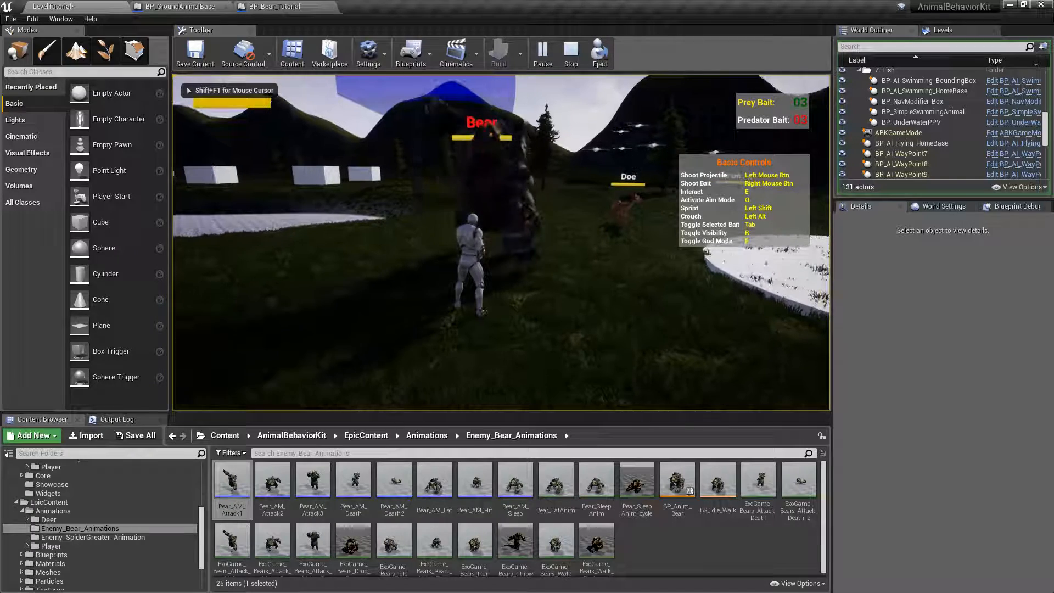
pyautogui.press('Escape')
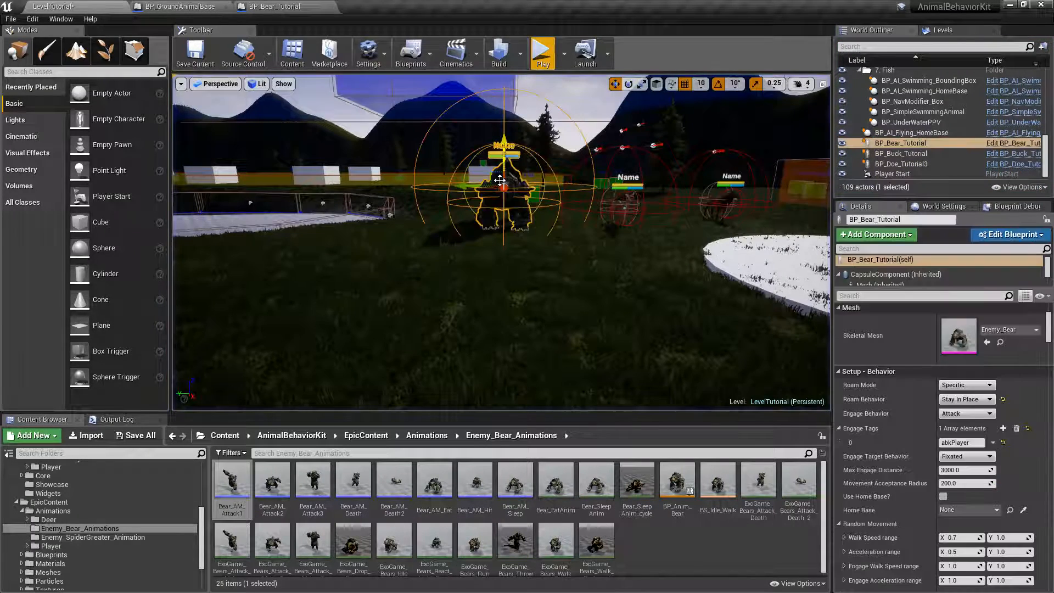
# - Set the bear's Attack Animations Play Mode to Random and play-test its attacks in the level, ending the session when done
pyautogui.click(839, 372)
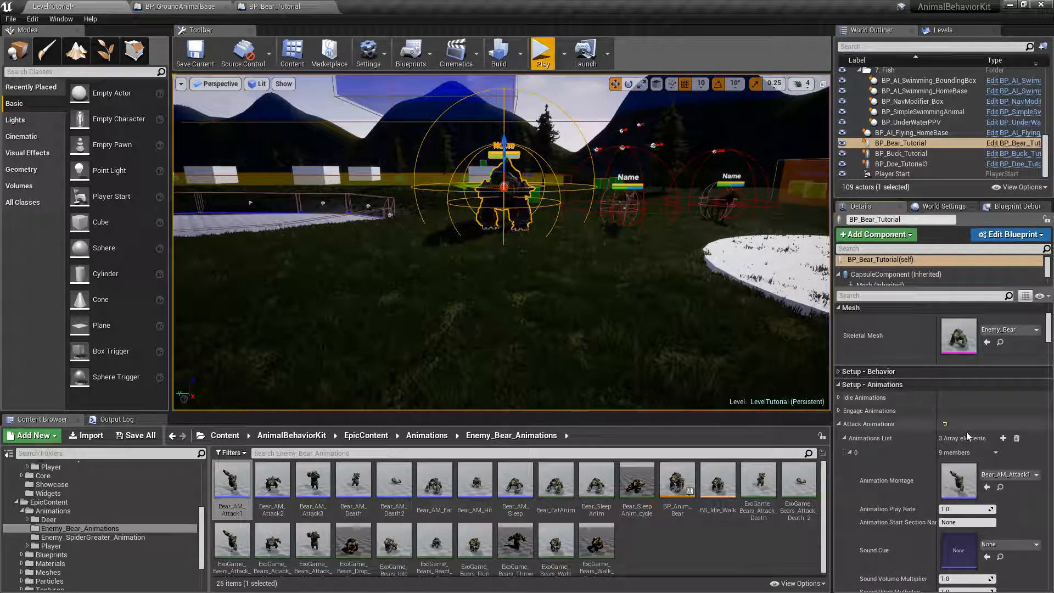
pyautogui.click(845, 438)
pyautogui.click(966, 453)
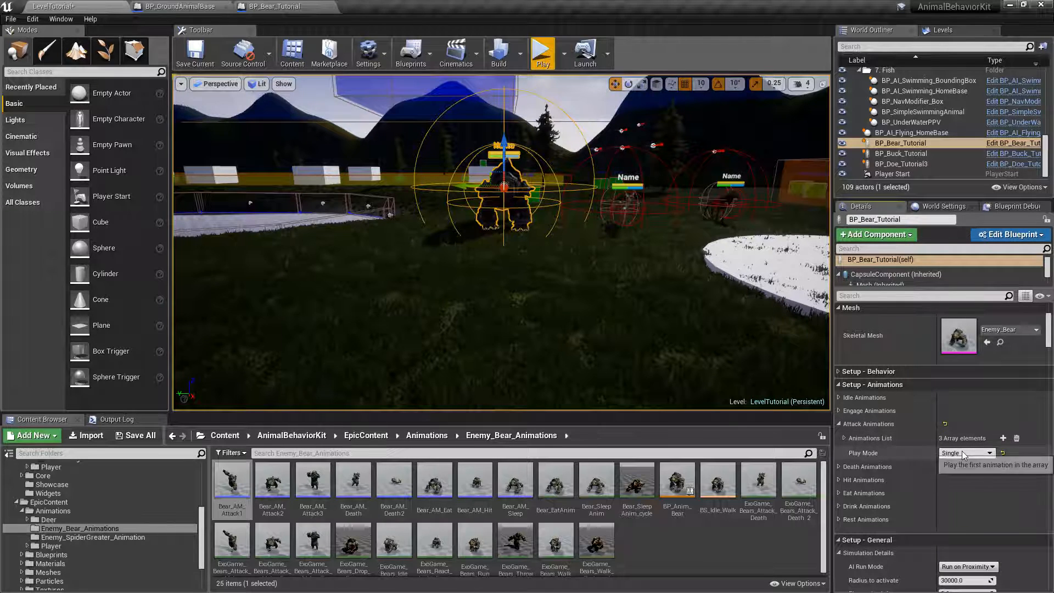
pyautogui.click(961, 470)
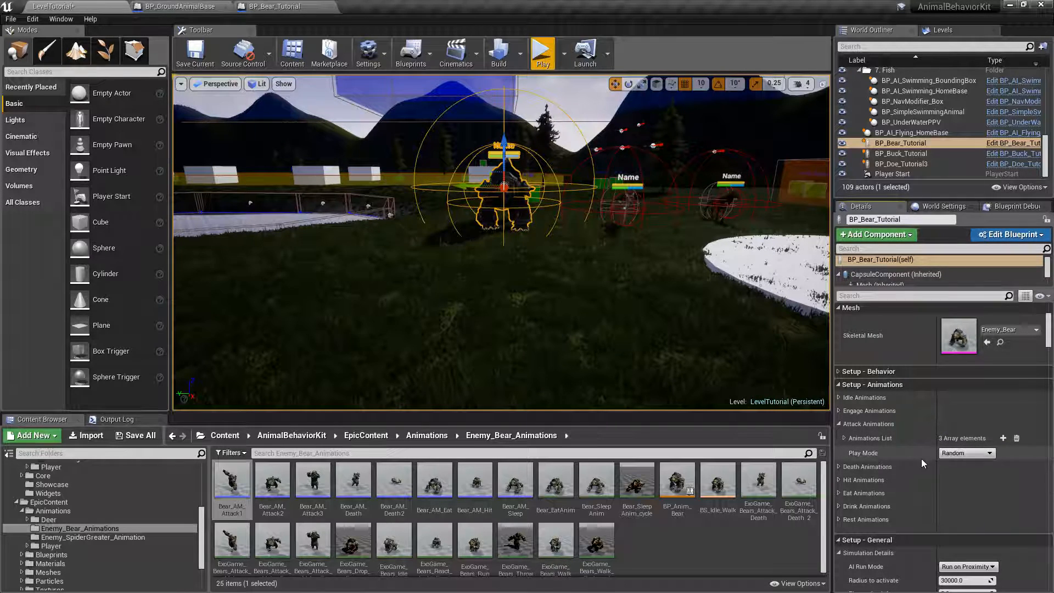
pyautogui.click(556, 59)
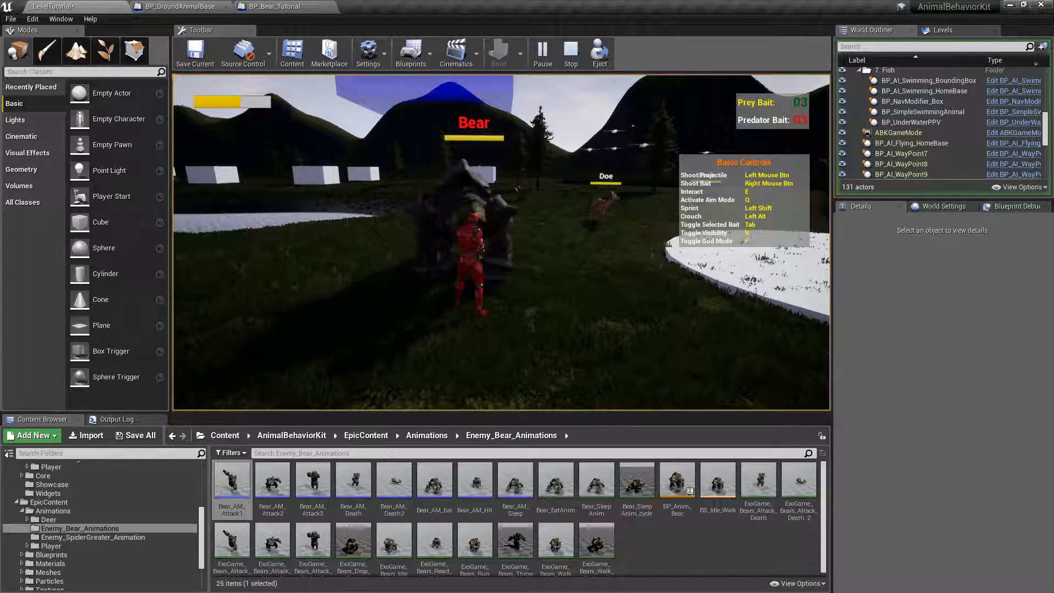
pyautogui.press('Escape')
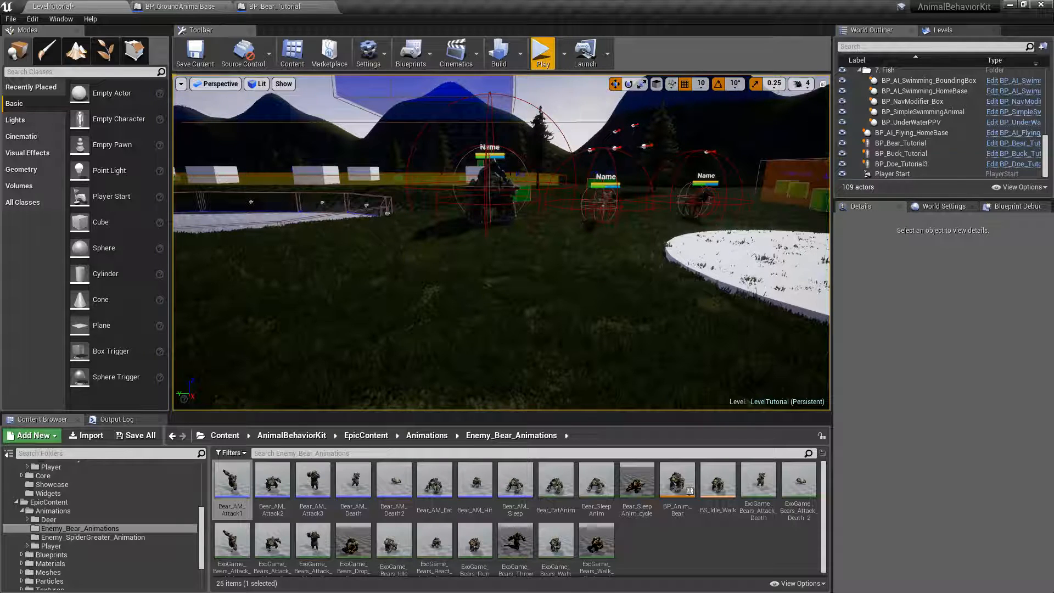
# - Set the bear's Attack Animations Play Mode to Sequential and play-test its attacks by walking up to it in the level
pyautogui.click(900, 143)
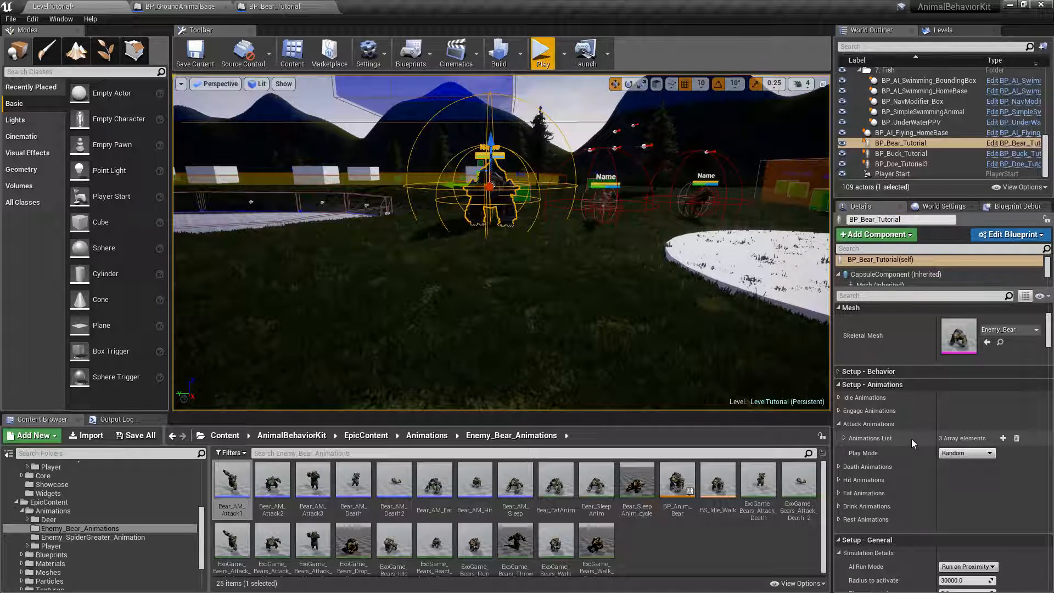
pyautogui.click(954, 453)
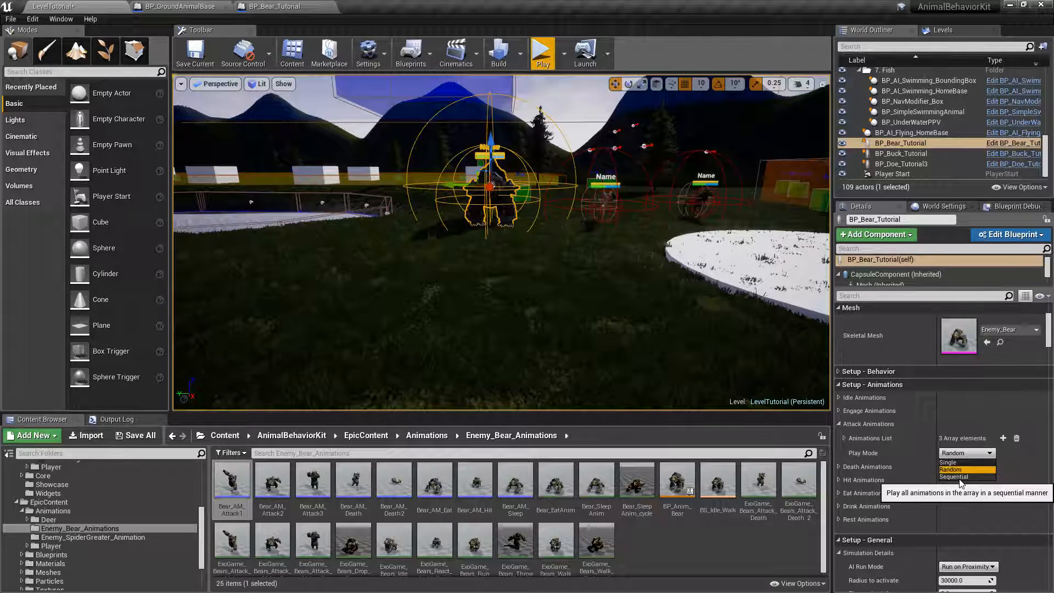
pyautogui.click(960, 478)
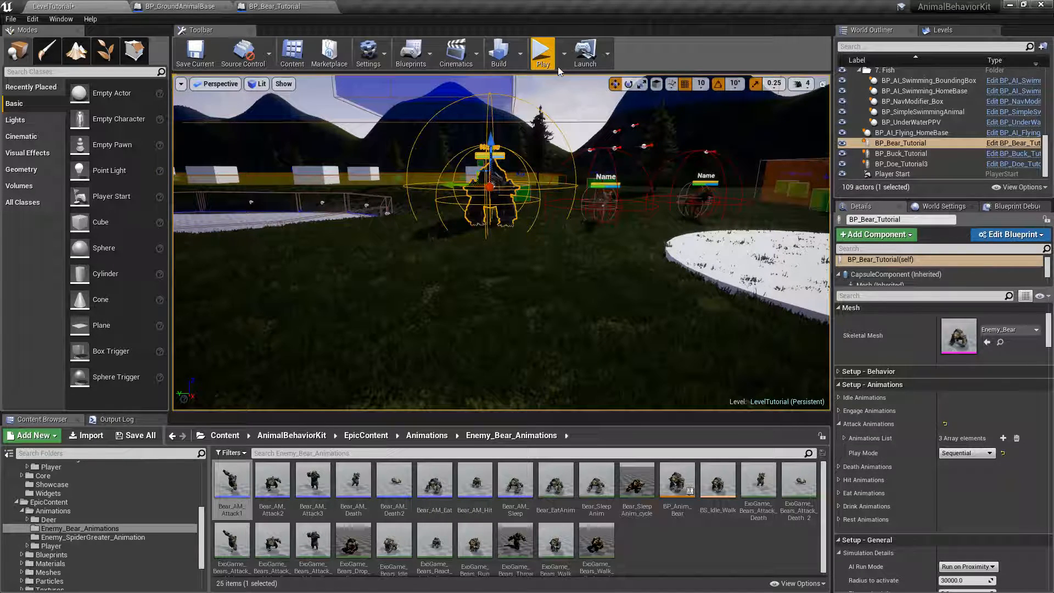
pyautogui.click(545, 58)
pyautogui.press('w')
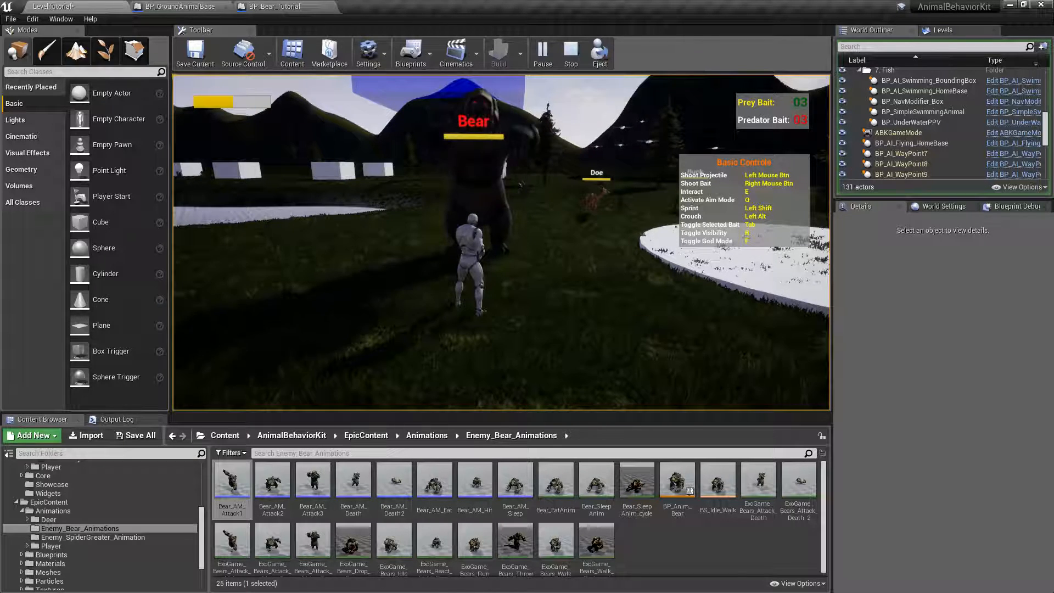
pyautogui.press('Escape')
# - Select the placed bear again and review the entries in its Attack Animations list
pyautogui.click(494, 181)
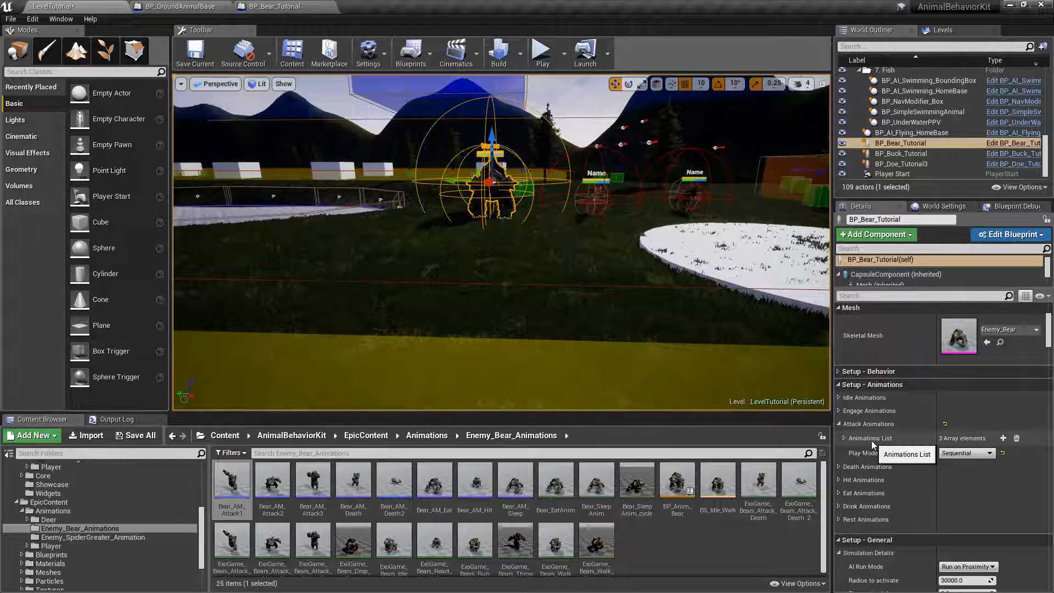
pyautogui.click(844, 439)
pyautogui.click(849, 452)
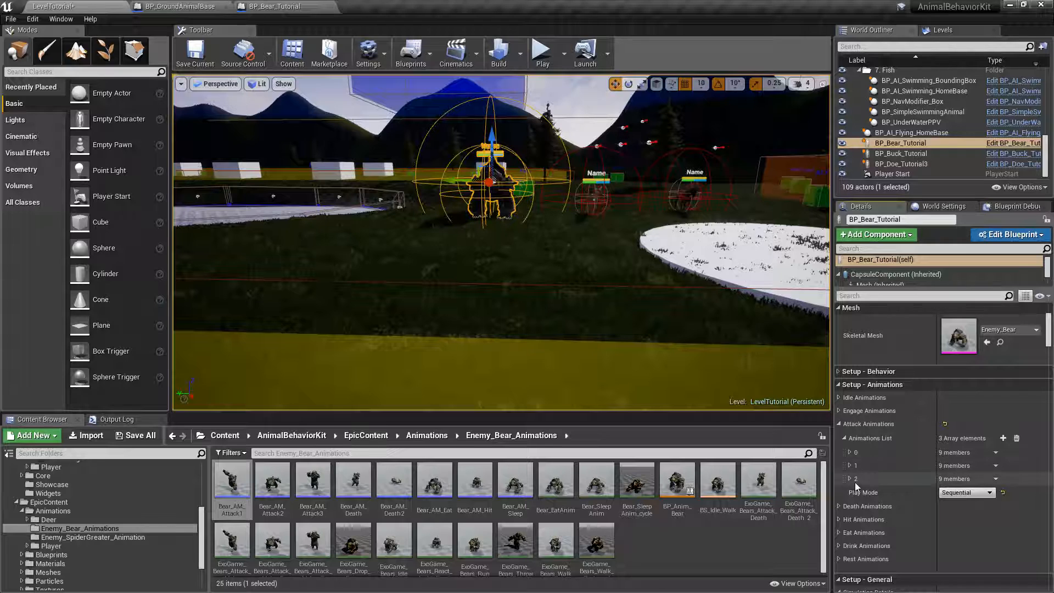
pyautogui.click(844, 439)
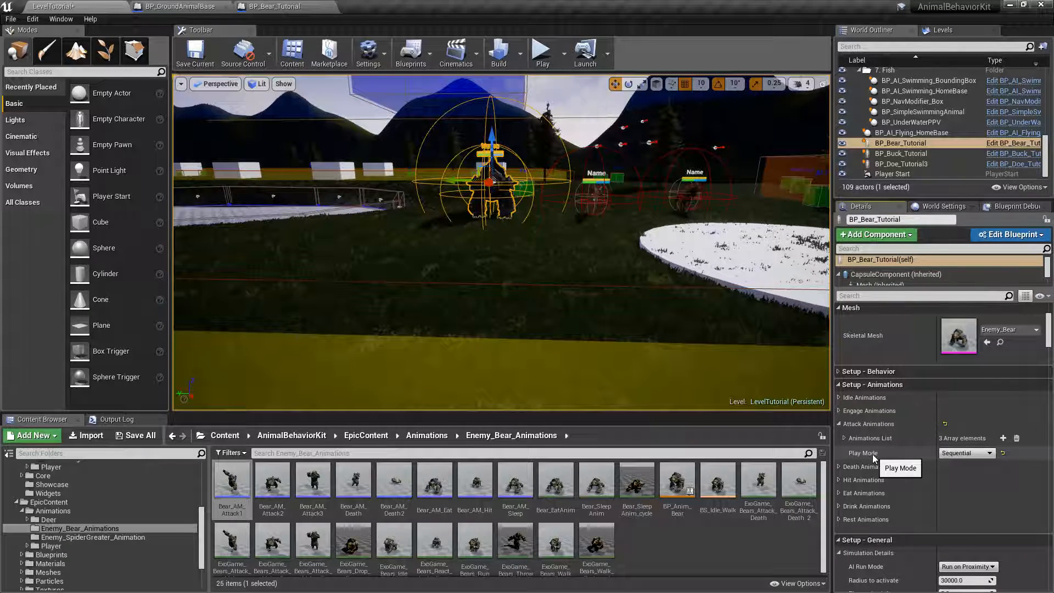
# - Set the bear's Attack Animations Play Mode to Random and collapse the Attack Animations group
pyautogui.click(960, 454)
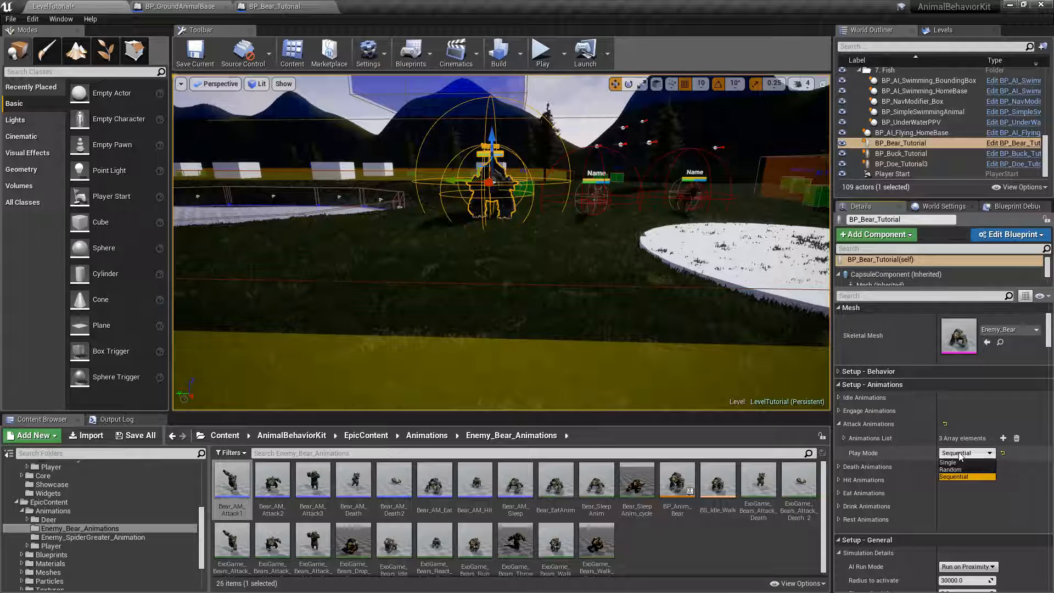
pyautogui.click(950, 469)
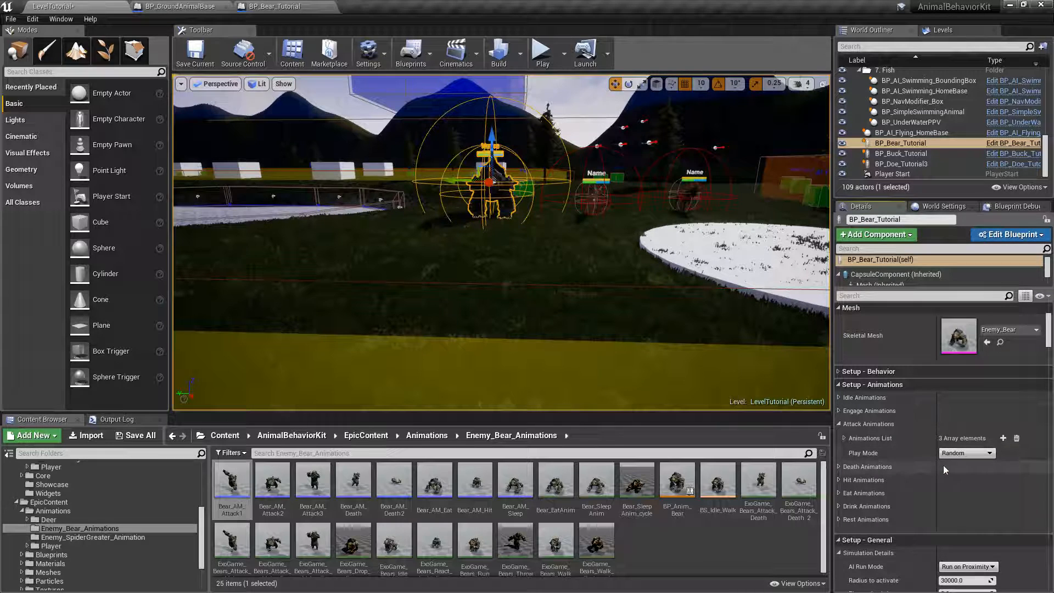
pyautogui.click(844, 429)
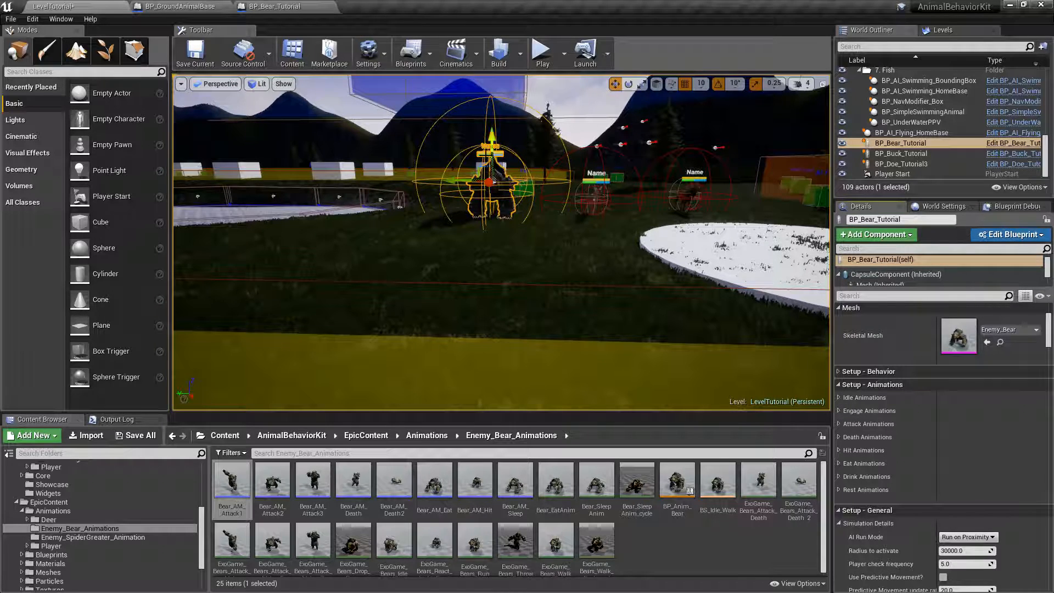
# - Examine the entries and settings under the bear's Rest Animations and Engage Animations, collapsing each group when done
pyautogui.click(840, 489)
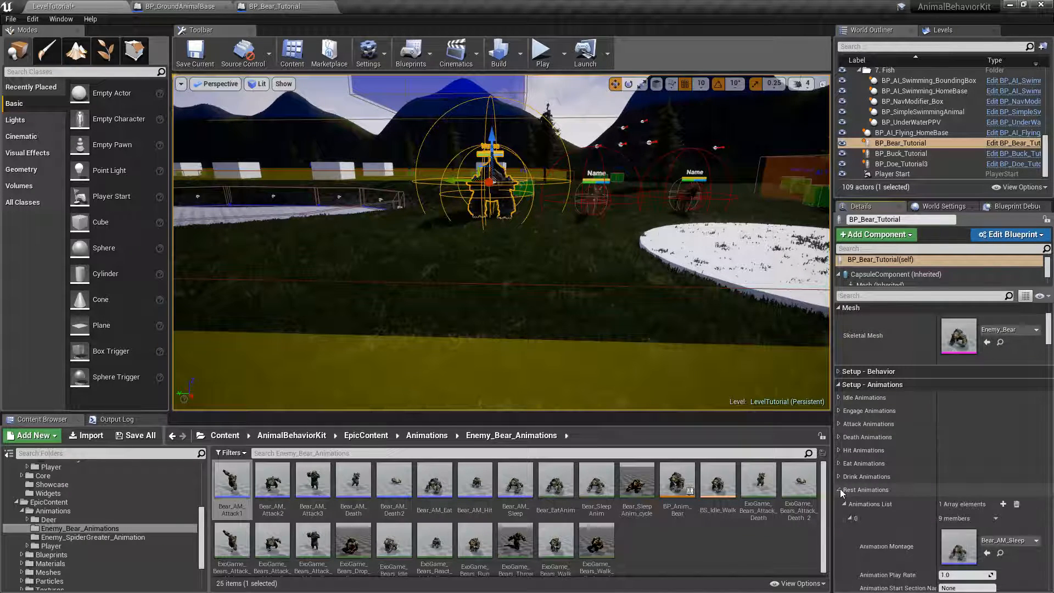
pyautogui.click(839, 489)
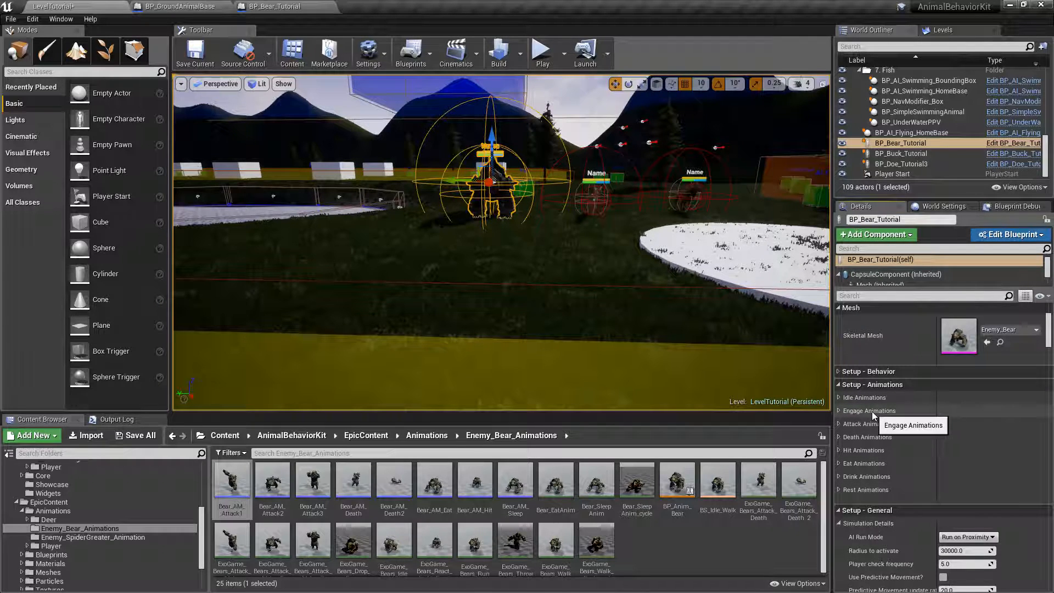
pyautogui.click(839, 410)
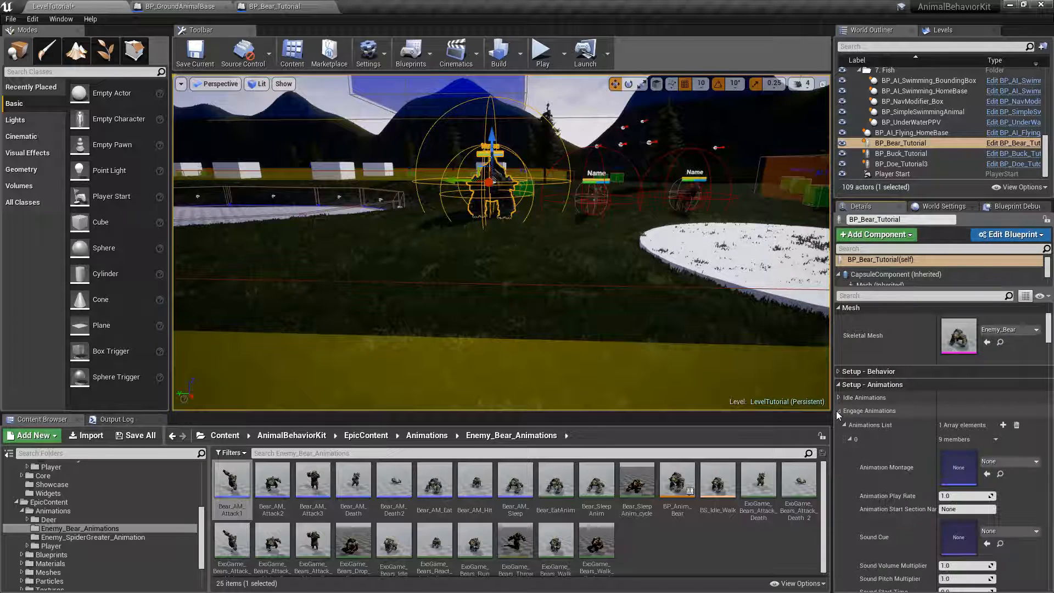
pyautogui.click(850, 439)
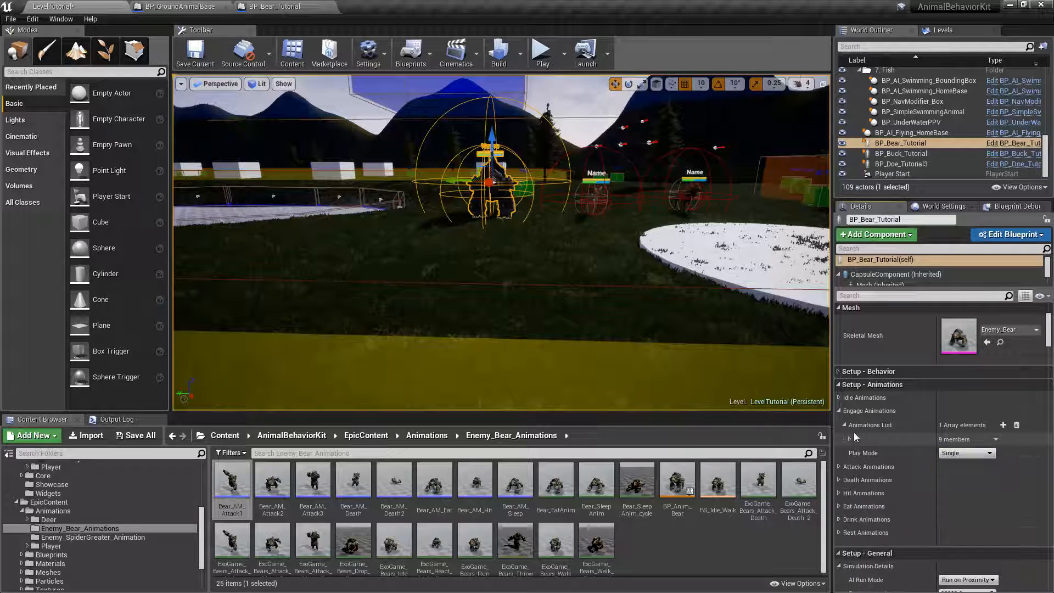
pyautogui.click(850, 439)
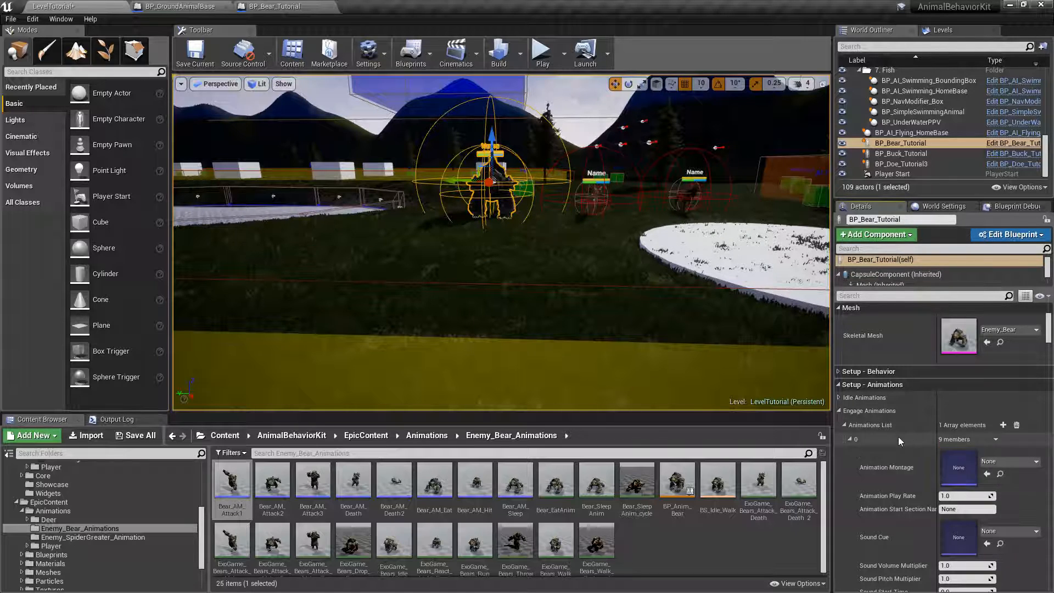
pyautogui.click(839, 411)
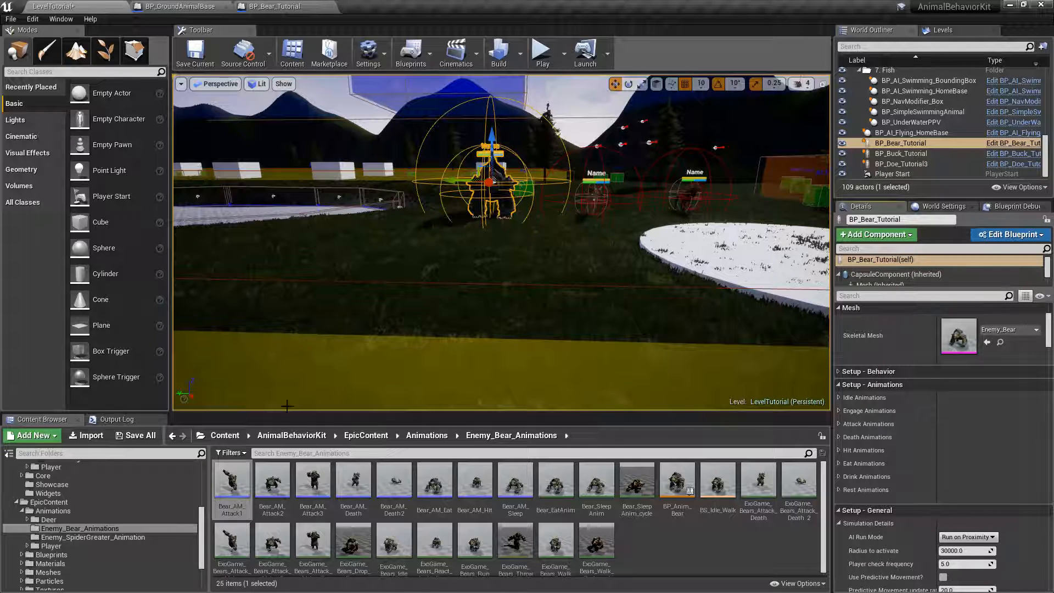
# - Browse the Pig animations in the AnimalVarietyPack folder, and return to the AnimalBehaviorKit Blueprints folder
pyautogui.scroll(8, 200, 479)
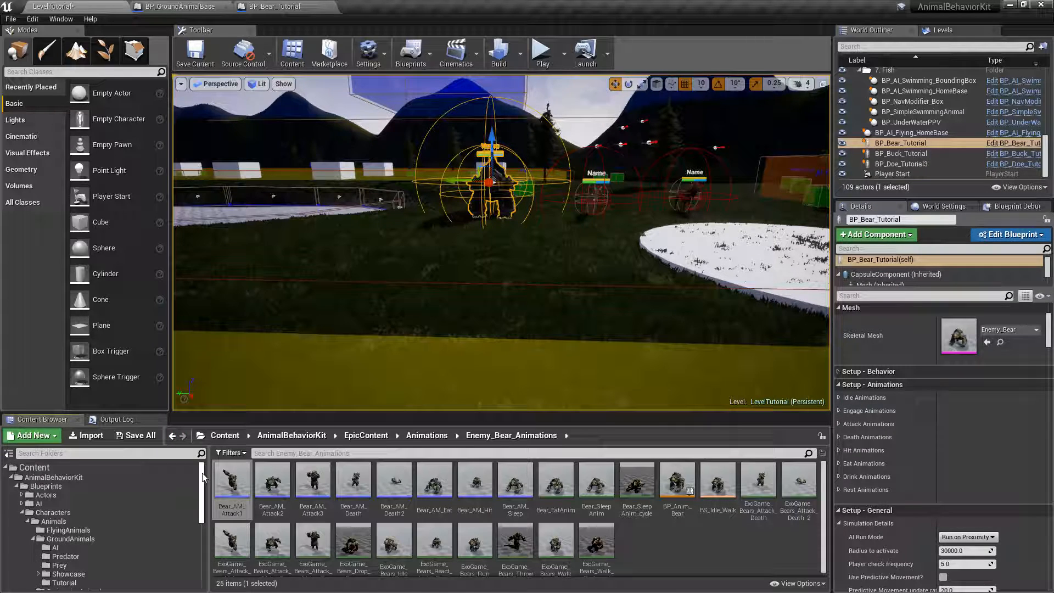
pyautogui.click(11, 477)
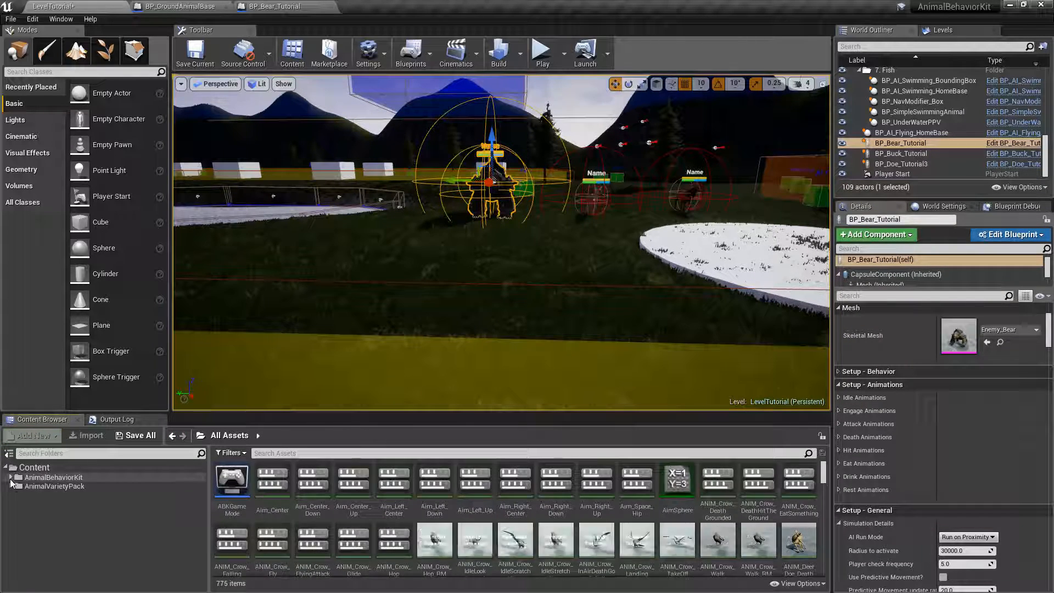
pyautogui.click(60, 489)
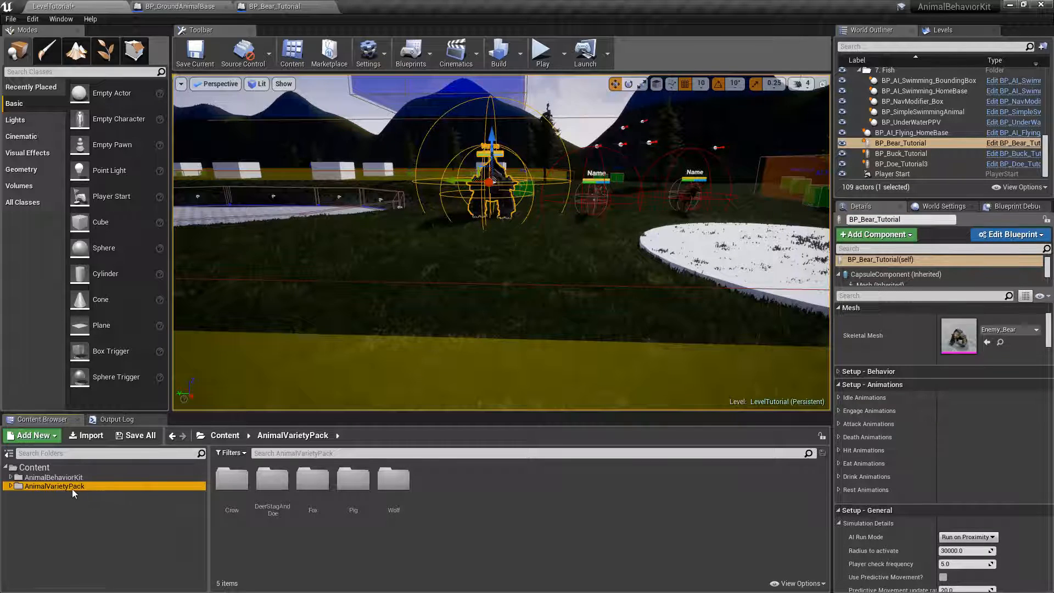
pyautogui.doubleClick(354, 480)
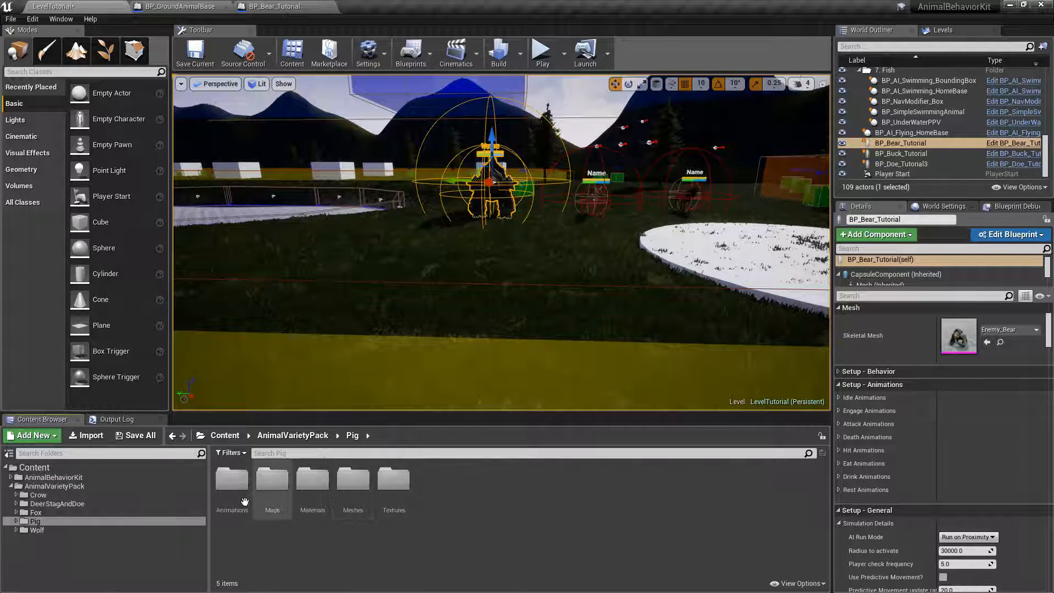
pyautogui.doubleClick(235, 483)
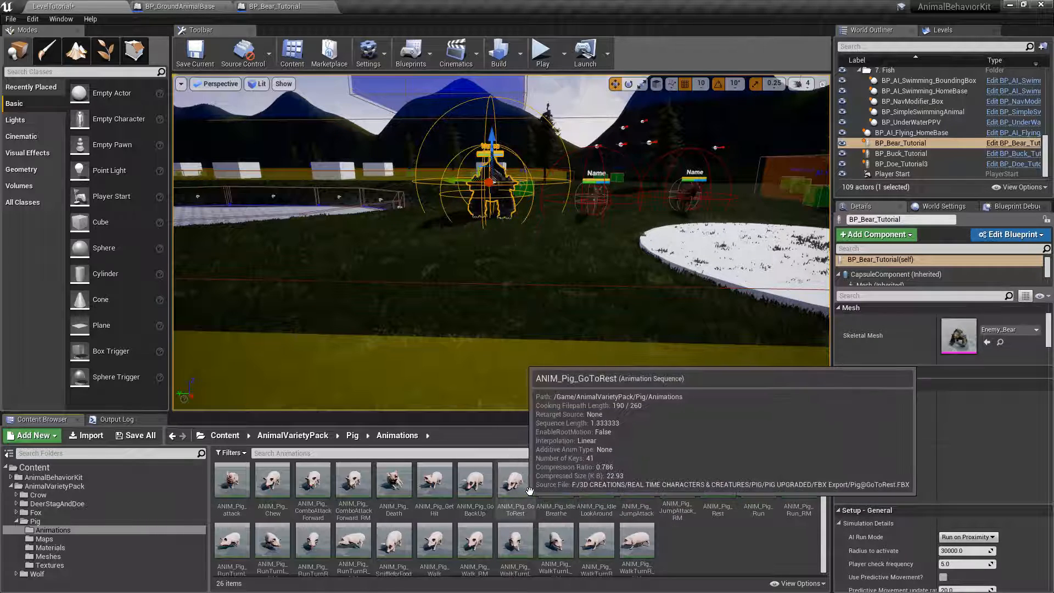
pyautogui.scroll(-1, 717, 552)
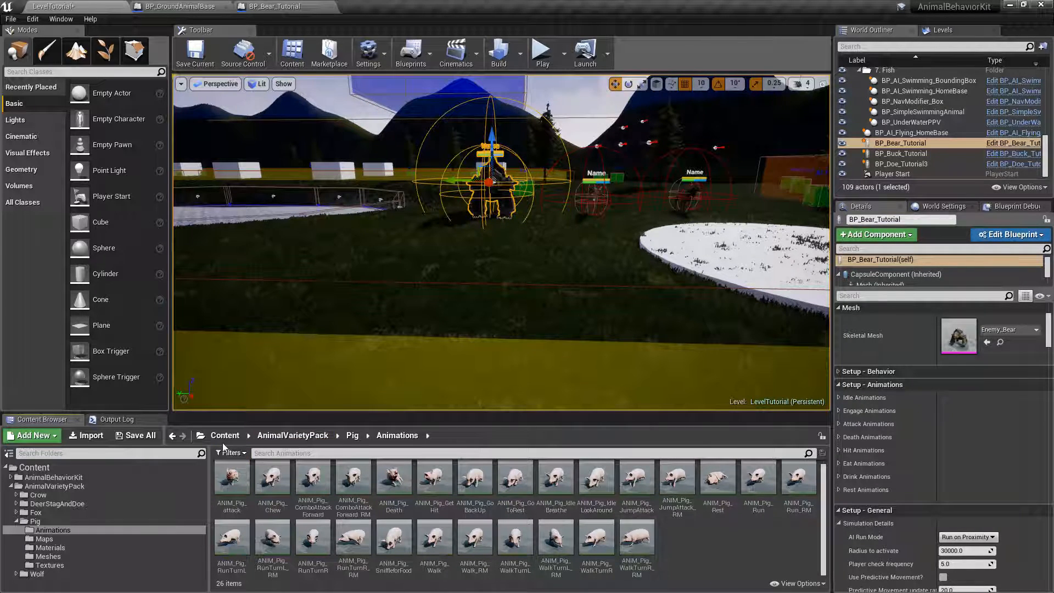
pyautogui.click(117, 478)
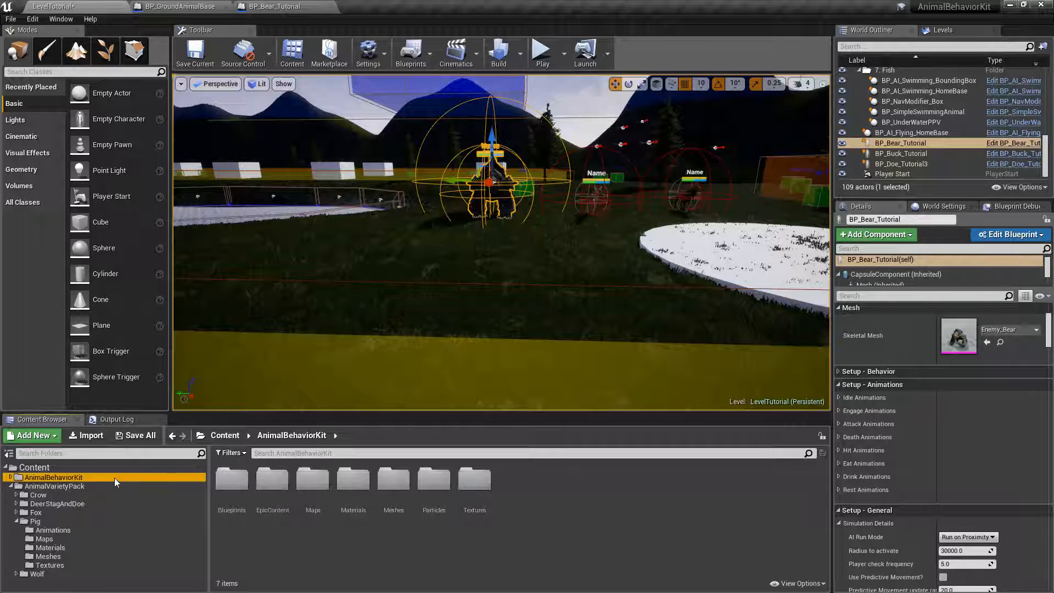
pyautogui.doubleClick(235, 486)
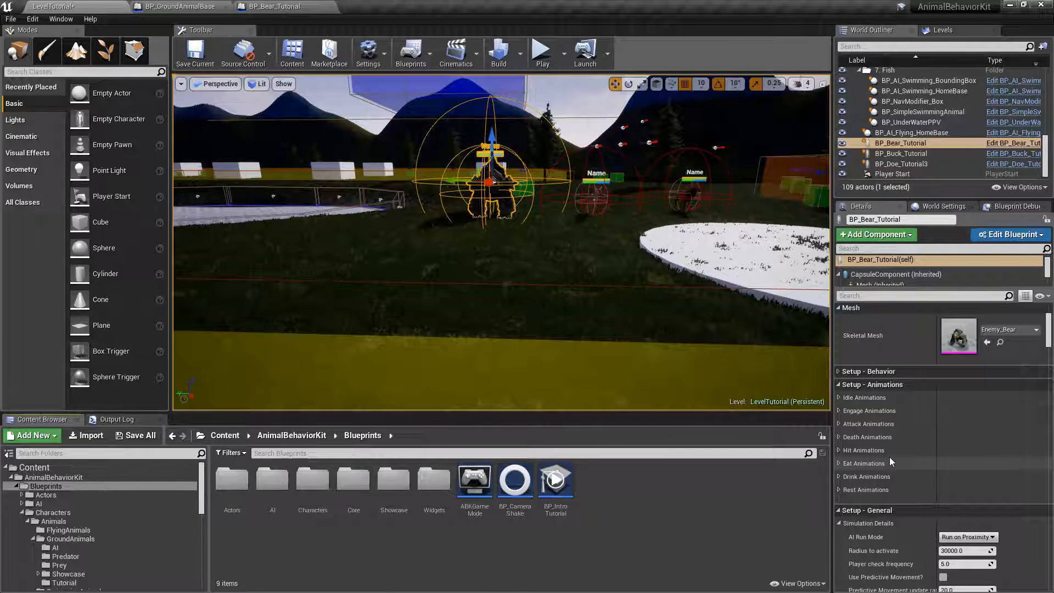
# - Examine the animation lists under the bear's Rest Animations and Drink Animations
pyautogui.click(838, 490)
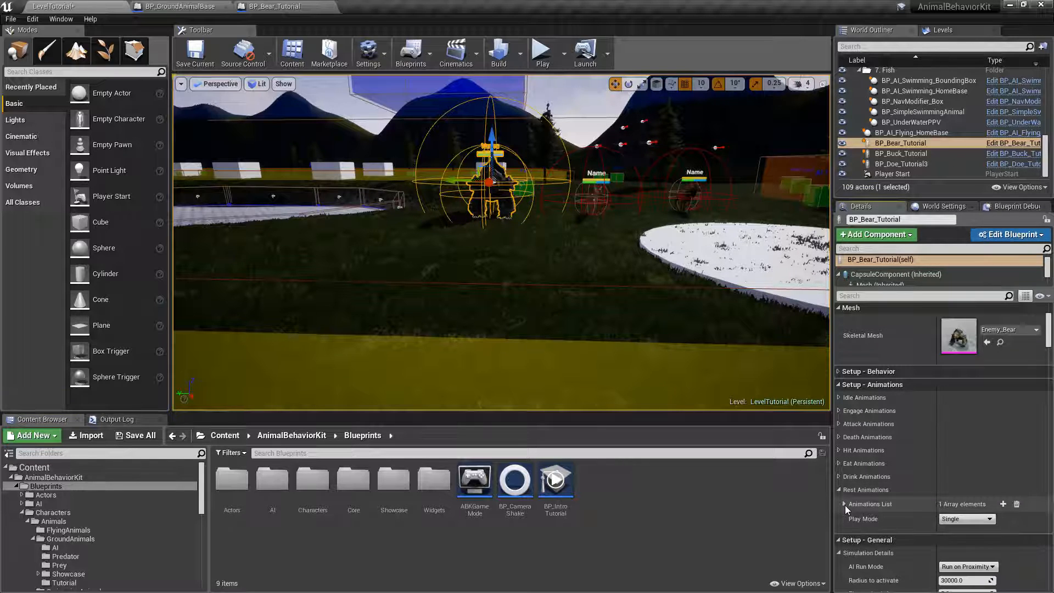
pyautogui.click(844, 504)
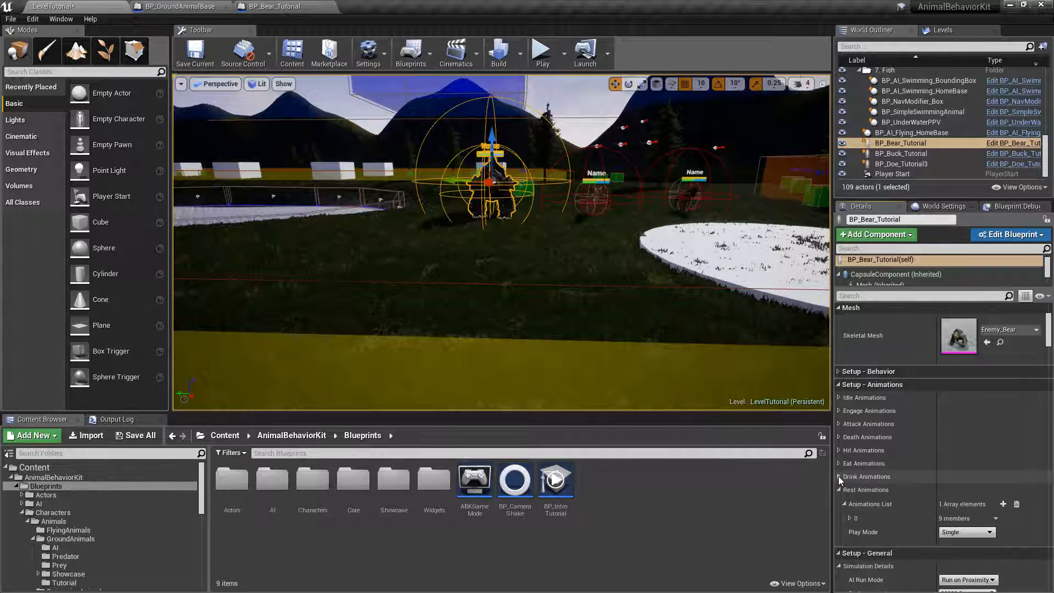
pyautogui.click(839, 477)
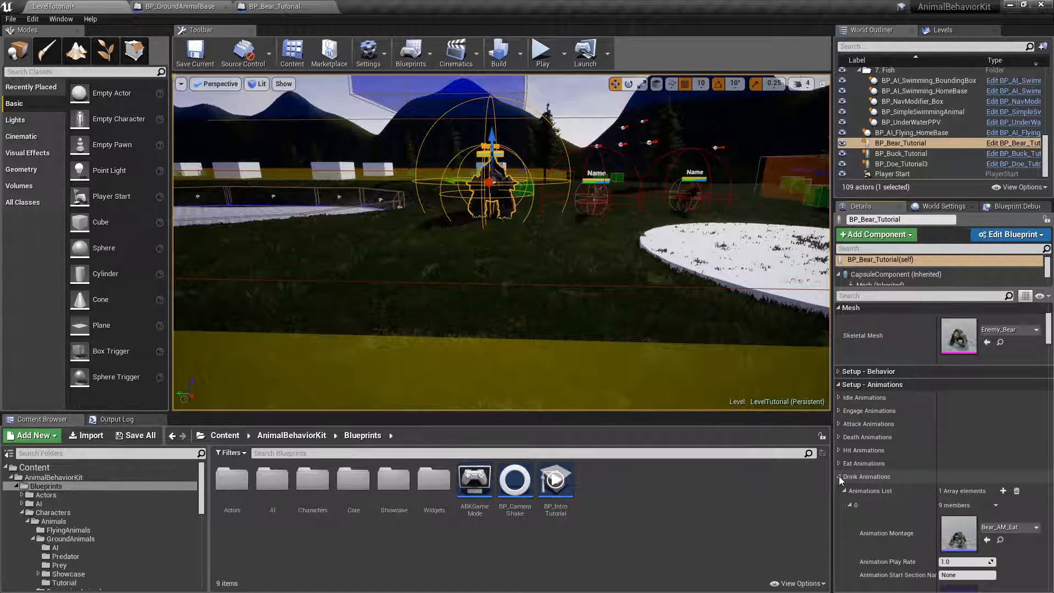
pyautogui.click(840, 476)
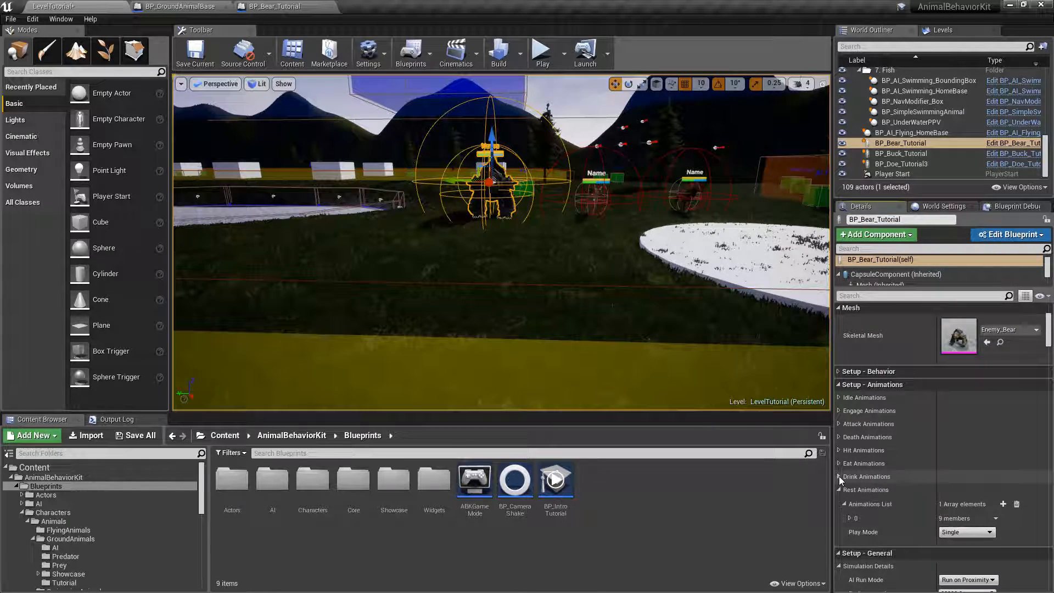
# - Collapse the Animations List and the Rest Animations group in the bear's animation settings
pyautogui.click(845, 504)
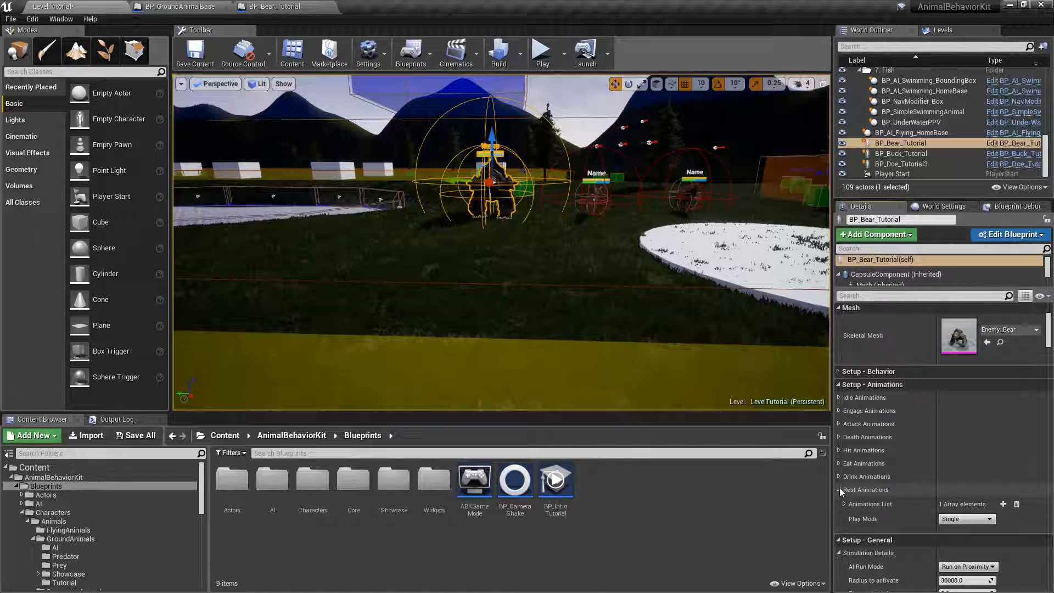
pyautogui.click(839, 489)
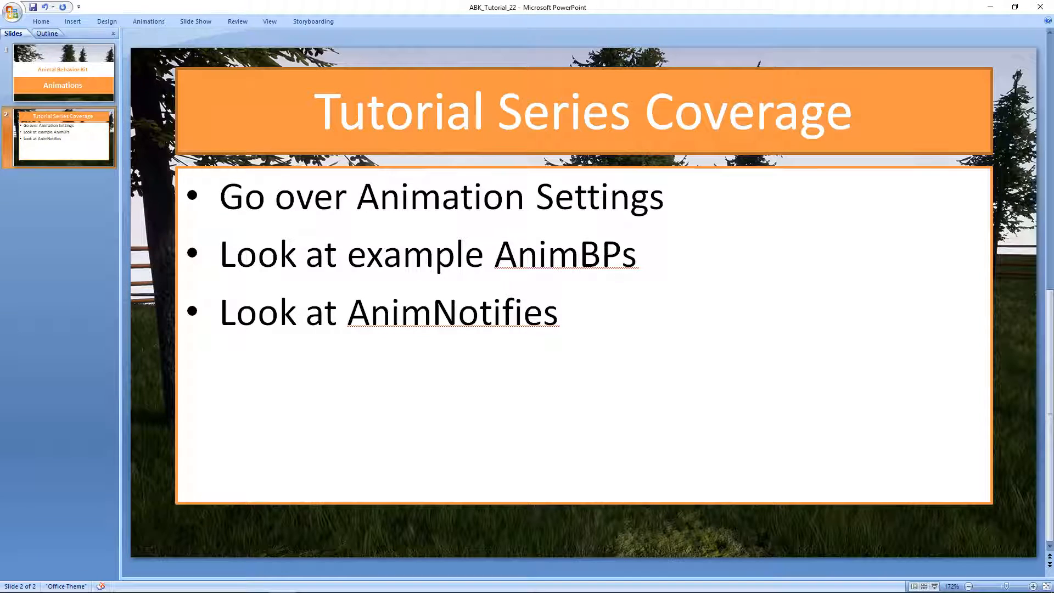
# - Switch to the PowerPoint slide Tutorial Series Coverage and highlight the bullet Go over Animation Settings
pyautogui.click(380, 208)
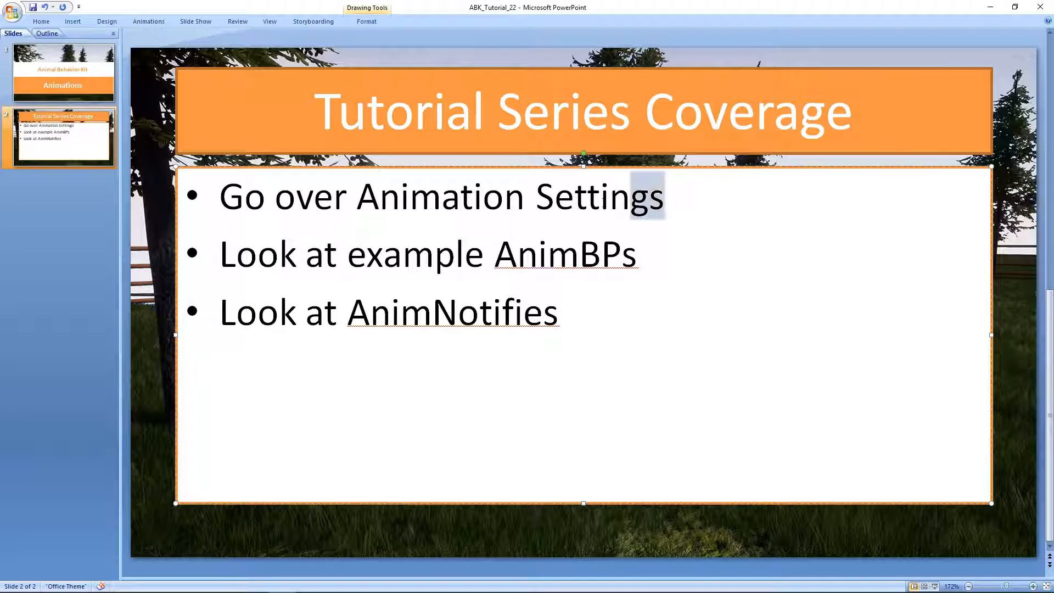
pyautogui.tripleClick(655, 195)
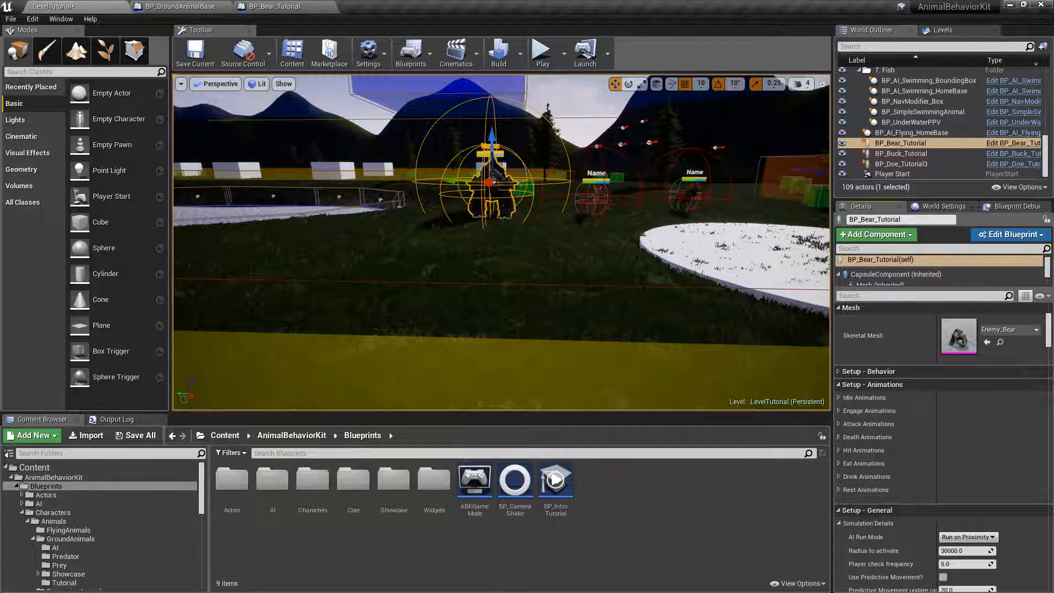
# - Back in Unreal Editor, locate the Anim Class assigned to BP_Bear_Tutorial's mesh and open BP_Anim_Bear to view its Anim Graph
pyautogui.press('f')
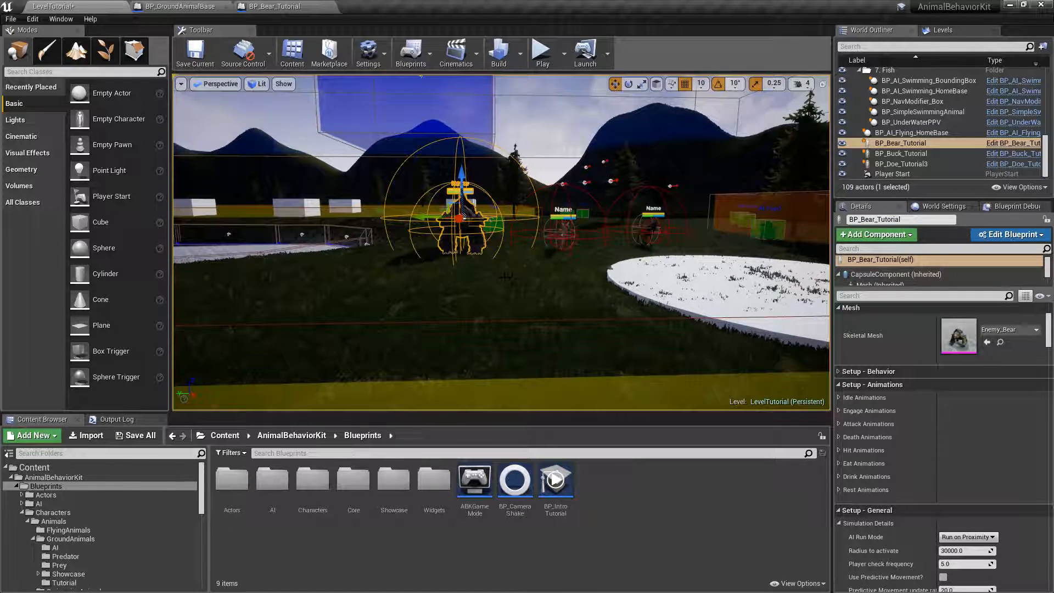
pyautogui.click(290, 9)
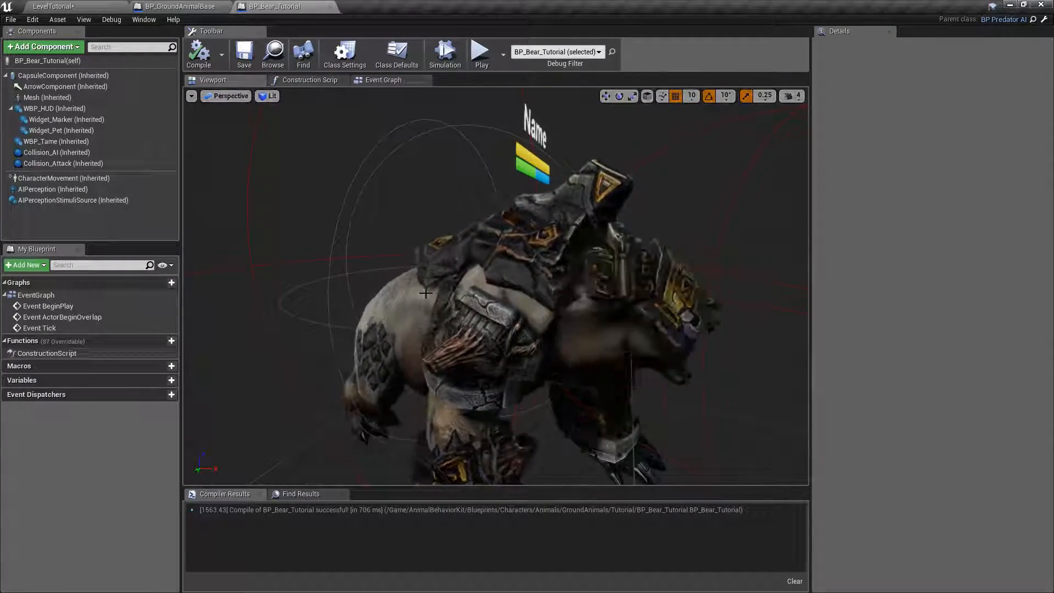
pyautogui.click(35, 99)
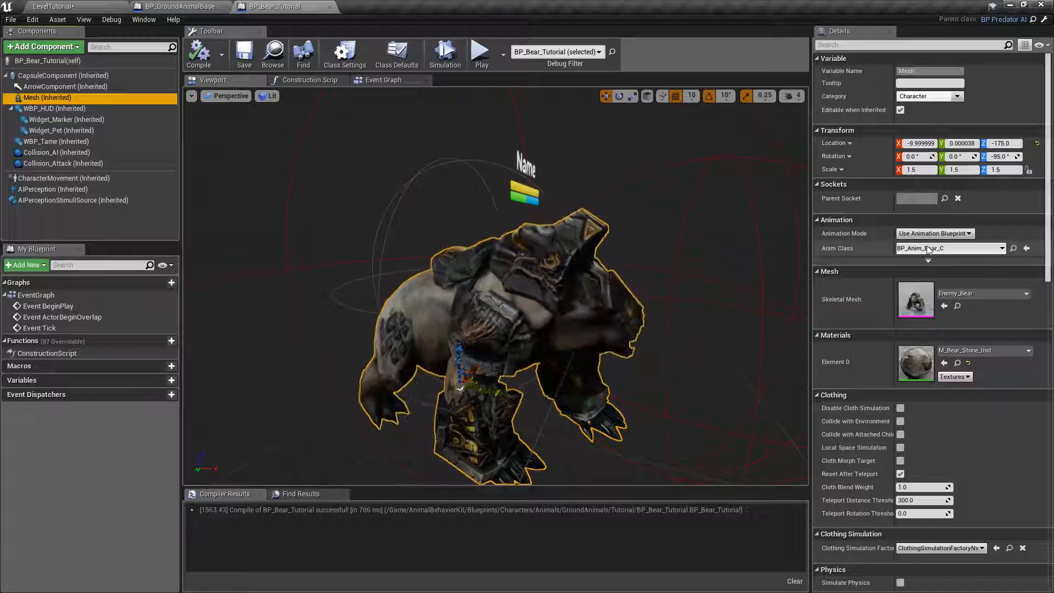
pyautogui.click(1014, 251)
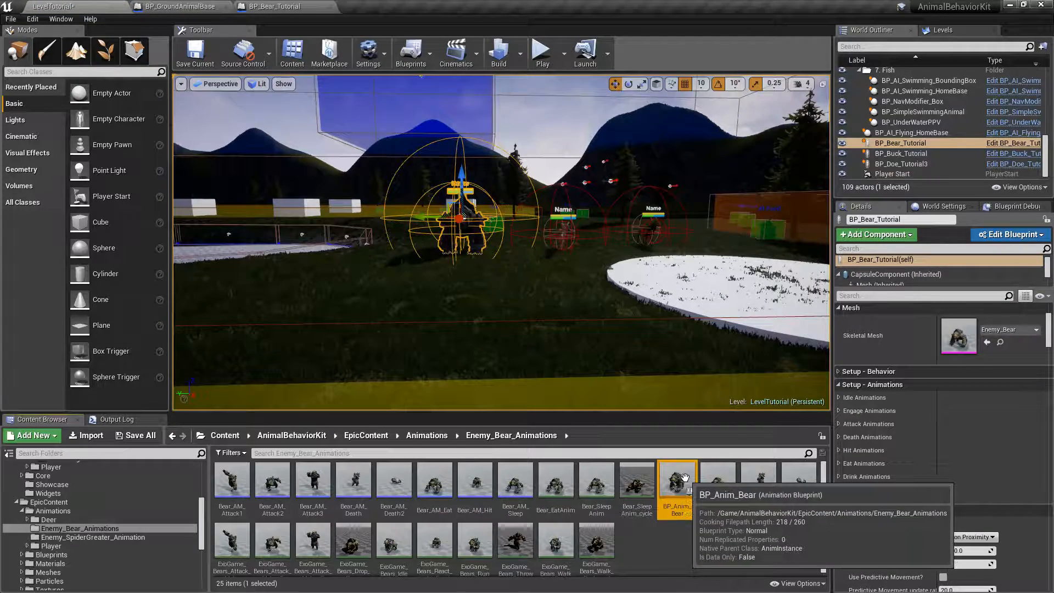
pyautogui.doubleClick(660, 490)
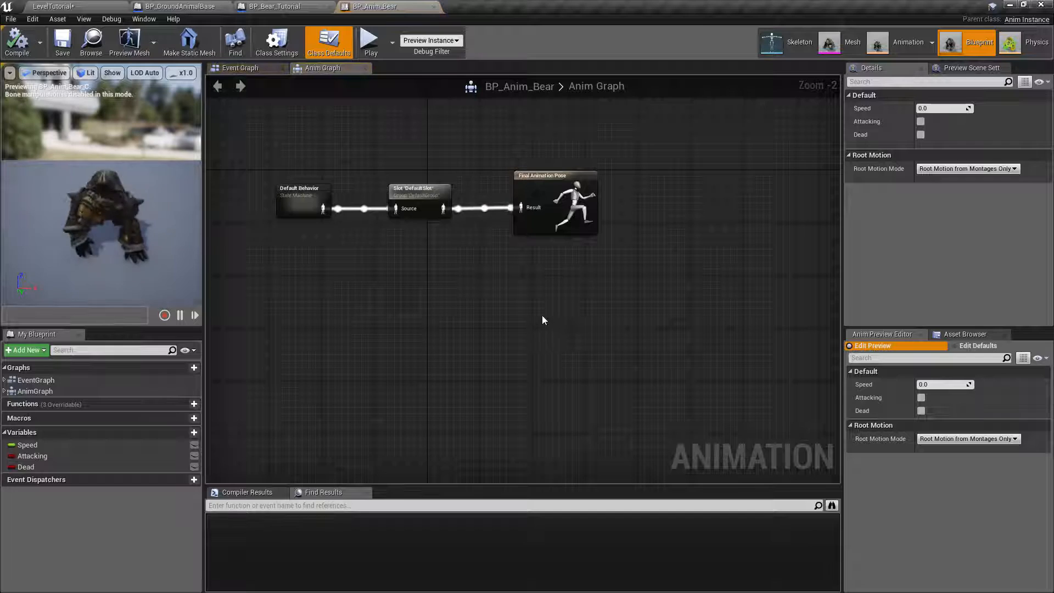
pyautogui.scroll(-1, 433, 162)
pyautogui.moveTo(433, 163); pyautogui.dragTo(504, 175, button='right')
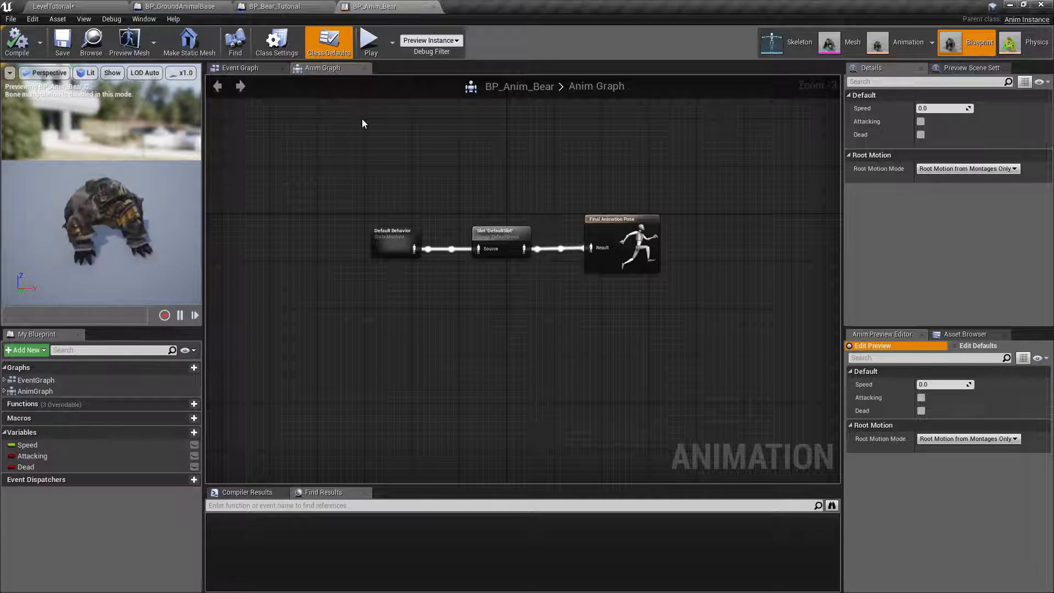
pyautogui.moveTo(358, 117); pyautogui.dragTo(367, 164, button='right')
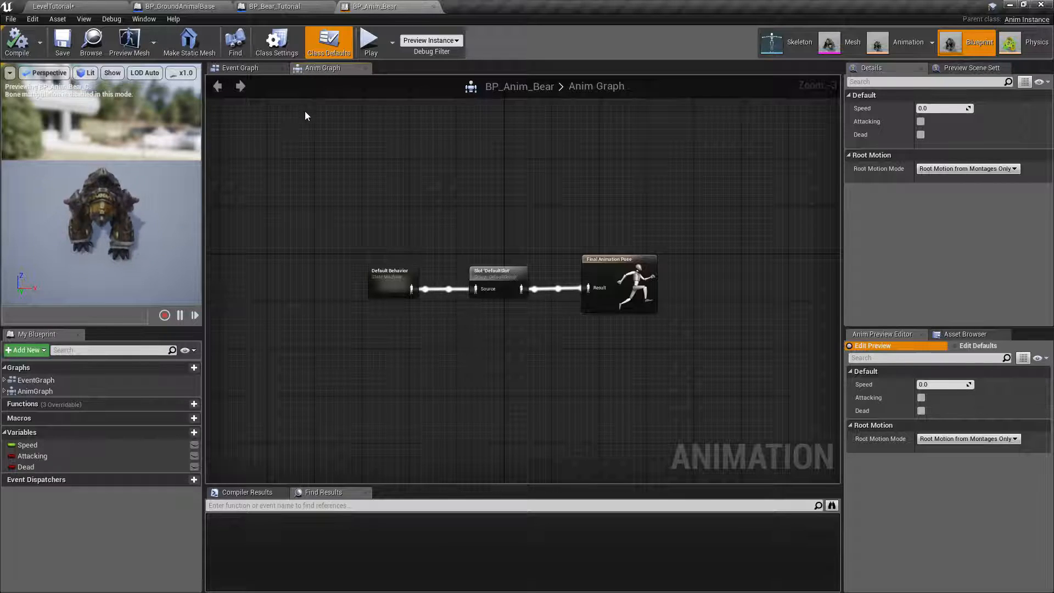
# - Examine the BP_Anim_Bear Event Graph logic that sets Speed and the Dead and Attacking states
pyautogui.click(257, 68)
pyautogui.scroll(-1, 342, 248)
pyautogui.moveTo(343, 249); pyautogui.dragTo(561, 267, button='right')
pyautogui.moveTo(501, 188); pyautogui.dragTo(501, 145, button='right')
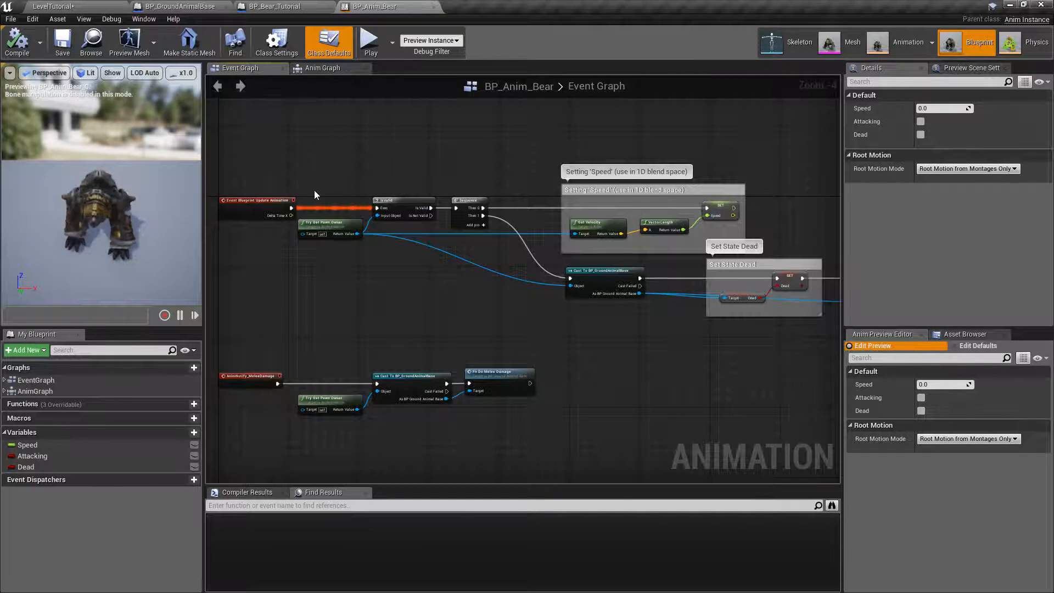
pyautogui.scroll(1, 332, 213)
pyautogui.scroll(-1, 390, 227)
pyautogui.moveTo(682, 159); pyautogui.dragTo(496, 120, button='right')
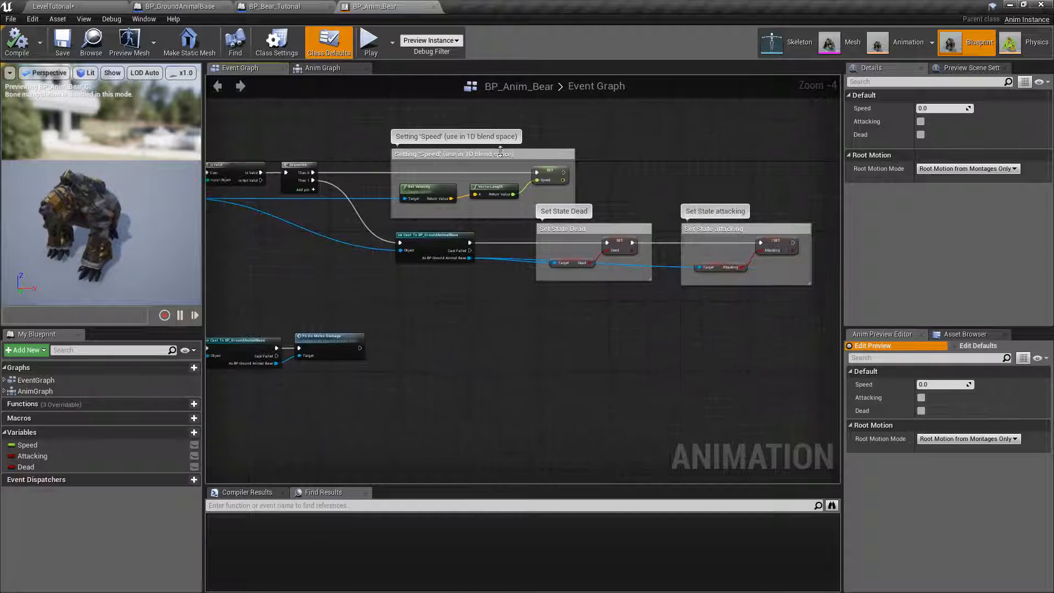
pyautogui.scroll(1, 562, 247)
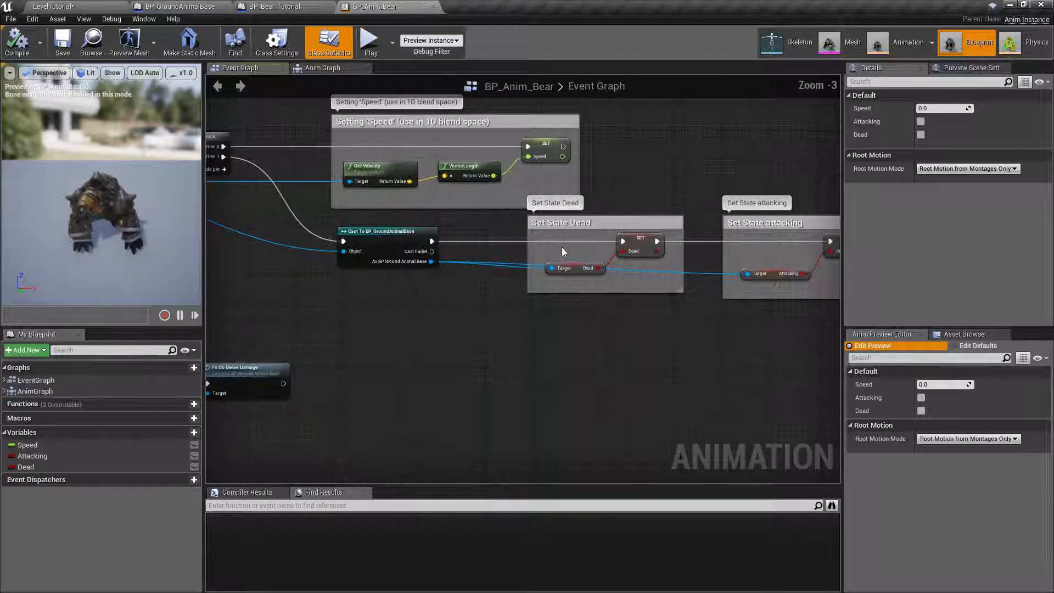
pyautogui.moveTo(690, 180); pyautogui.dragTo(506, 162, button='right')
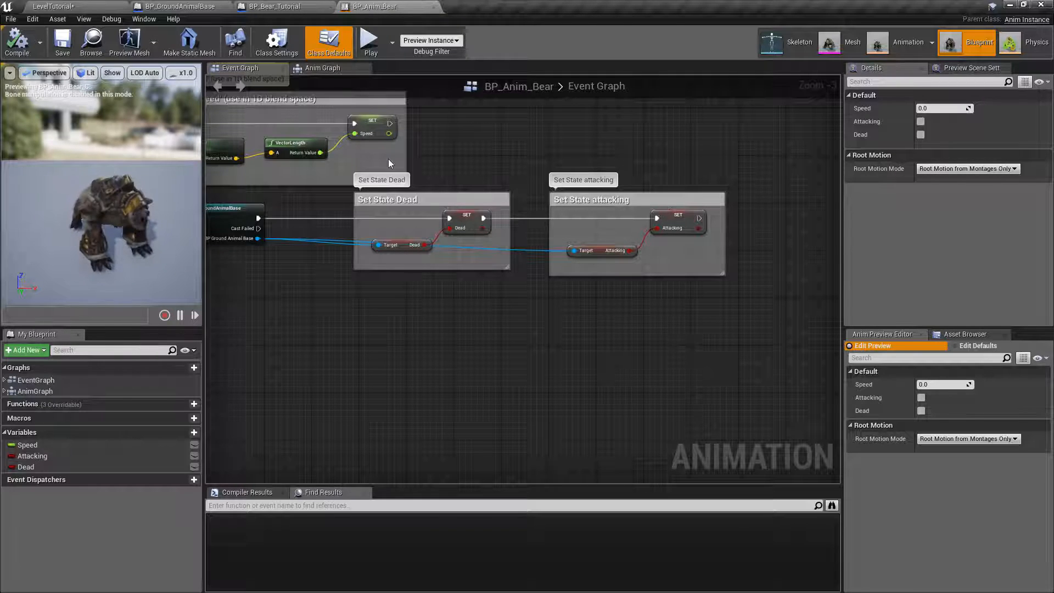
pyautogui.moveTo(383, 176); pyautogui.dragTo(459, 165, button='right')
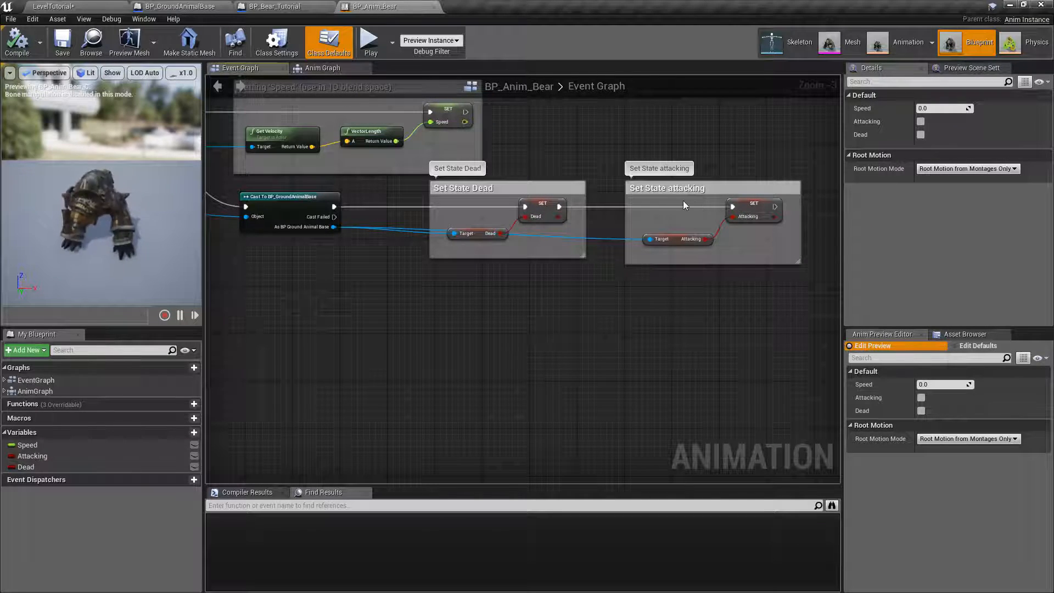
pyautogui.moveTo(519, 143); pyautogui.dragTo(566, 186, button='right')
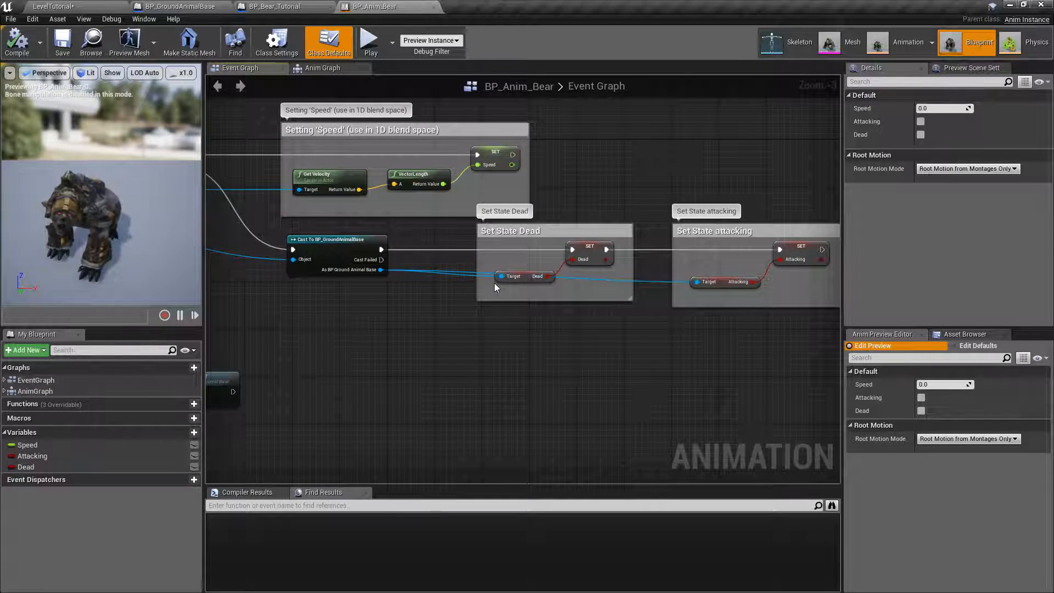
# - Examine the AnimNotify_MeleeDamage event chain leading to the Fn Do Melee Damage call in the Event Graph
pyautogui.scroll(-1, 494, 282)
pyautogui.moveTo(405, 339); pyautogui.dragTo(763, 204, button='right')
pyautogui.scroll(1, 357, 238)
pyautogui.scroll(1, 357, 237)
pyautogui.scroll(1, 336, 216)
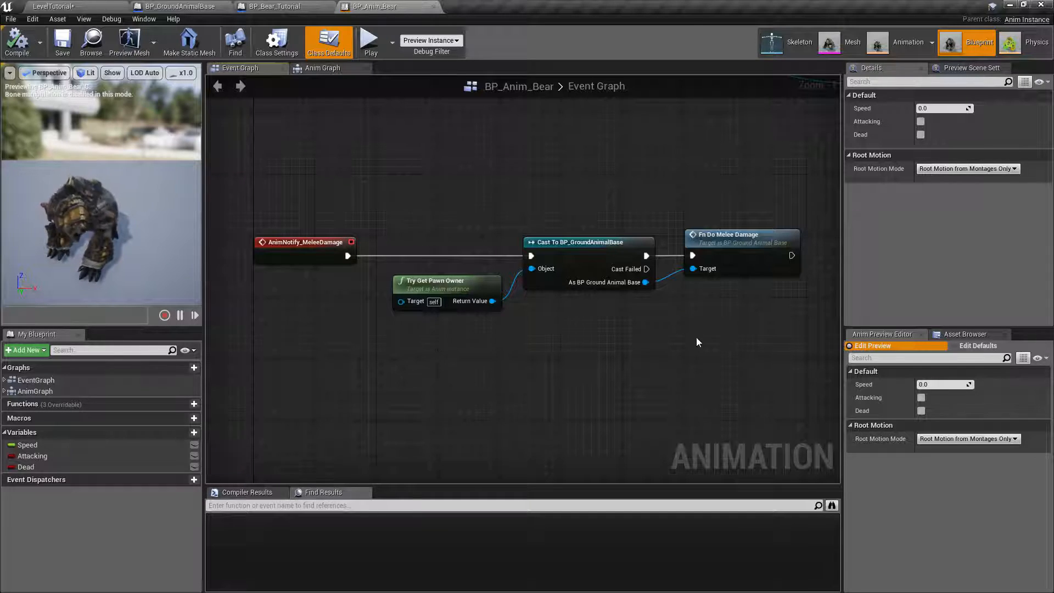
pyautogui.moveTo(699, 344); pyautogui.dragTo(604, 333, button='right')
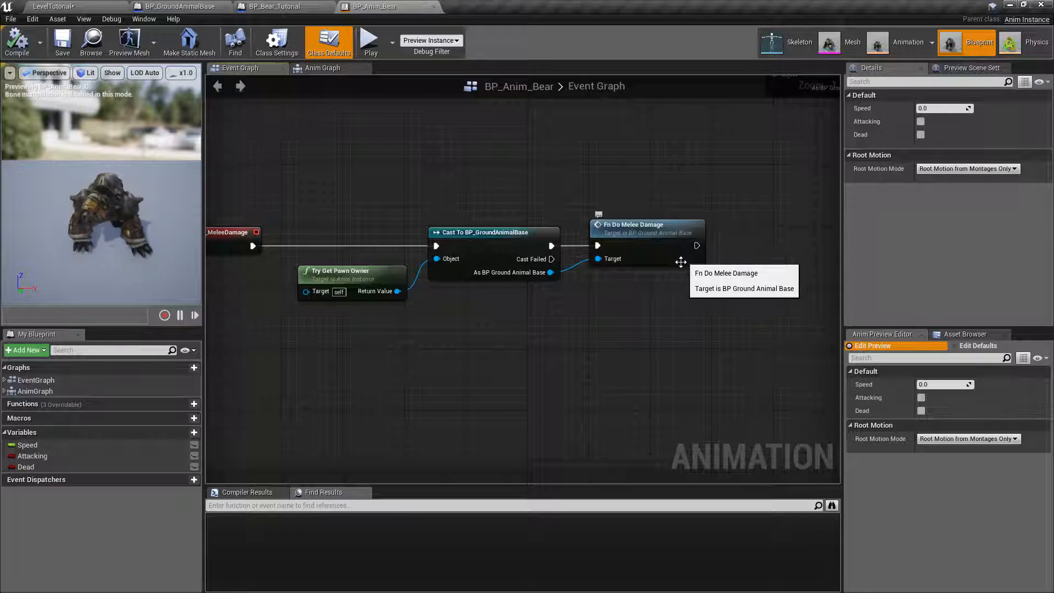
pyautogui.scroll(-6, 687, 307)
pyautogui.moveTo(687, 306); pyautogui.dragTo(473, 251, button='right')
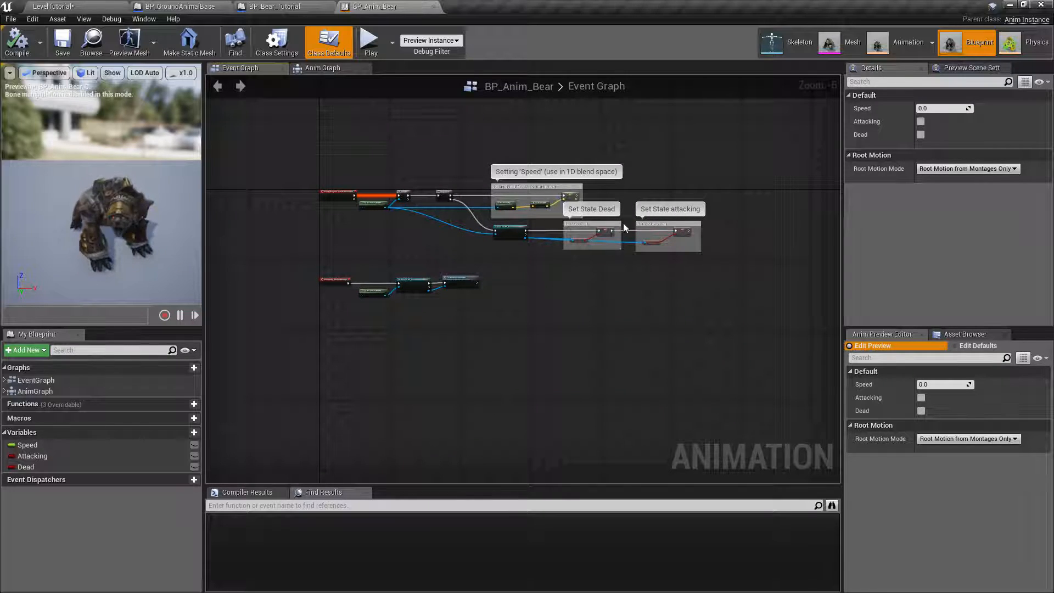
pyautogui.scroll(1, 456, 294)
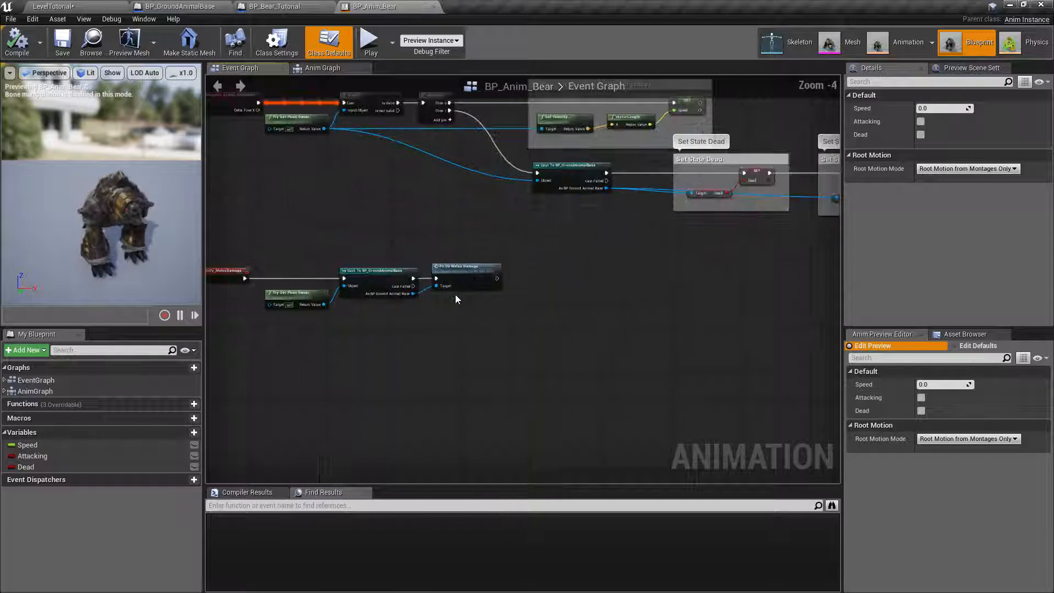
pyautogui.scroll(1, 415, 233)
pyautogui.scroll(1, 282, 257)
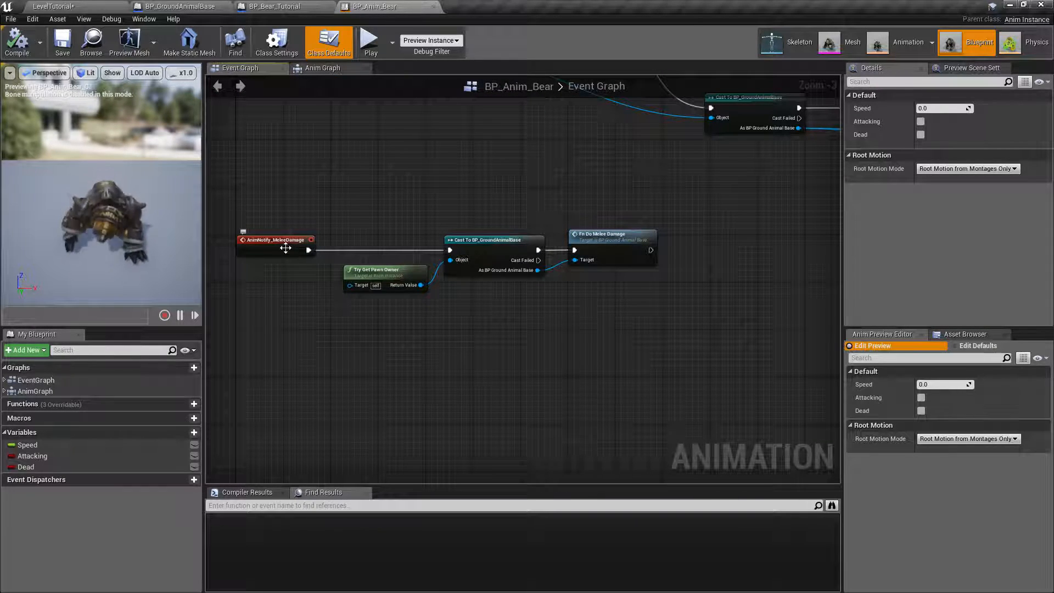
# - Return to the Anim Graph and open the Default Behavior state machine
pyautogui.click(338, 67)
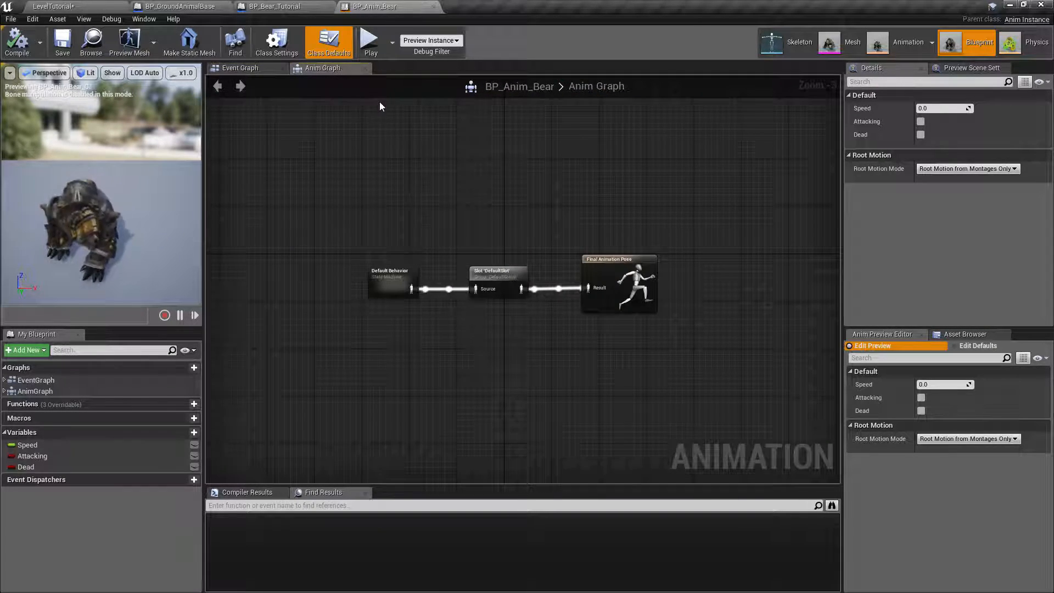
pyautogui.moveTo(498, 183); pyautogui.dragTo(497, 175, button='right')
pyautogui.scroll(2, 430, 236)
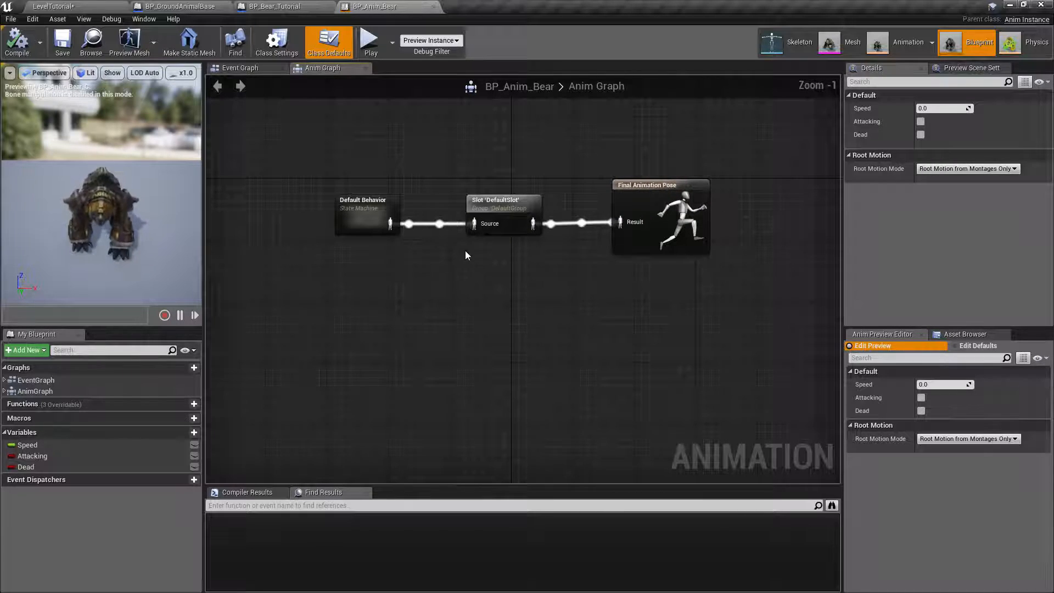
pyautogui.doubleClick(385, 219)
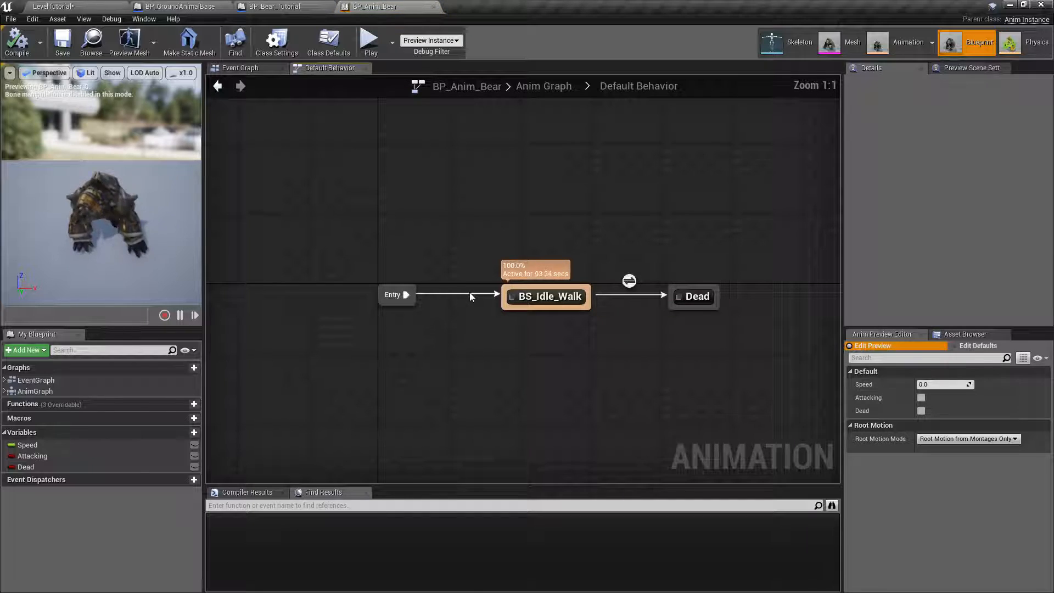
# - Open the BS_Idle_Walk state, inspect its Blendspace Player, and nudge the Speed variable node closer to it
pyautogui.moveTo(615, 197); pyautogui.dragTo(549, 182, button='right')
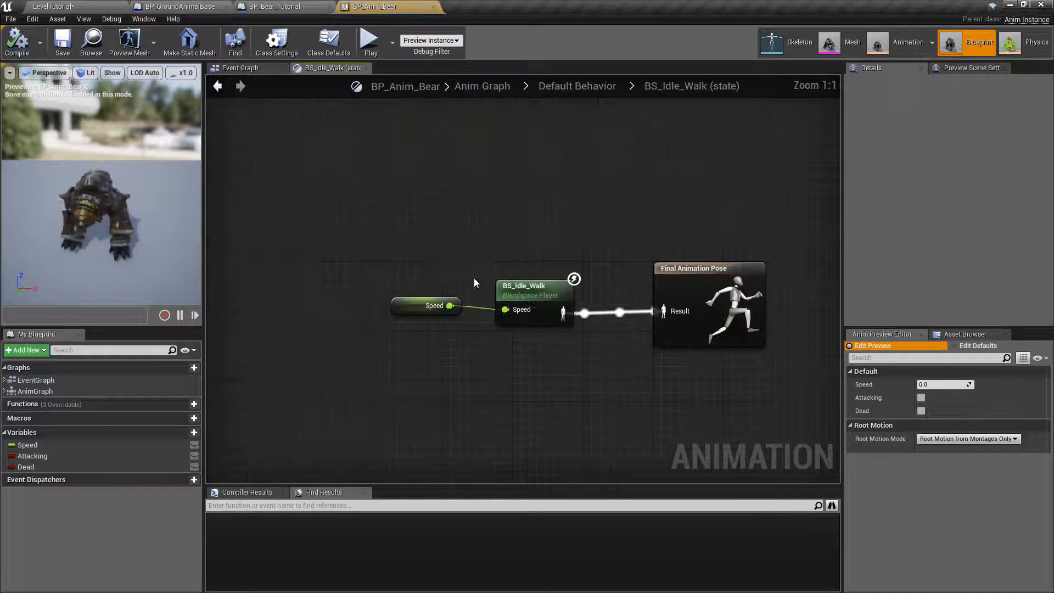
pyautogui.click(533, 293)
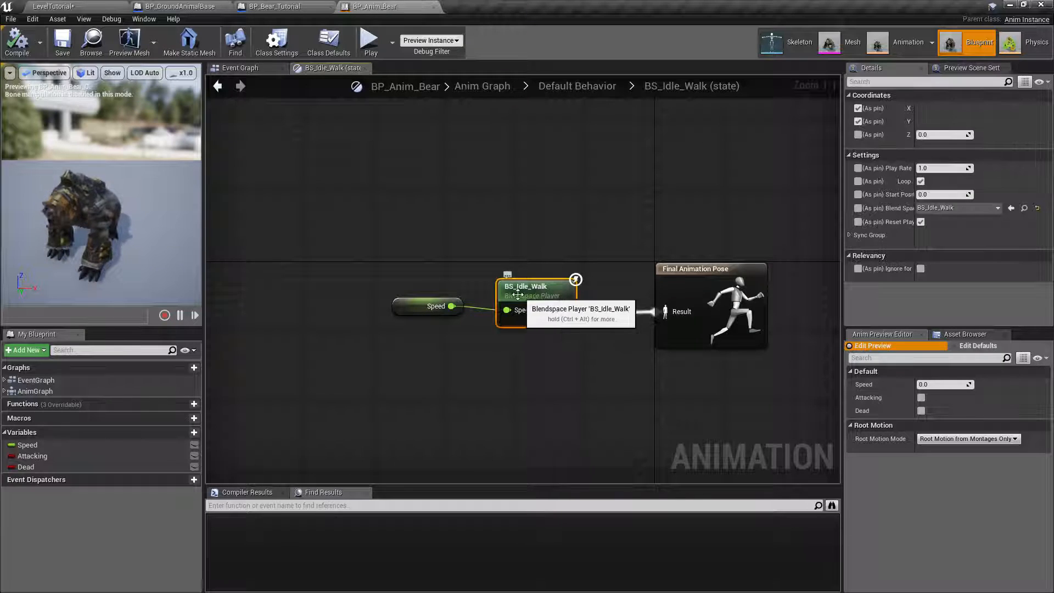
pyautogui.moveTo(415, 311); pyautogui.dragTo(428, 319)
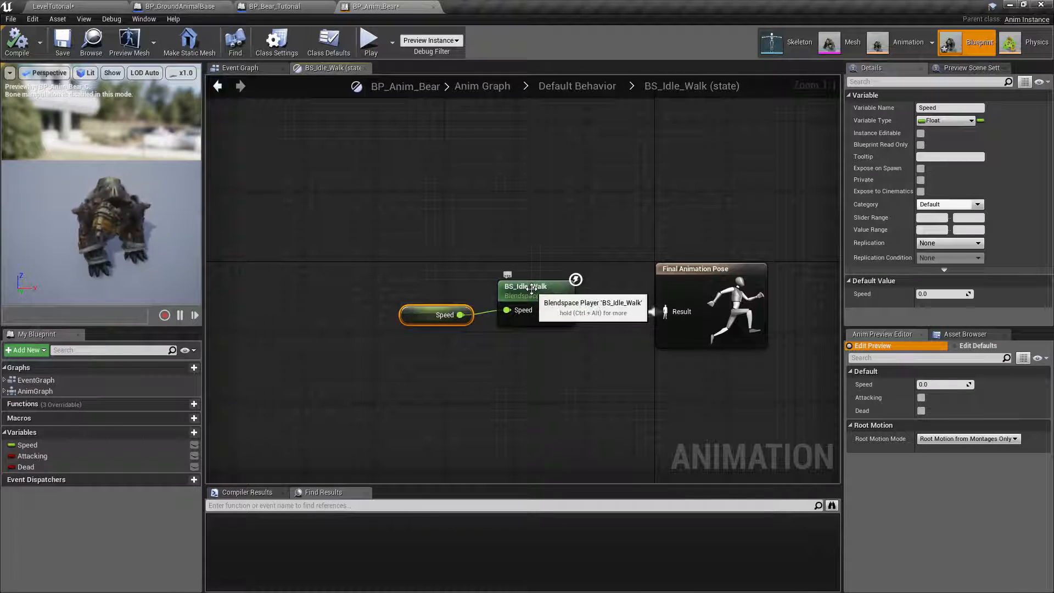
pyautogui.click(266, 66)
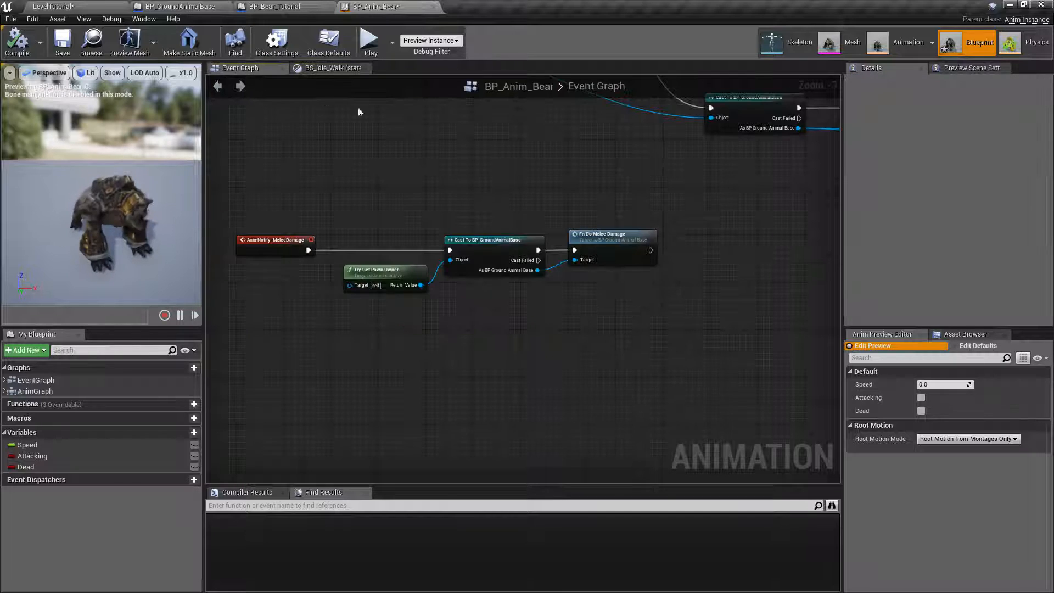
pyautogui.click(332, 69)
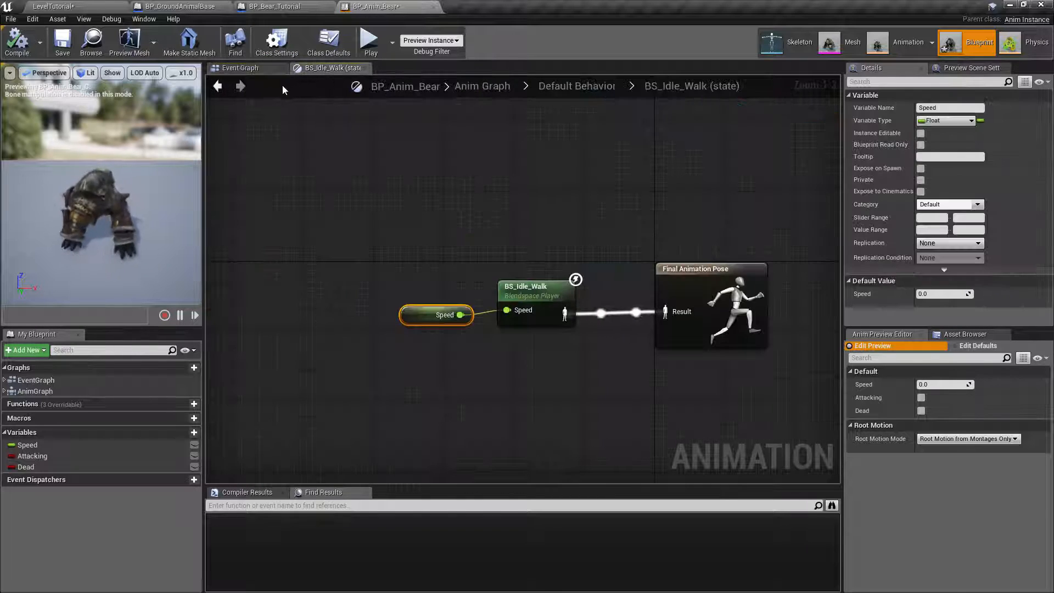
# - Go back to the Default Behavior state machine, examine the Dead state's graph, and return to the state machine
pyautogui.click(217, 86)
pyautogui.doubleClick(638, 283)
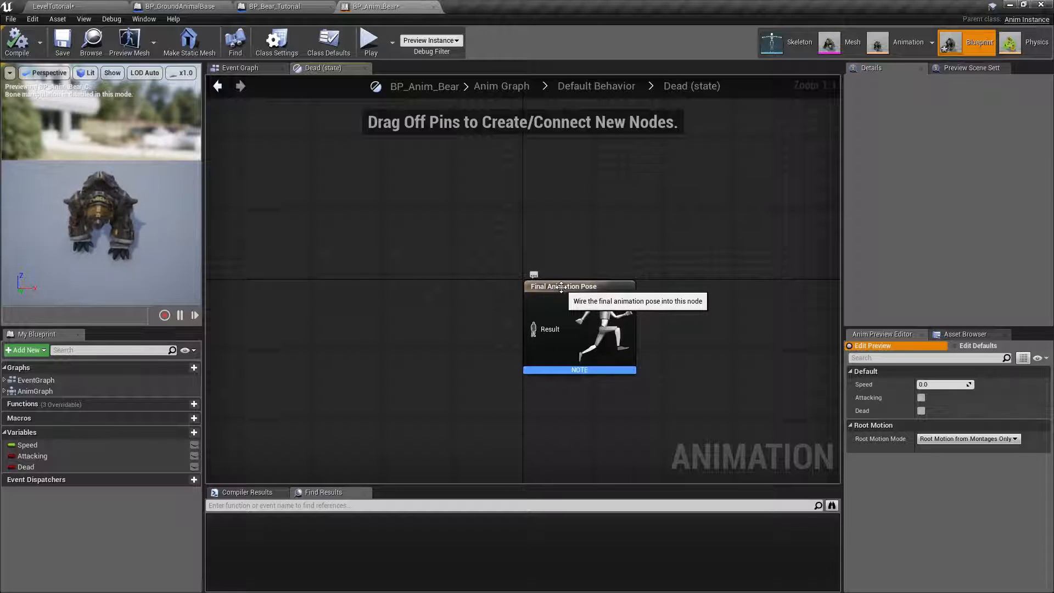
pyautogui.click(219, 88)
pyautogui.moveTo(564, 197); pyautogui.dragTo(713, 344)
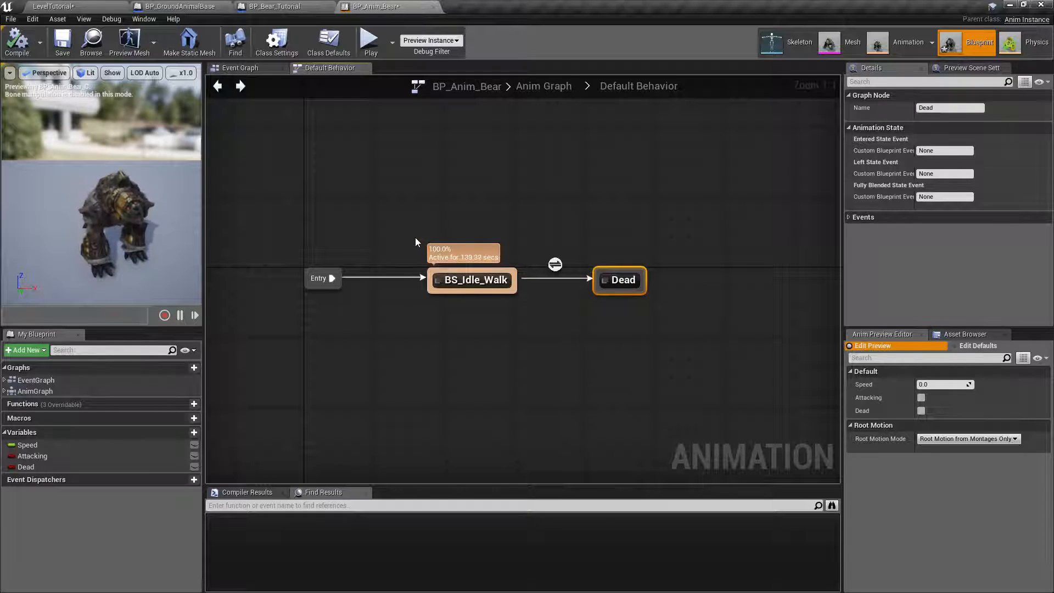
pyautogui.click(416, 263)
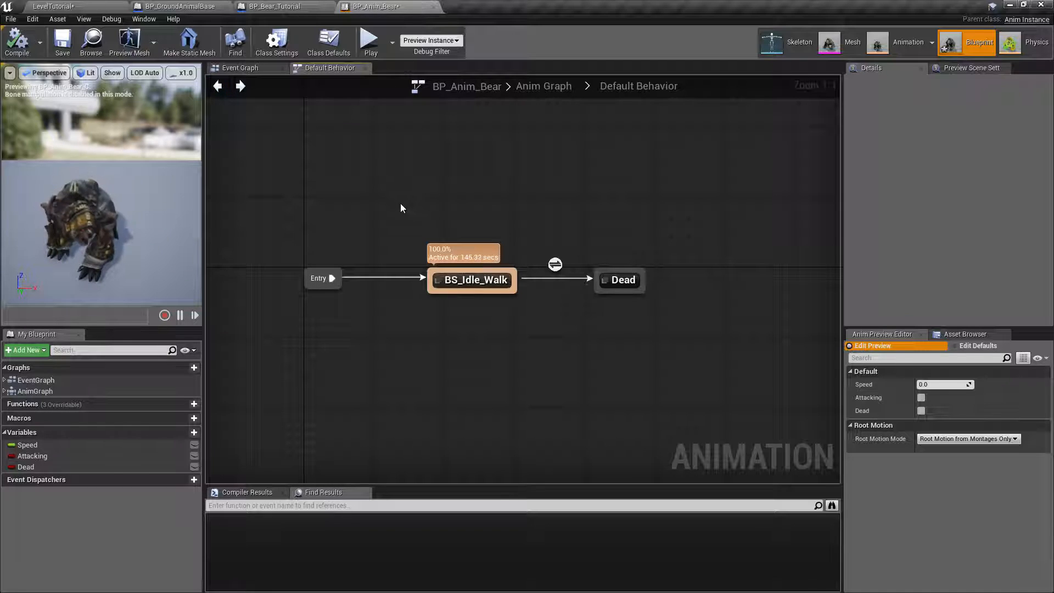
# - Save the BP_Anim_Bear animation blueprint and return to the LevelTutorial level
pyautogui.click(63, 40)
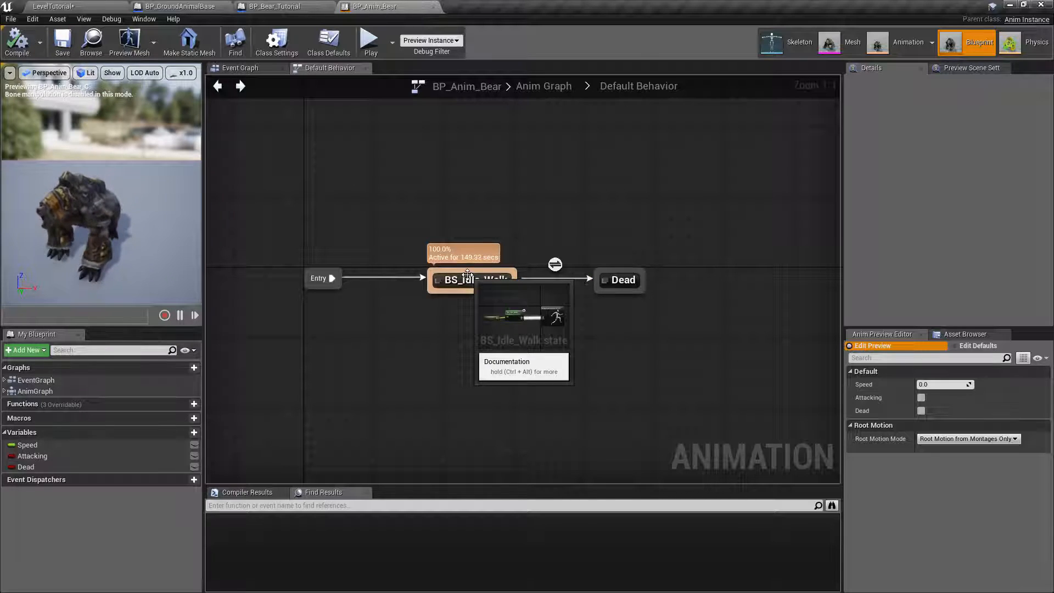
pyautogui.click(55, 7)
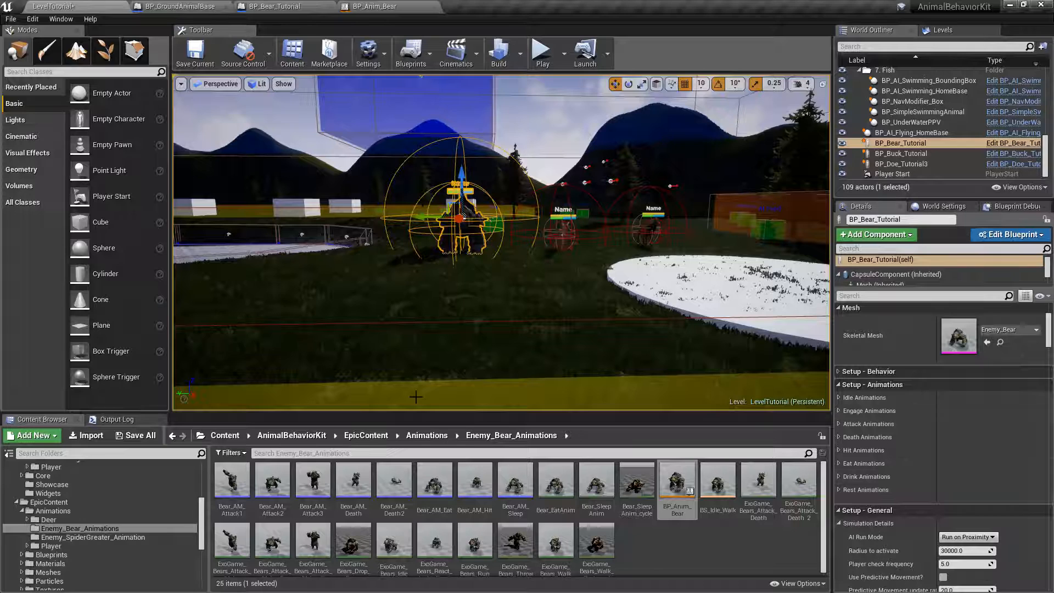
# - Save all modified content, check the BP_Anim_Bear animation blueprint, and return to the LevelTutorial level
pyautogui.click(137, 436)
pyautogui.click(614, 406)
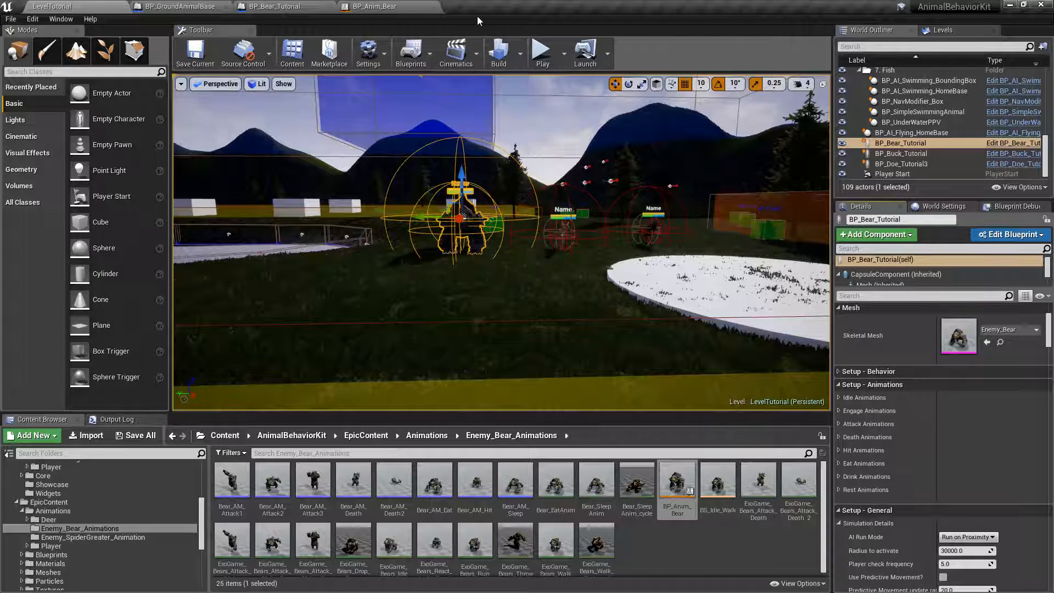
pyautogui.click(411, 6)
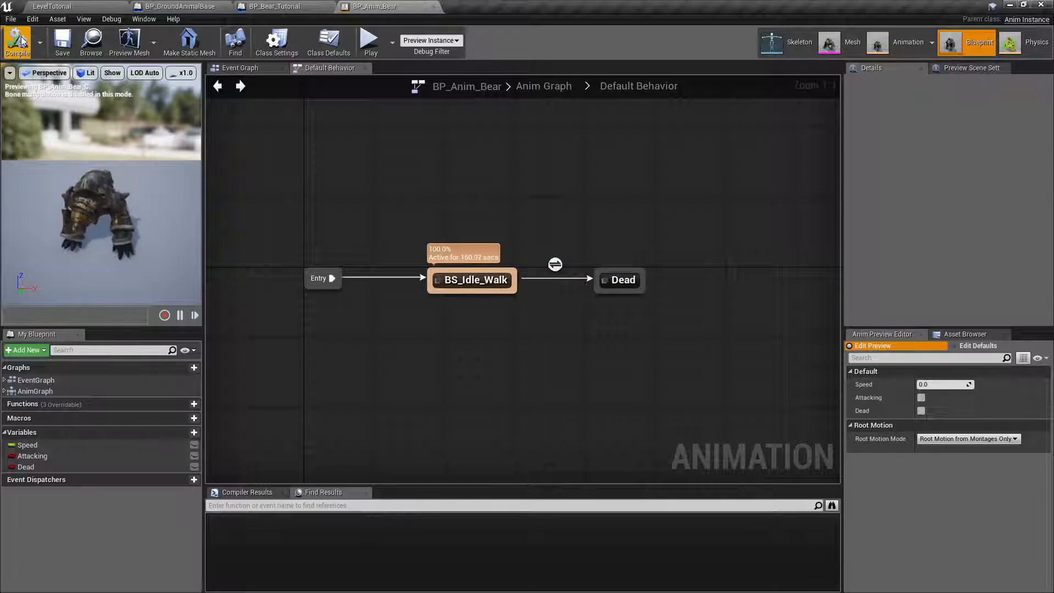
pyautogui.click(82, 6)
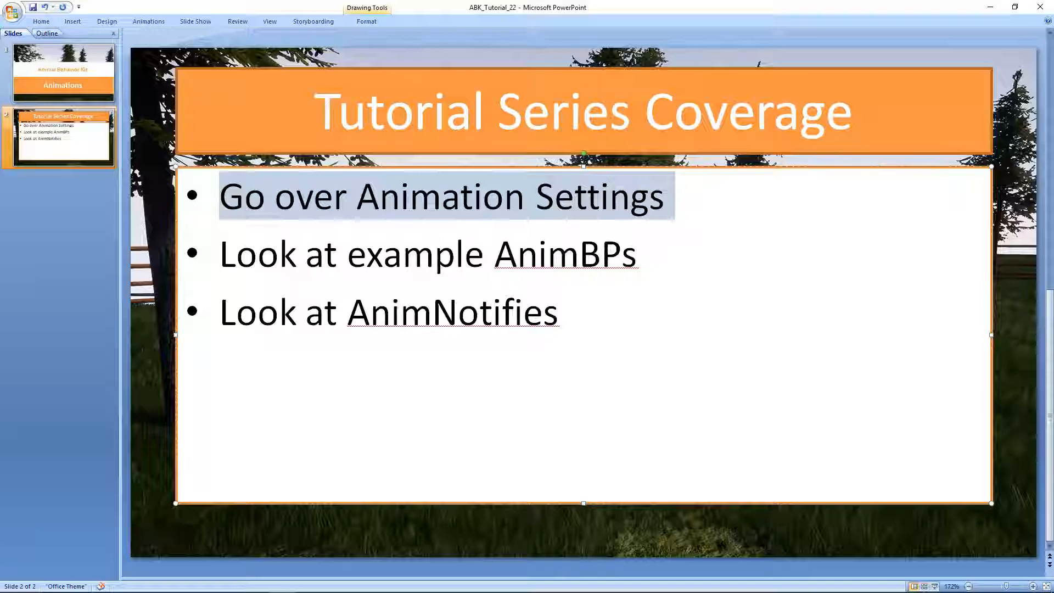
# - Switch to the PowerPoint Tutorial Series Coverage slide and highlight the "Look at AnimNotifies" bullet
pyautogui.click(492, 320)
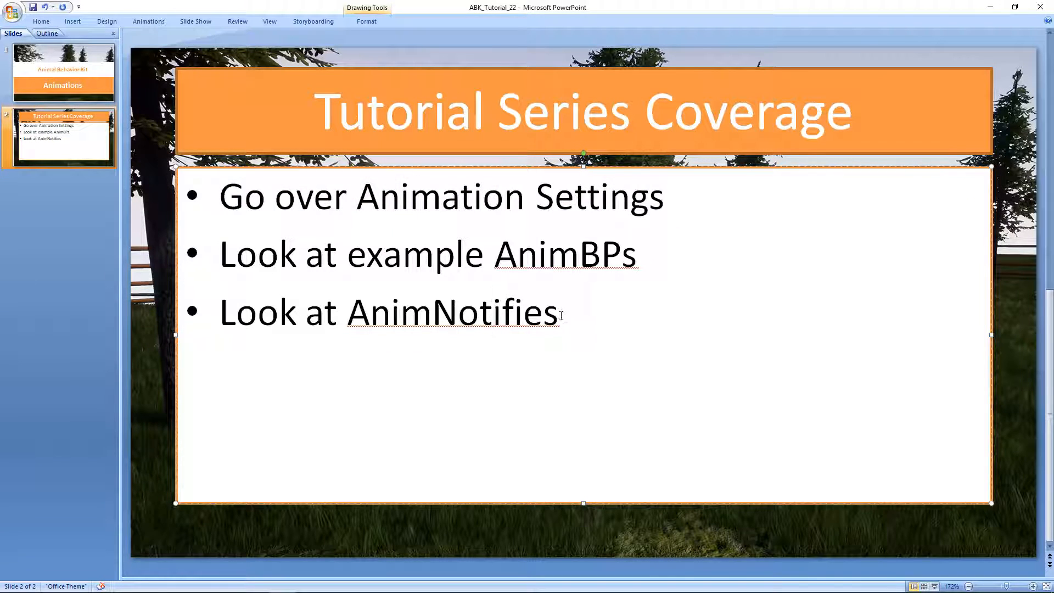
pyautogui.moveTo(561, 316); pyautogui.dragTo(282, 337)
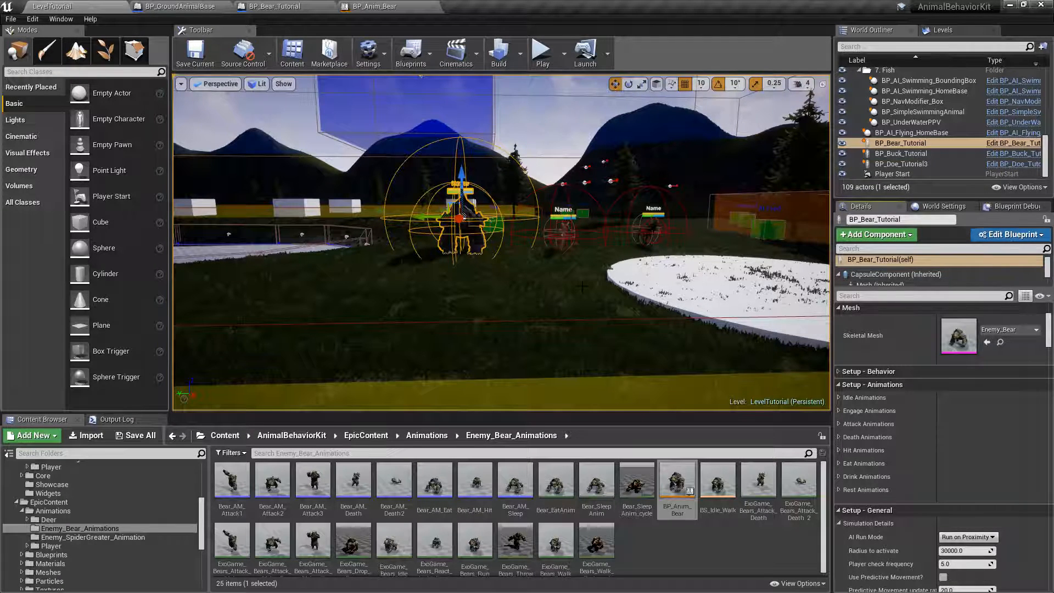
# - Back in Unreal Editor, open the Bear_AM_Attack1 montage in a maximized window and bring its Notifies track into view
pyautogui.moveTo(583, 286); pyautogui.dragTo(582, 280, button='right')
pyautogui.press('w')
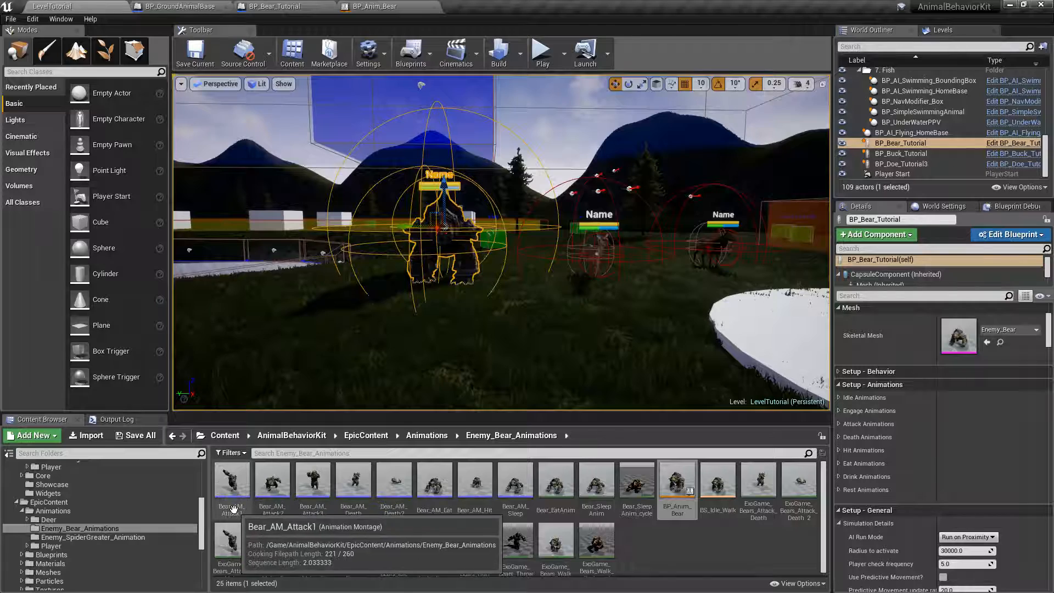
pyautogui.doubleClick(242, 491)
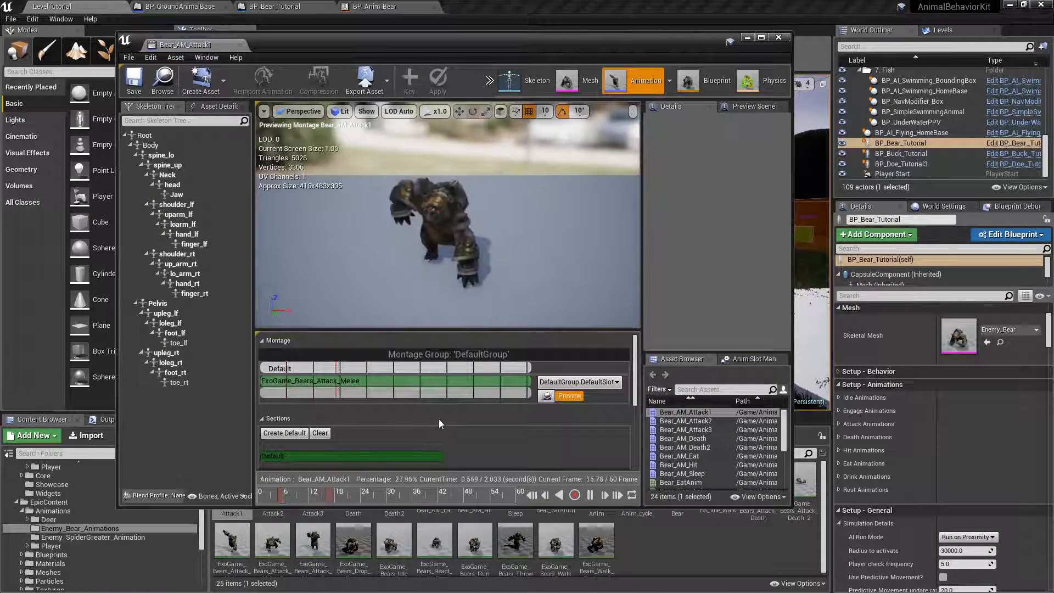
pyautogui.scroll(-3, 440, 420)
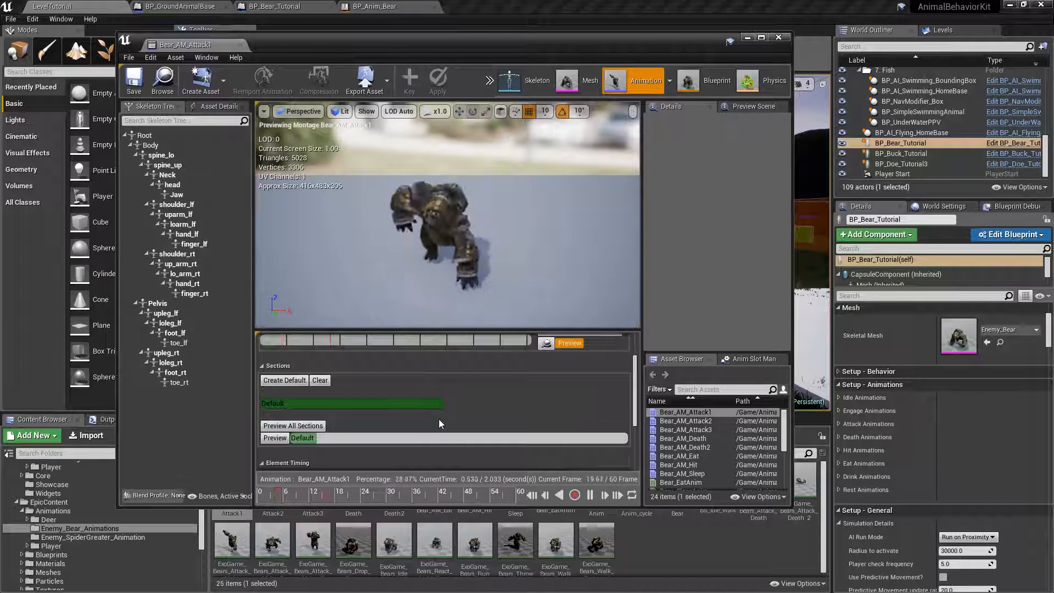
pyautogui.scroll(-2, 439, 424)
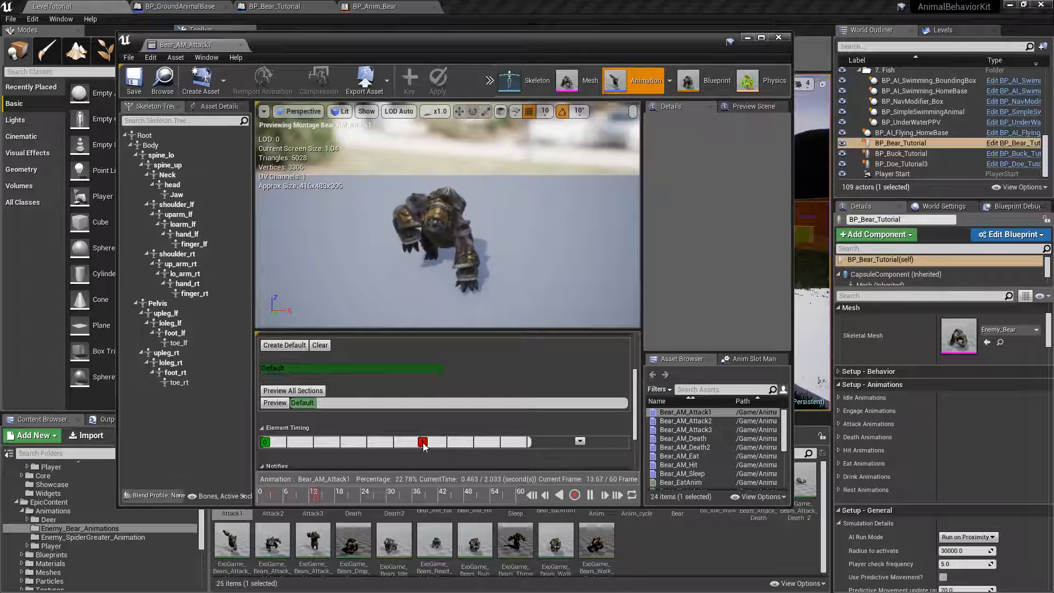
pyautogui.click(762, 38)
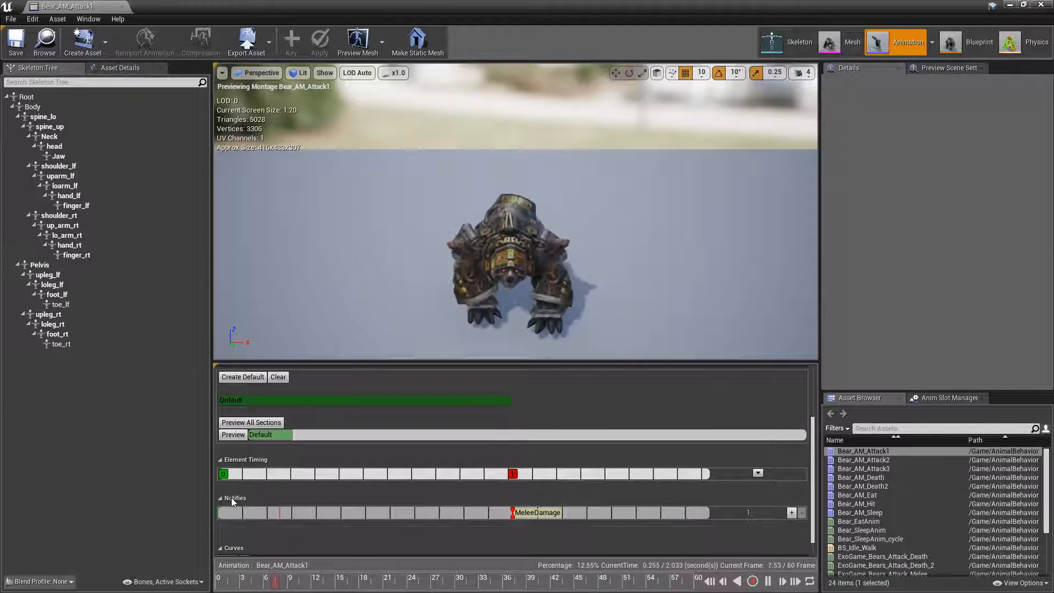
# - Pause the montage preview, select the MeleeDamage notify, and scrub the animation to about frame 36, where the notify sits
pyautogui.click(768, 581)
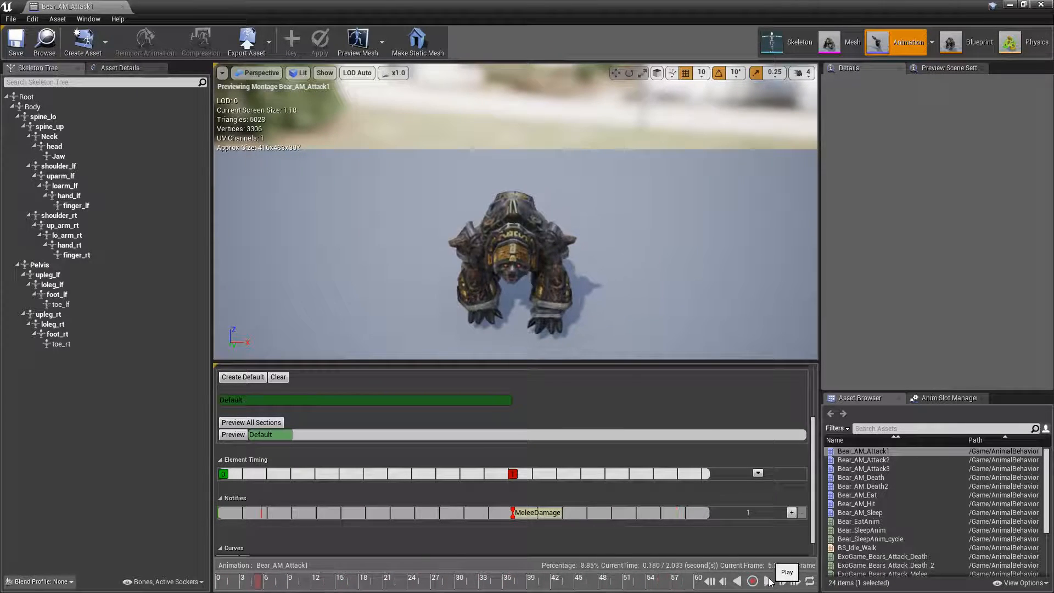
pyautogui.click(530, 515)
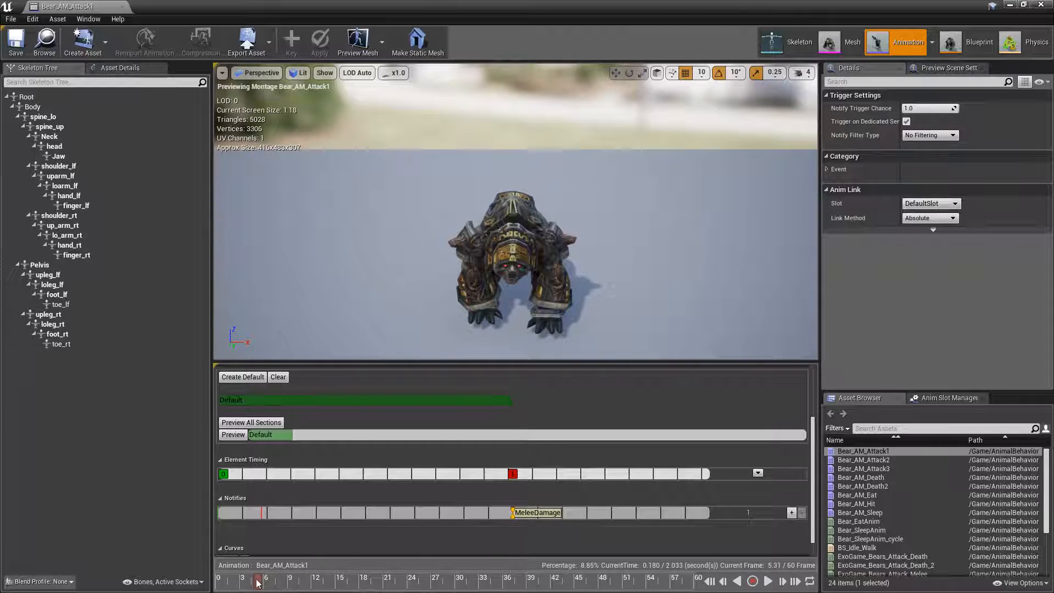
pyautogui.moveTo(257, 582); pyautogui.dragTo(504, 589)
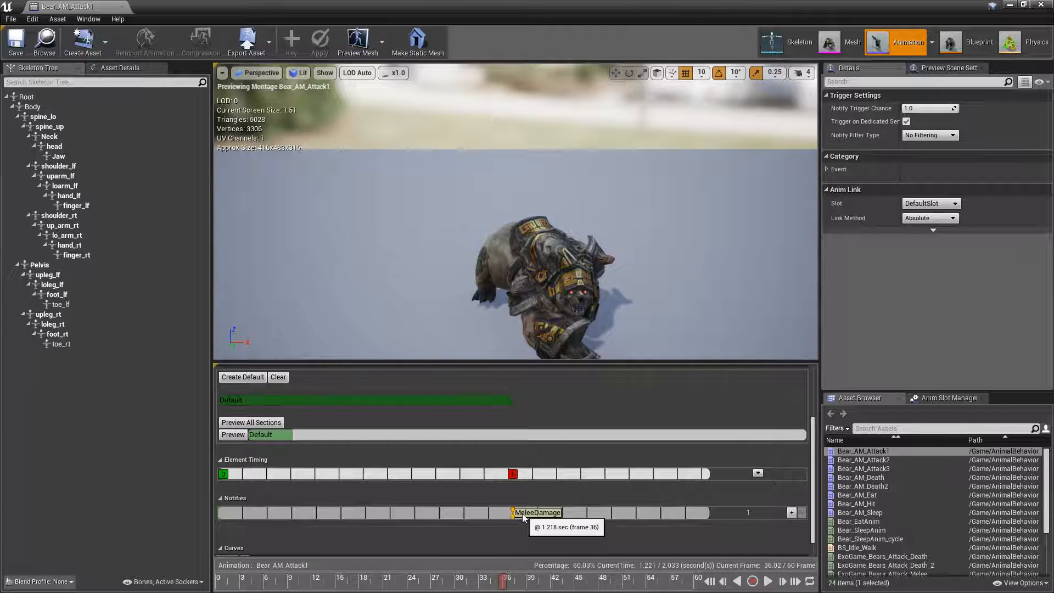
# - Restore the Bear_AM_Attack1 editor window and dock it alongside the other open asset editors
pyautogui.click(1027, 7)
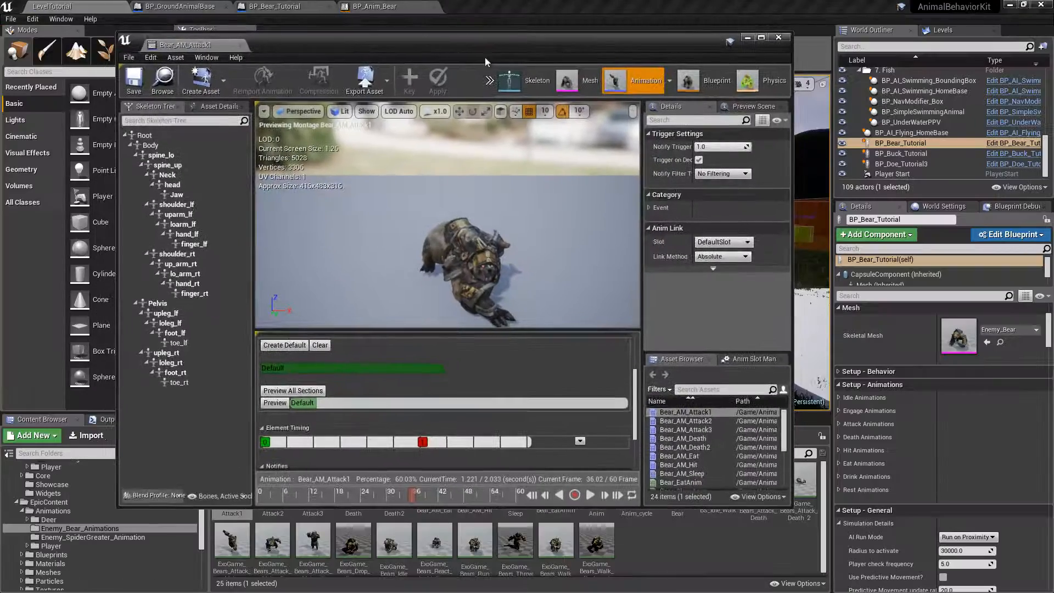
pyautogui.moveTo(218, 45); pyautogui.dragTo(497, 8)
# - In BP_Anim_Bear's Event Graph, examine the AnimNotify_MeleeDamage event chain through to its Fn Do Melee Damage call
pyautogui.click(417, 6)
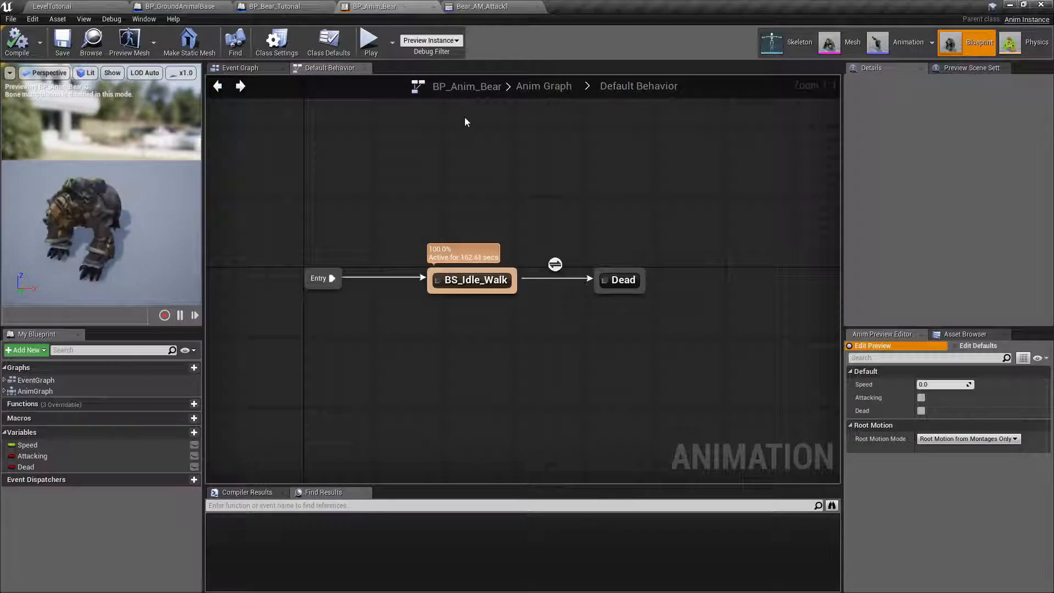
pyautogui.click(250, 68)
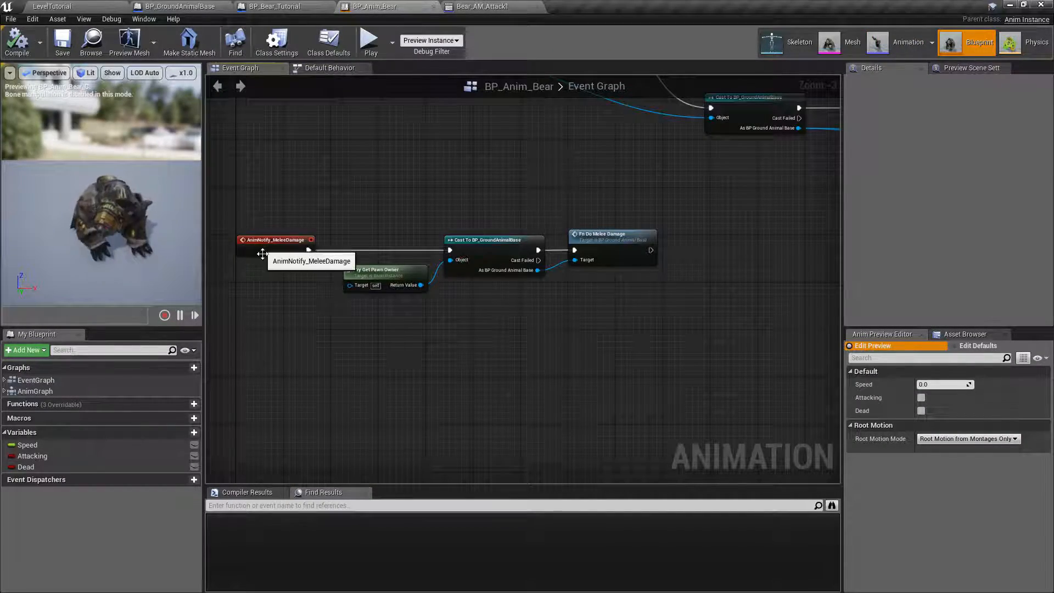
pyautogui.scroll(3, 265, 257)
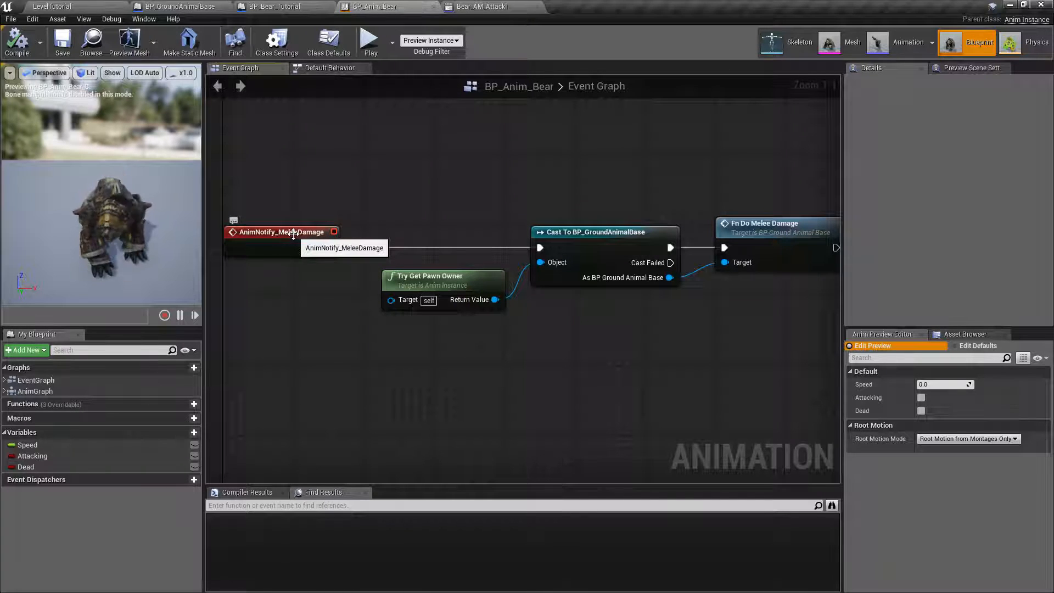
pyautogui.moveTo(396, 159); pyautogui.dragTo(317, 152, button='right')
pyautogui.click(717, 223)
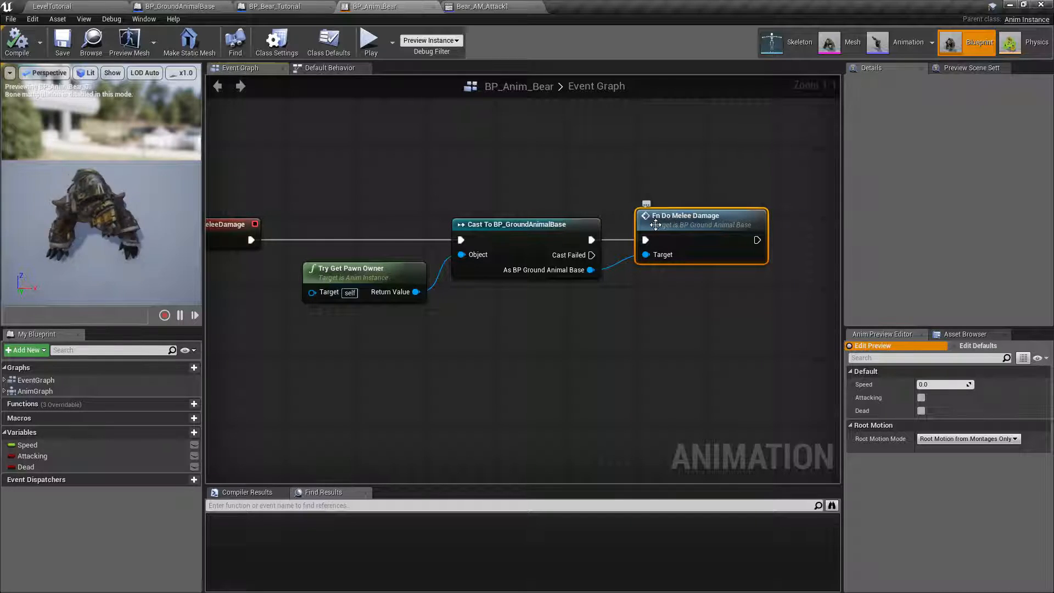
# - Return to Bear_AM_Attack1 and scrub the attack swing before and past the MeleeDamage notify
pyautogui.click(471, 5)
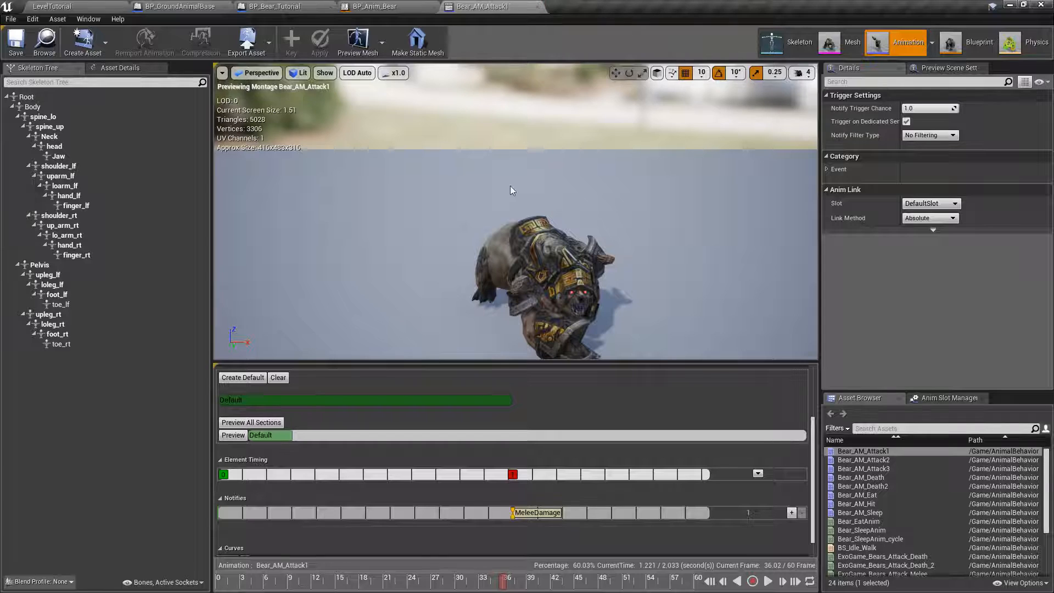
pyautogui.moveTo(503, 582); pyautogui.dragTo(425, 578)
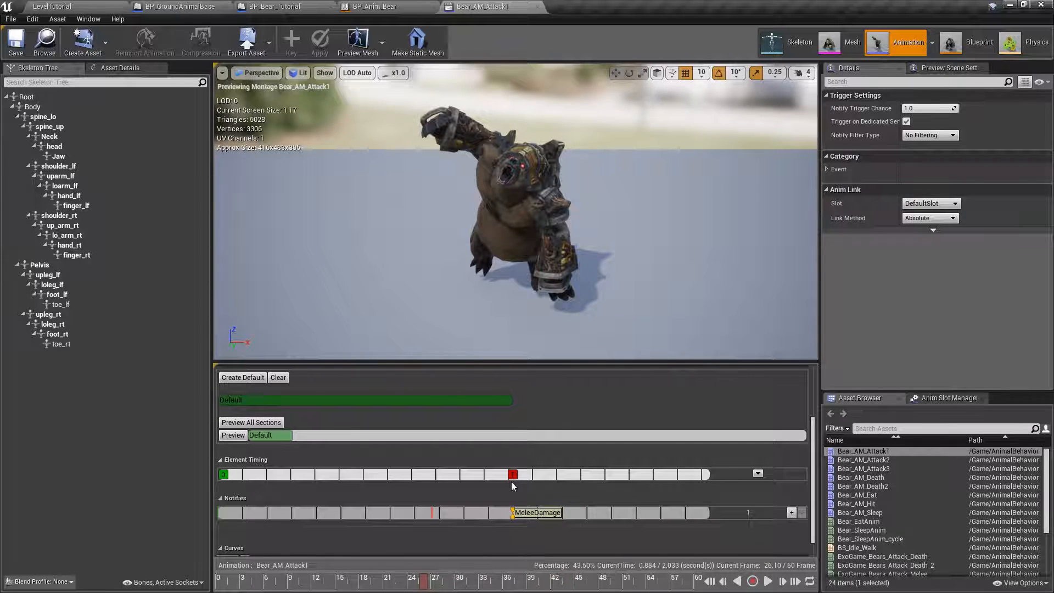
pyautogui.moveTo(424, 585); pyautogui.dragTo(483, 585)
pyautogui.moveTo(518, 583); pyautogui.dragTo(585, 583)
# - Compare the montage's MeleeDamage notify at about frame 38 with the AnimNotify_MeleeDamage event in BP_Anim_Bear, selecting that event node
pyautogui.click(376, 6)
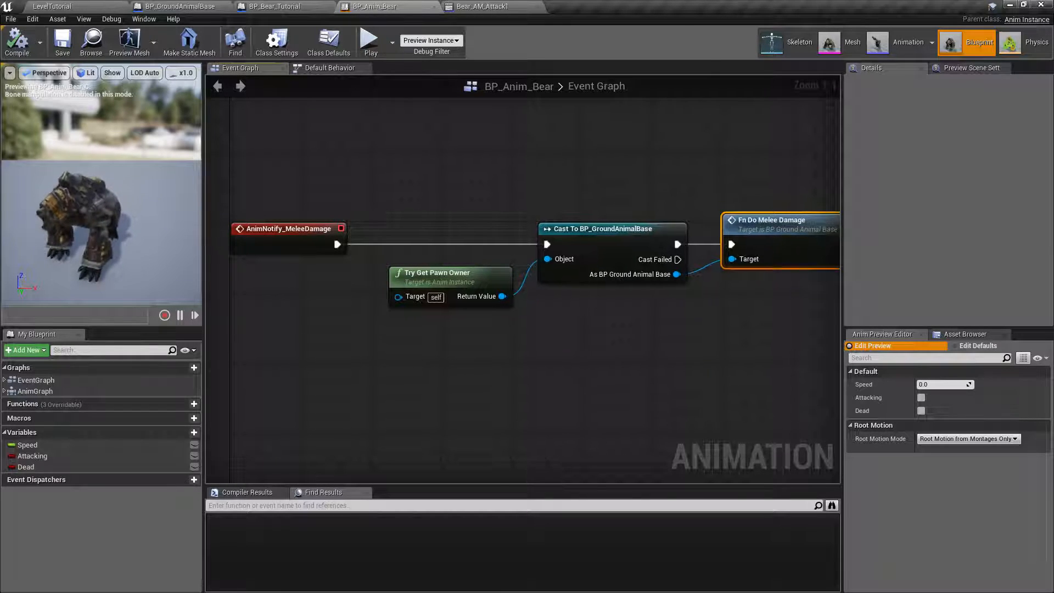
pyautogui.click(482, 6)
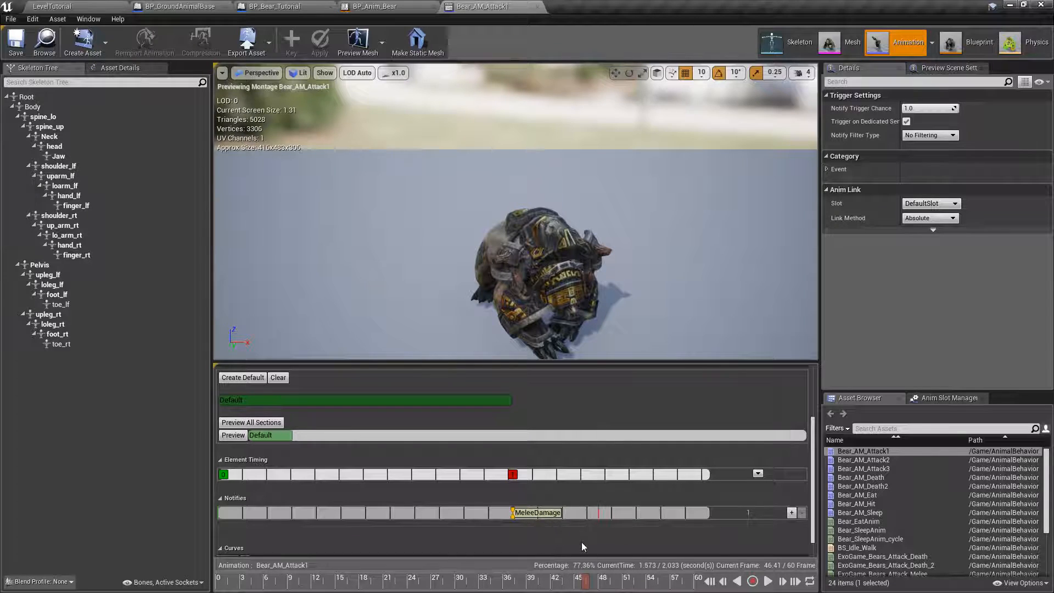
pyautogui.moveTo(587, 577); pyautogui.dragTo(519, 569)
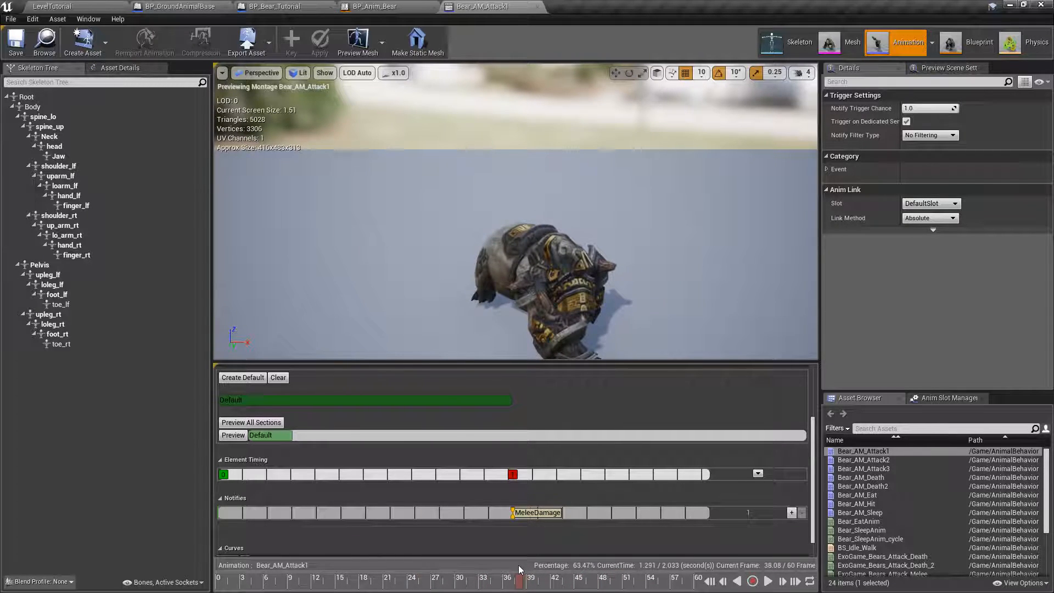
pyautogui.click(394, 7)
pyautogui.moveTo(267, 191); pyautogui.dragTo(330, 179, button='right')
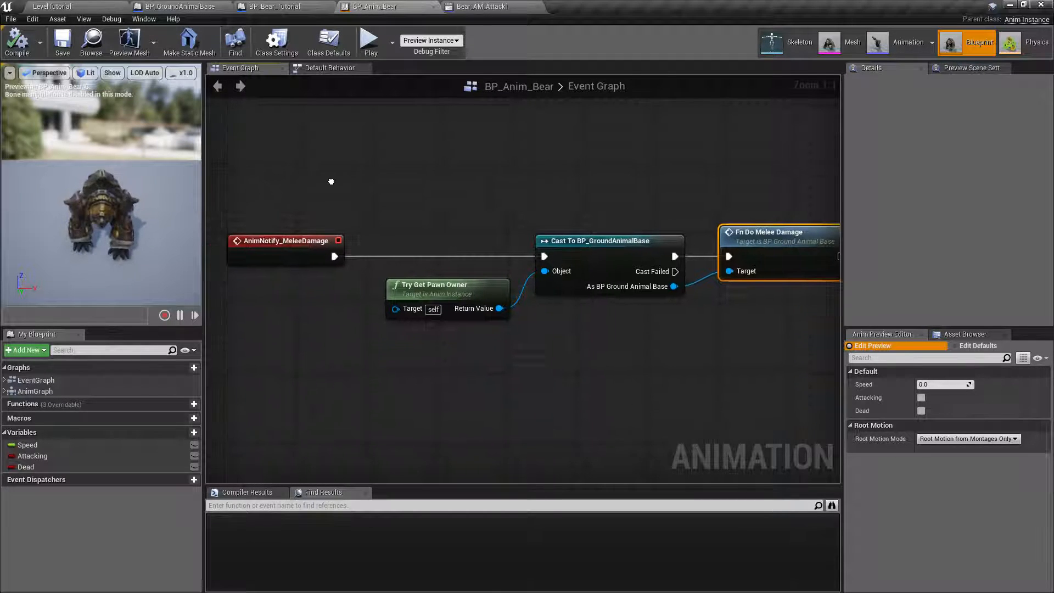
pyautogui.click(300, 244)
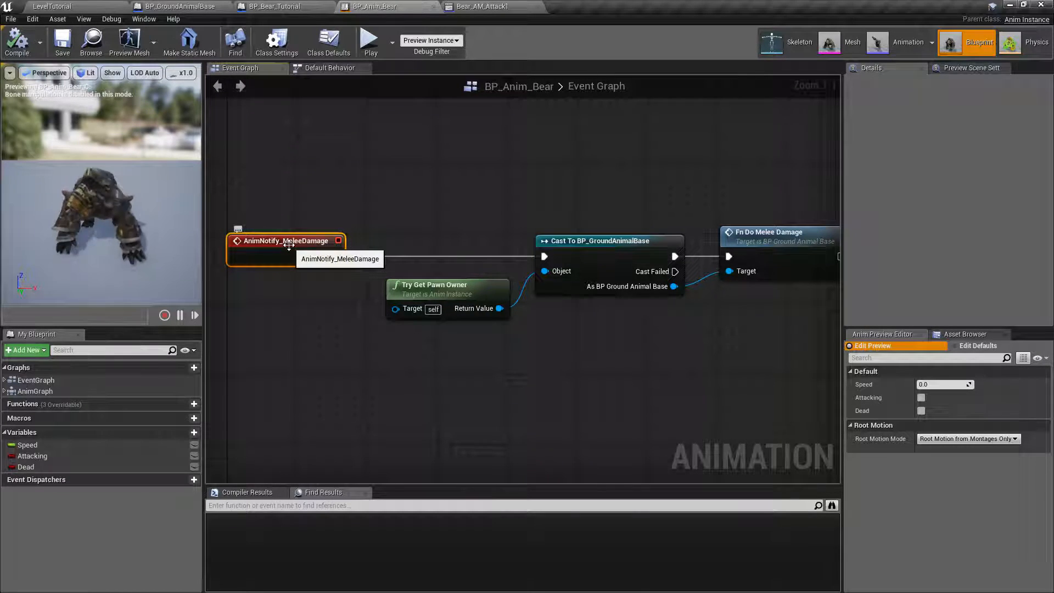
# - Close the Bear_AM_Attack1 montage editor and return to the LevelTutorial level
pyautogui.click(498, 6)
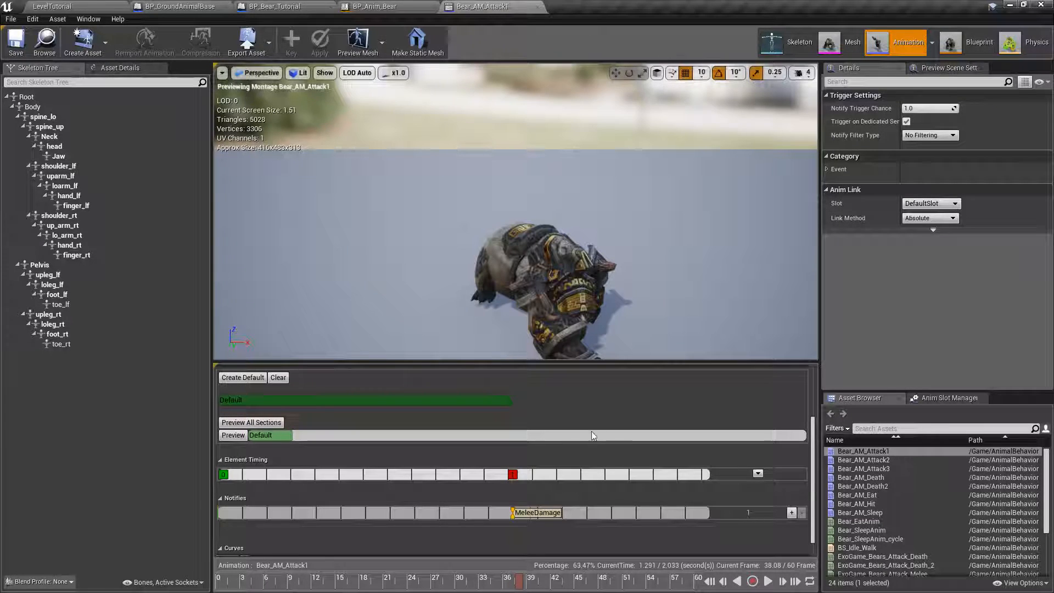
pyautogui.click(537, 7)
pyautogui.click(82, 8)
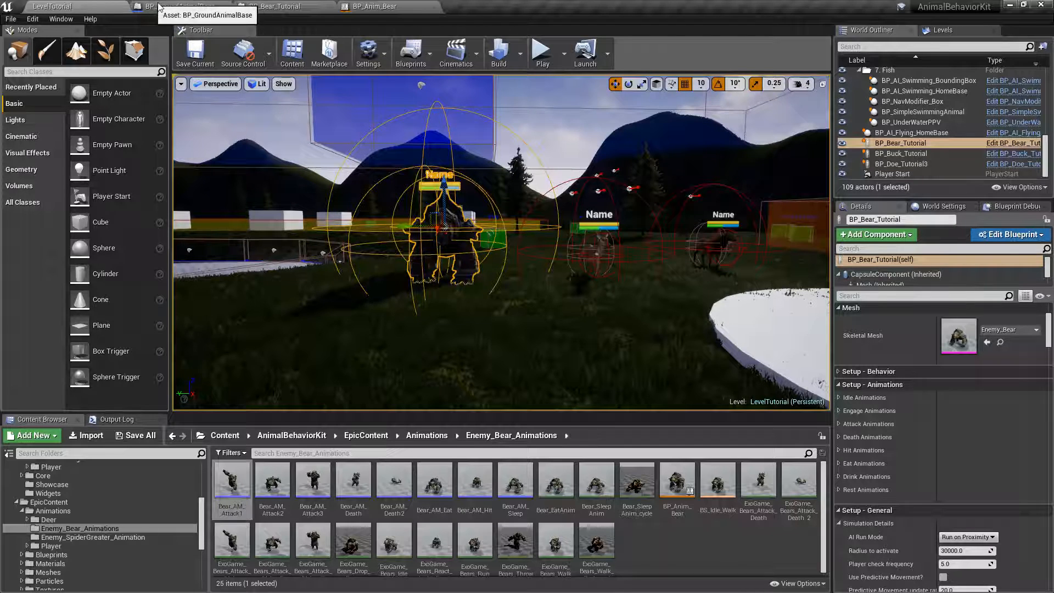
# - Open BP_GroundAnimalBase and examine the Custom Events and Overridable Events groups in its Event Graph, focusing on Animation Notifies
pyautogui.click(186, 8)
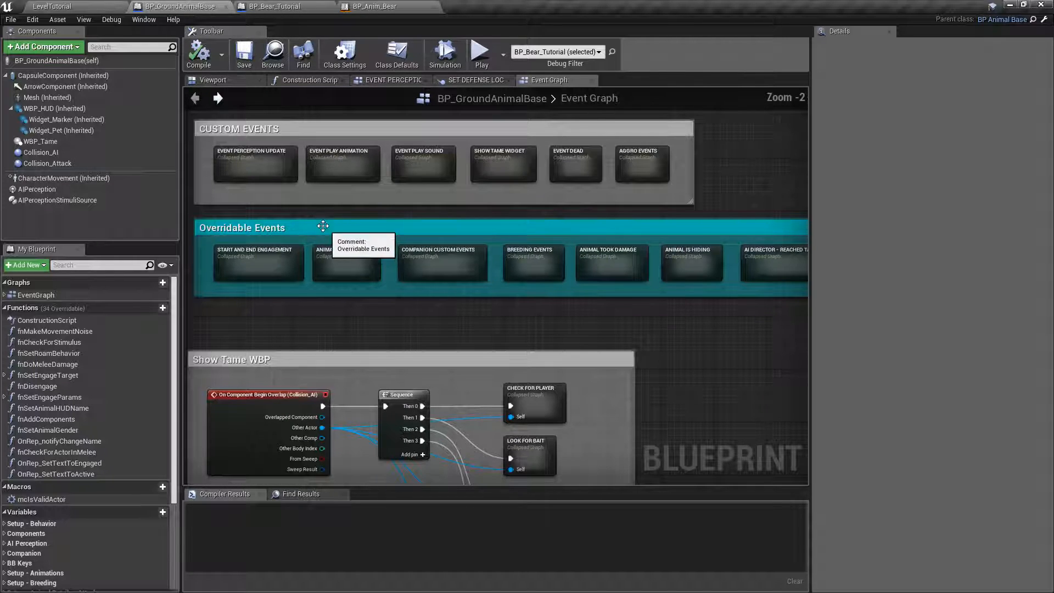
pyautogui.scroll(-1, 433, 228)
pyautogui.scroll(-4, 497, 300)
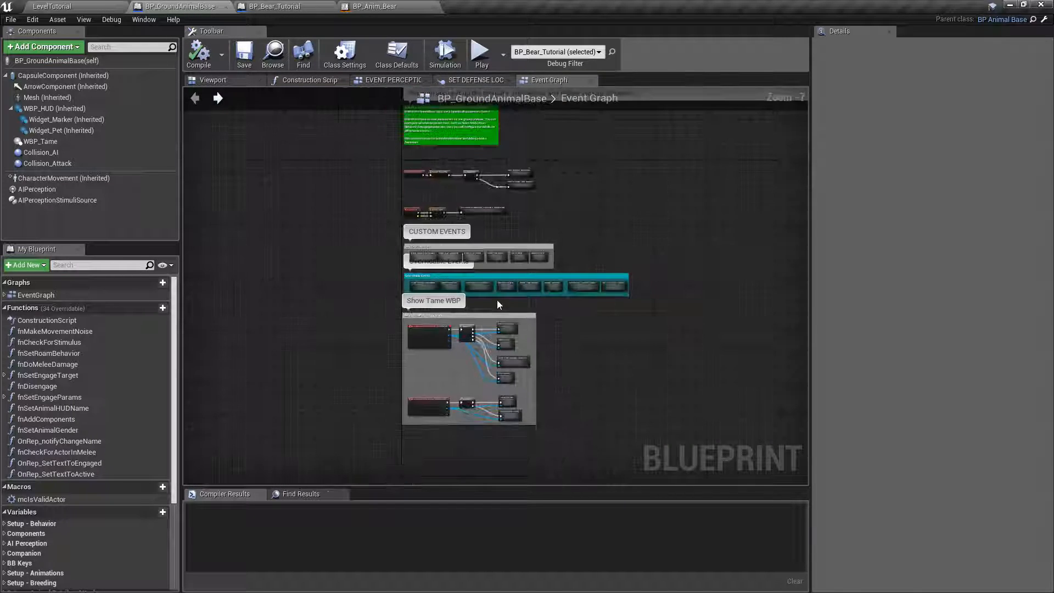
pyautogui.moveTo(377, 240); pyautogui.dragTo(228, 212, button='right')
pyautogui.scroll(7, 397, 234)
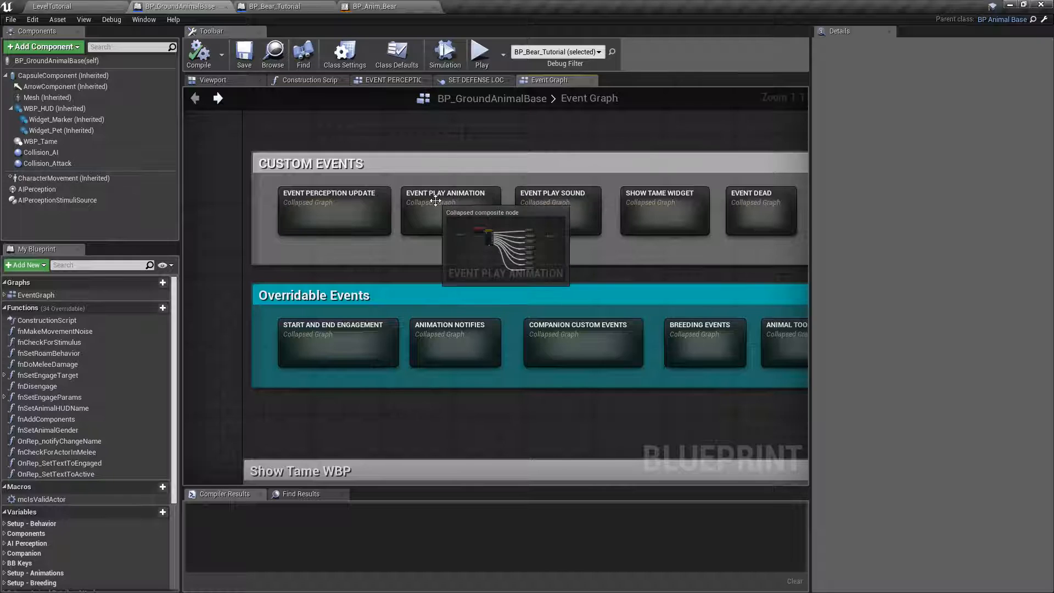
pyautogui.moveTo(450, 203)
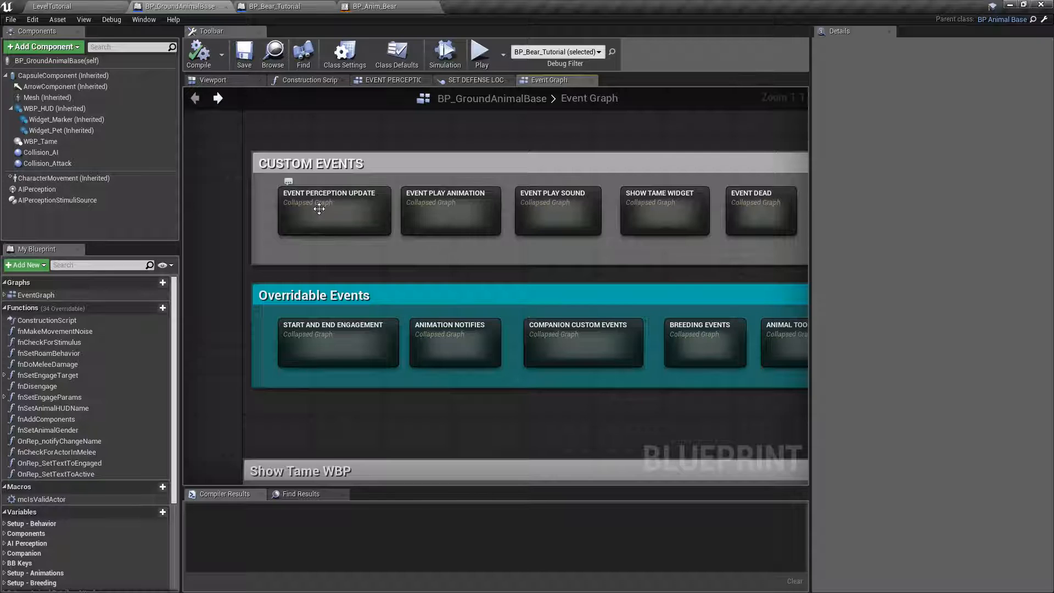
pyautogui.moveTo(561, 206); pyautogui.dragTo(441, 211, button='right')
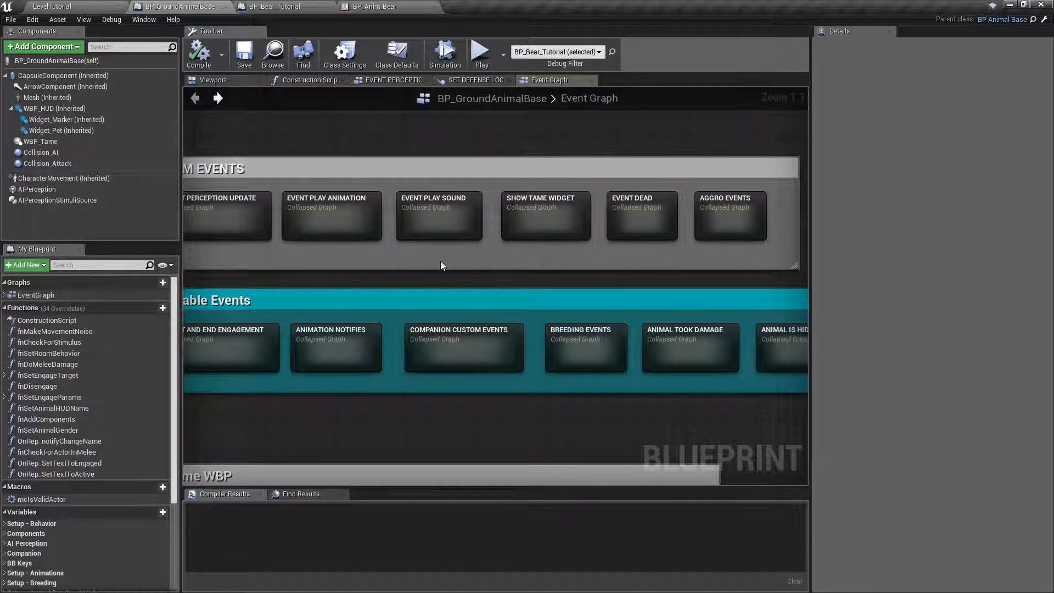
pyautogui.scroll(-3, 417, 284)
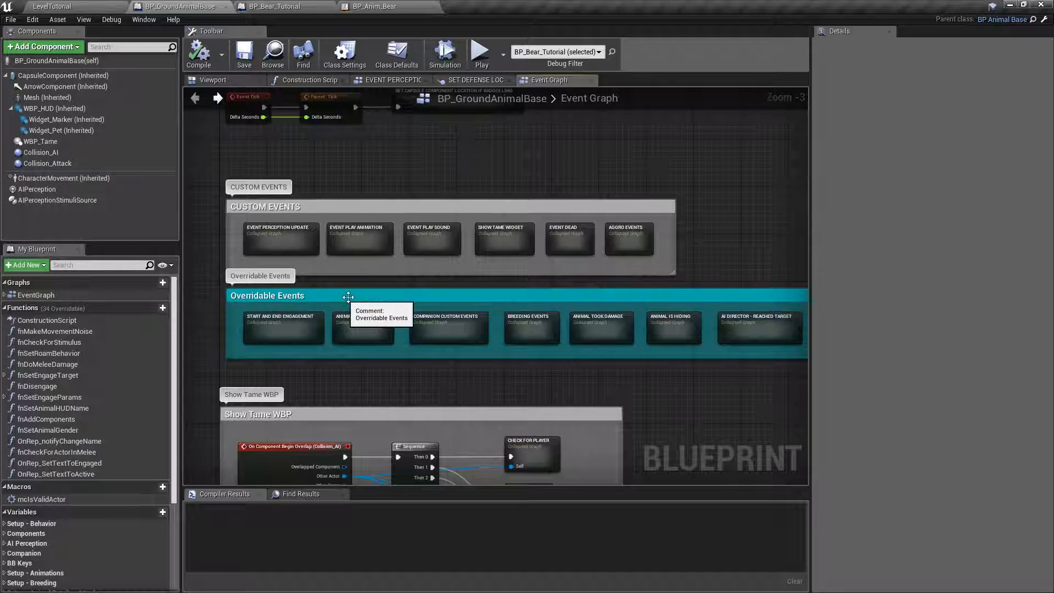
pyautogui.moveTo(329, 203); pyautogui.dragTo(311, 133, button='right')
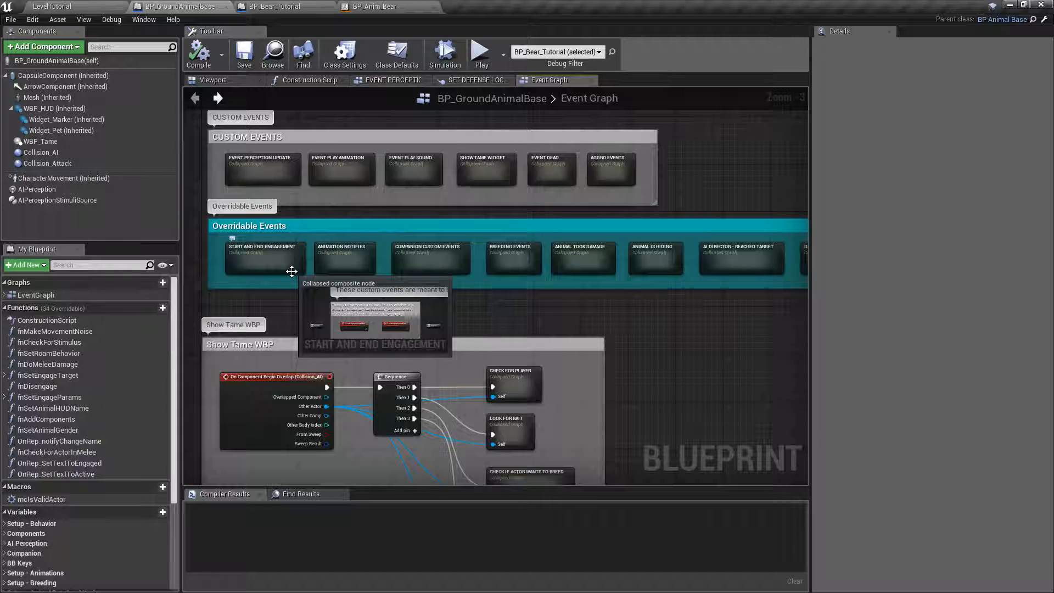
pyautogui.scroll(3, 307, 271)
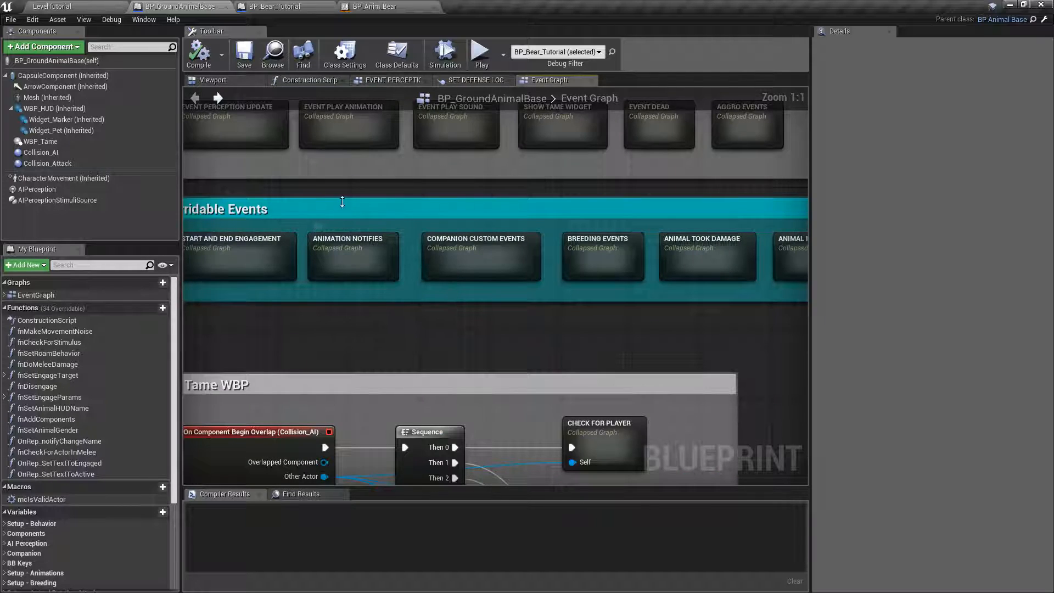
# - Open the Animation Notifies collapsed graph in BP_GroundAnimalBase and examine the start and end events from Idle Notifies through Rest Notifies
pyautogui.moveTo(342, 202); pyautogui.dragTo(443, 186, button='right')
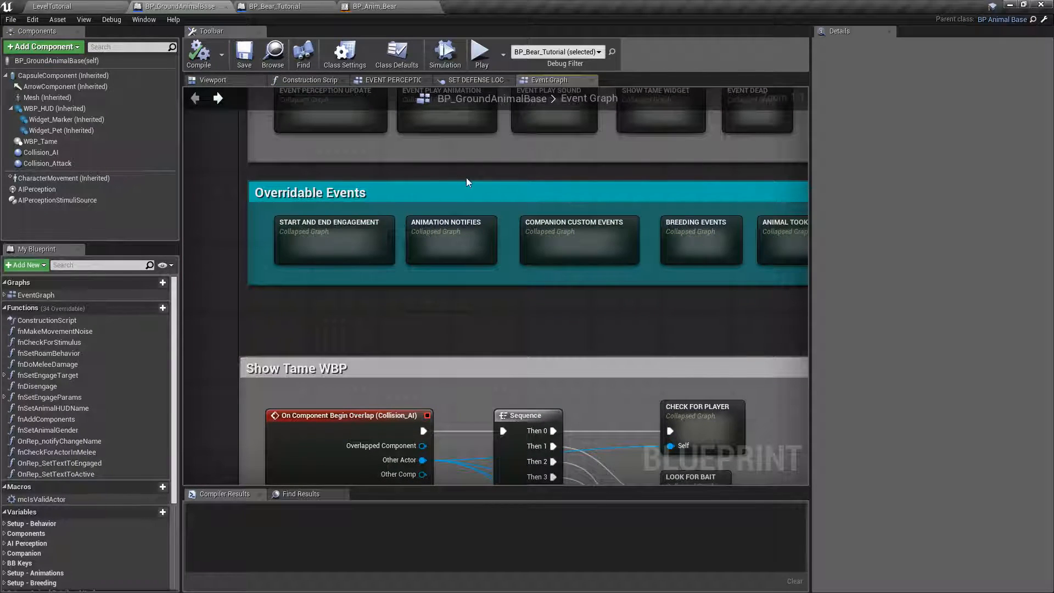
pyautogui.doubleClick(453, 230)
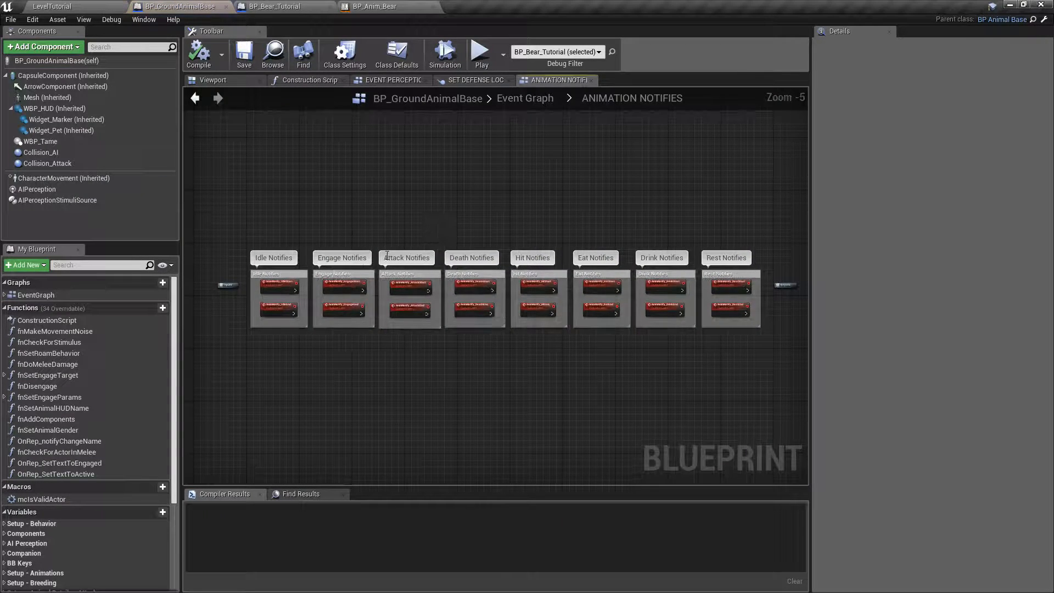
pyautogui.scroll(4, 352, 162)
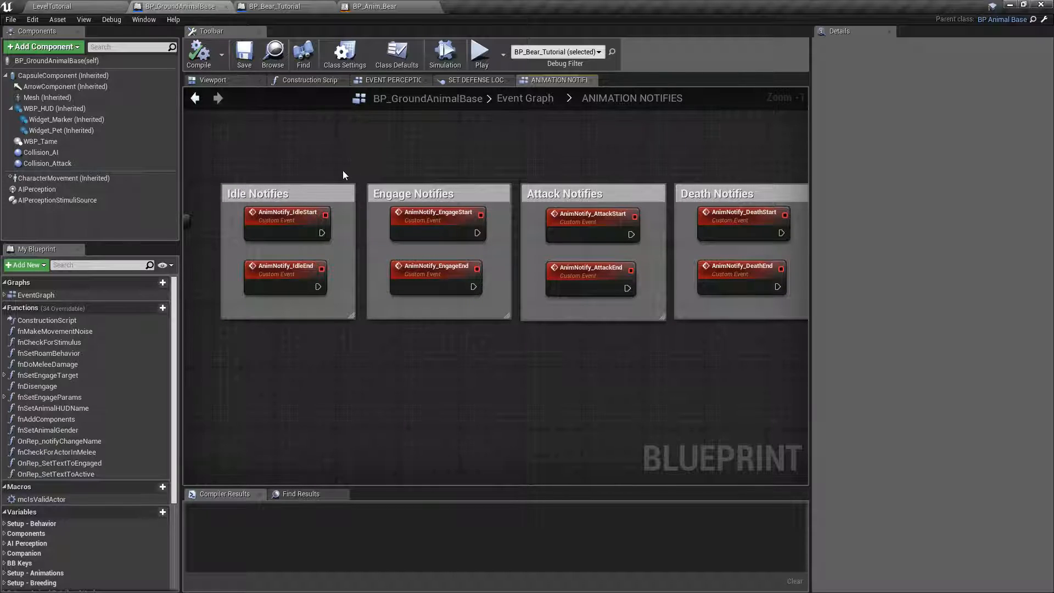
pyautogui.moveTo(567, 173); pyautogui.dragTo(430, 143, button='right')
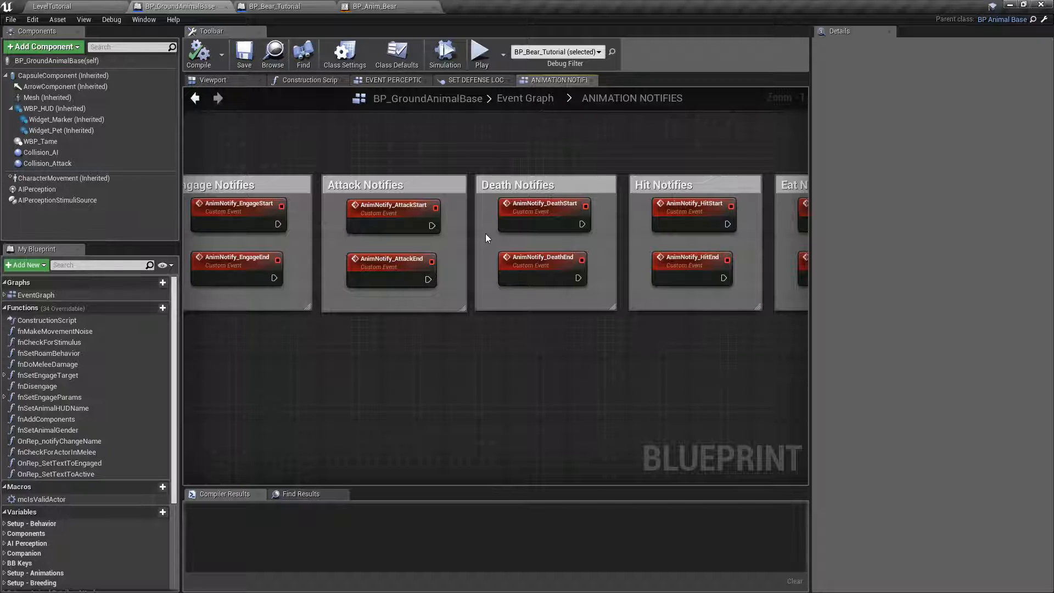
pyautogui.scroll(1, 474, 255)
pyautogui.scroll(-4, 450, 235)
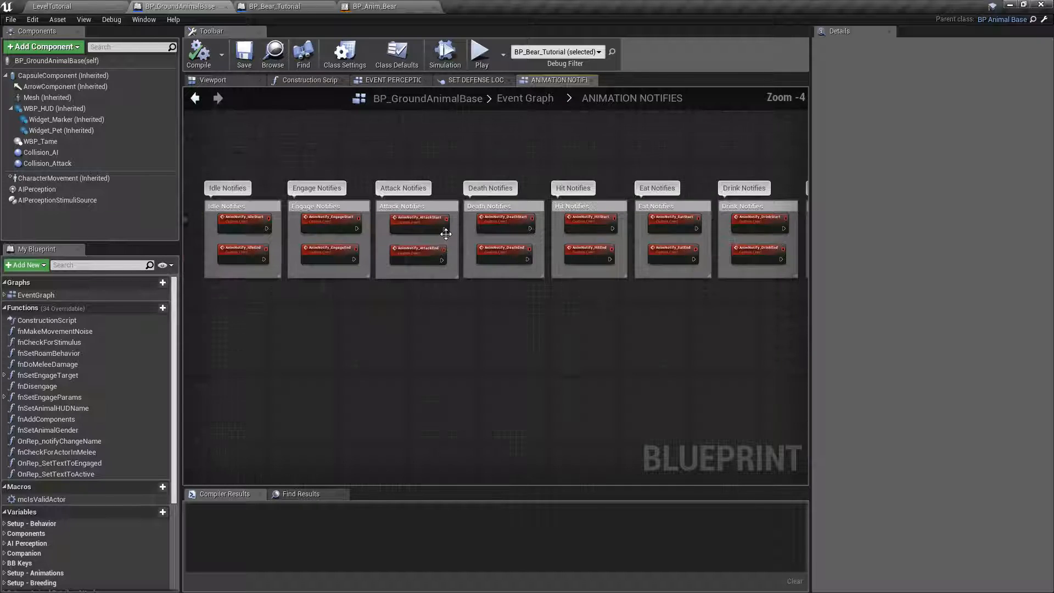
pyautogui.moveTo(431, 178); pyautogui.dragTo(345, 171, button='right')
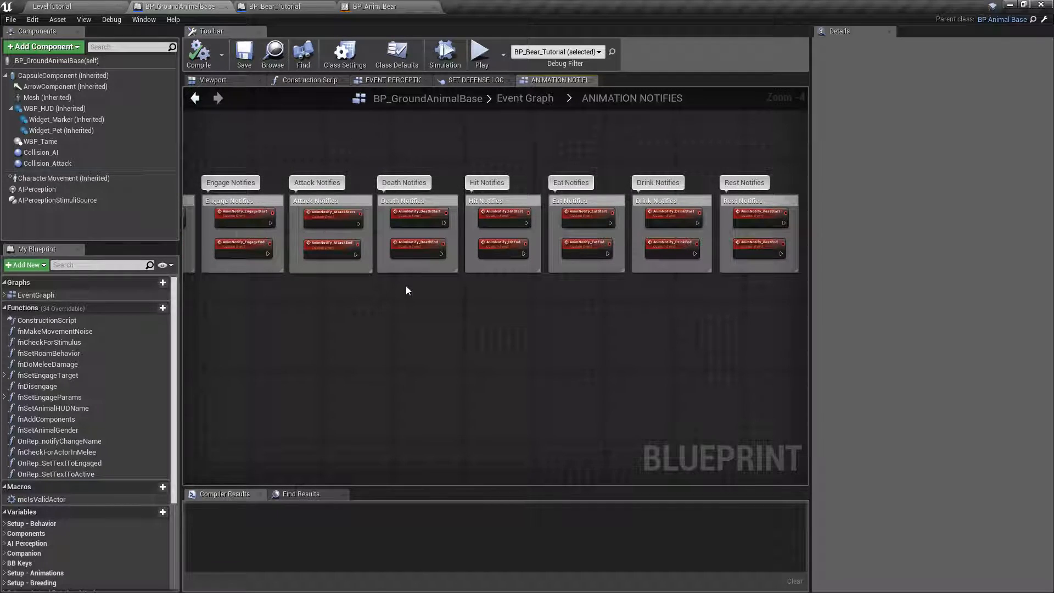
pyautogui.moveTo(559, 157); pyautogui.dragTo(539, 134, button='right')
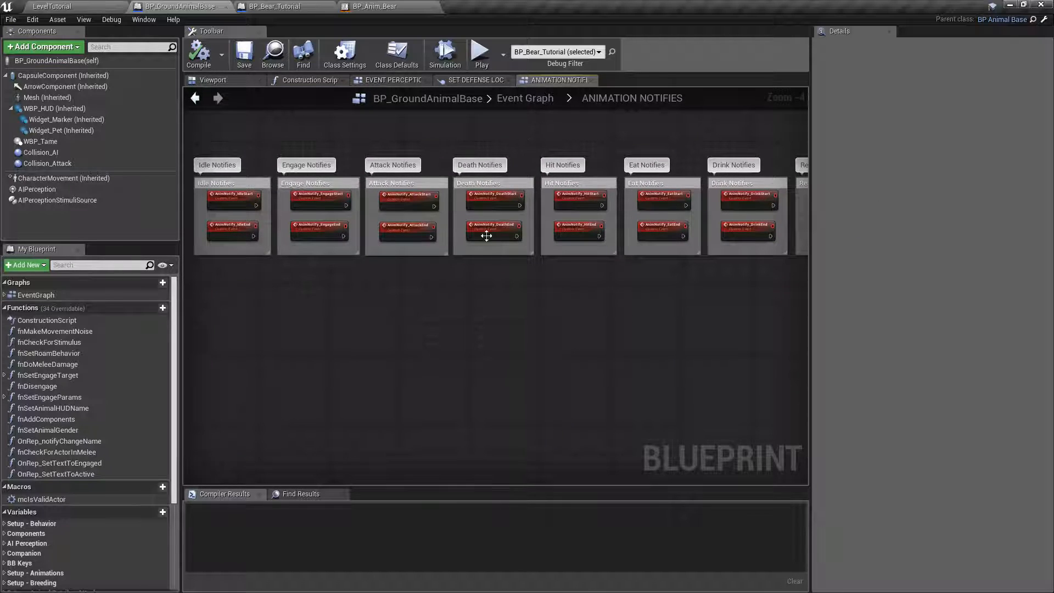
pyautogui.scroll(2, 516, 201)
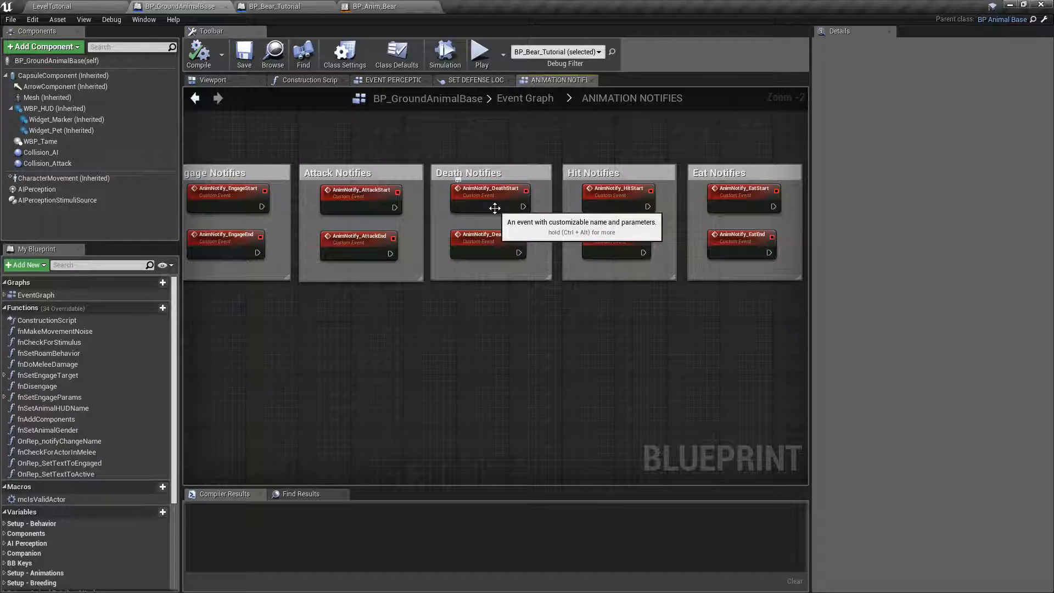
pyautogui.moveTo(350, 146); pyautogui.dragTo(433, 161, button='right')
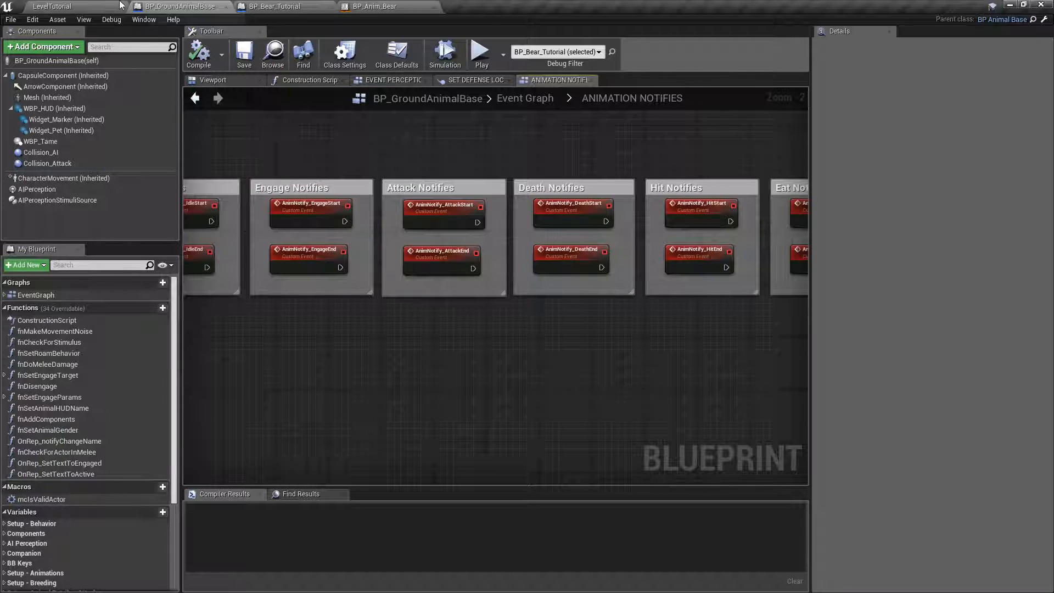
# - Open BP_Bear_Tutorial's Event Graph and review its list of overridable functions, including the Anim Notify start and end events
pyautogui.click(270, 6)
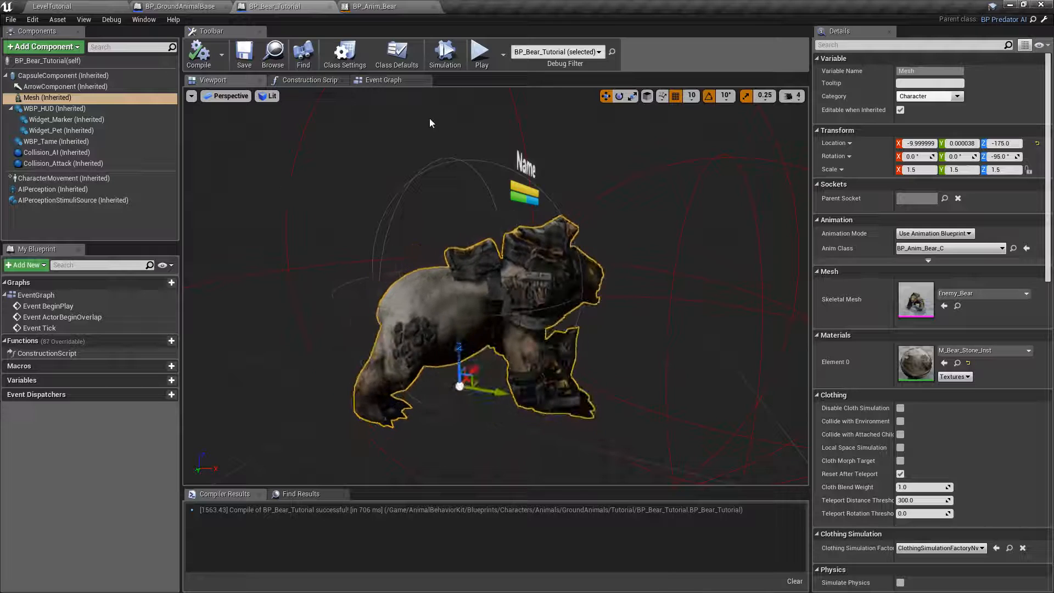
pyautogui.click(400, 79)
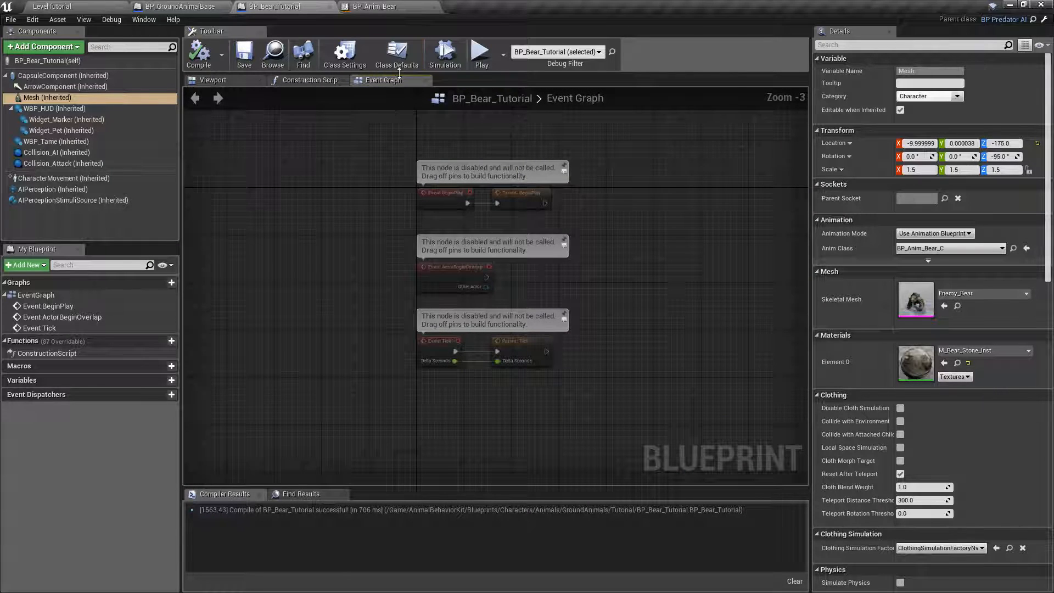
pyautogui.moveTo(376, 255); pyautogui.dragTo(363, 194, button='right')
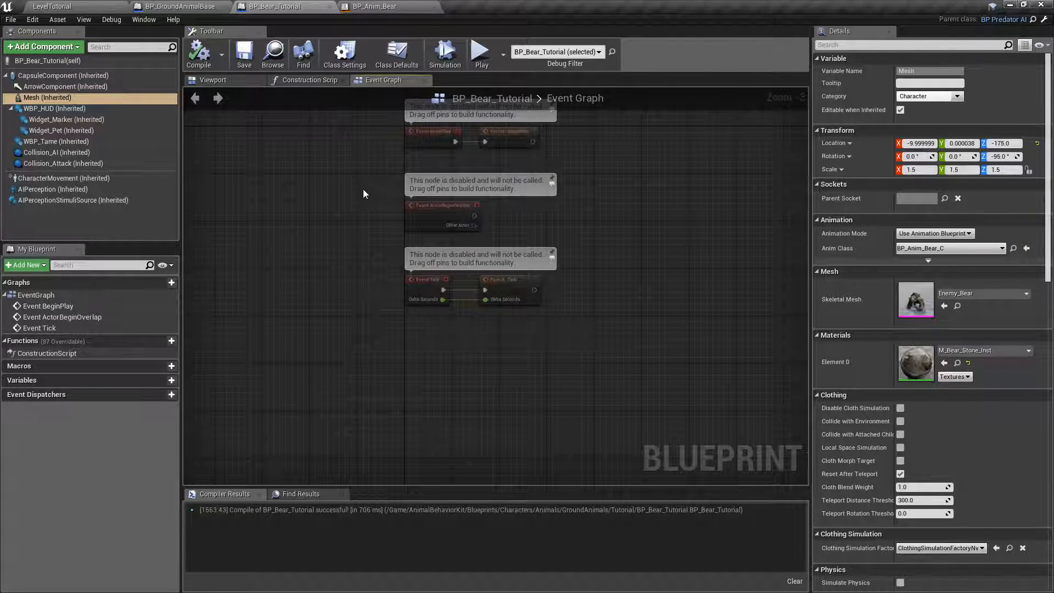
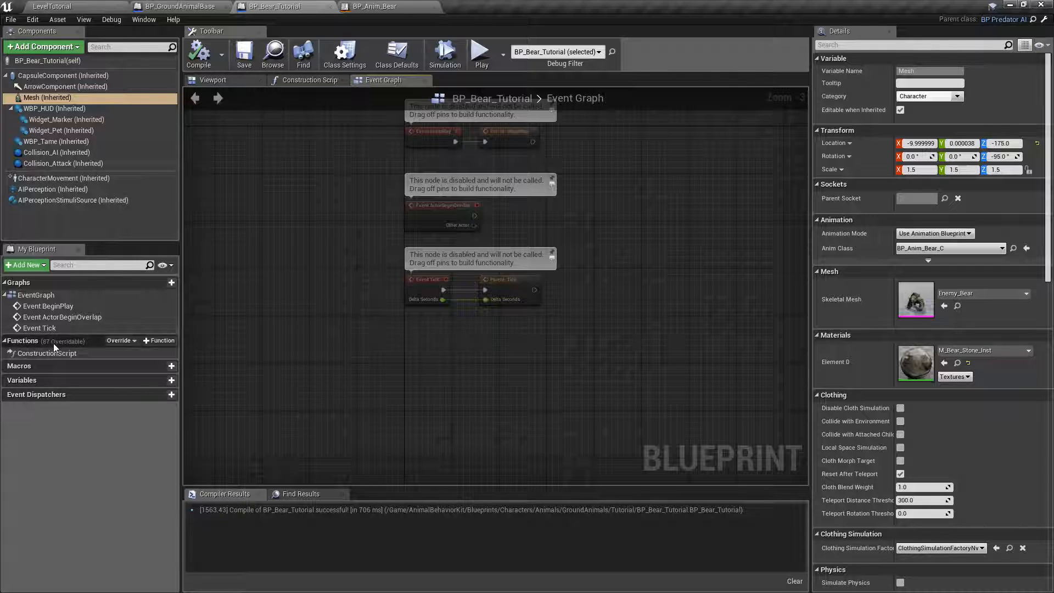
pyautogui.click(133, 341)
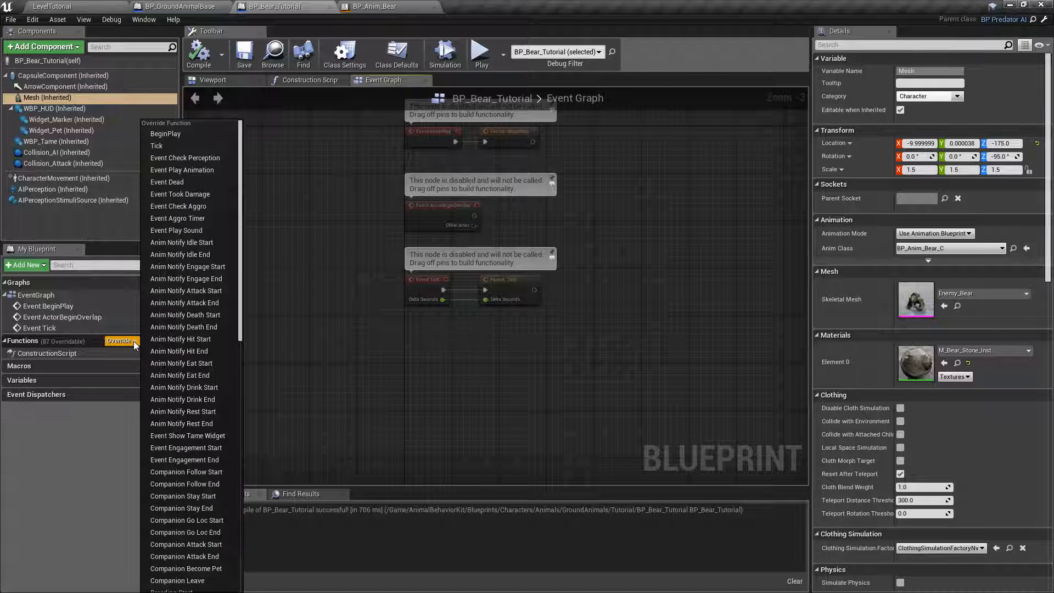
pyautogui.moveTo(241, 152)
pyautogui.mouseDown()
pyautogui.moveTo(240, 345)
pyautogui.moveTo(241, 139)
pyautogui.mouseUp()
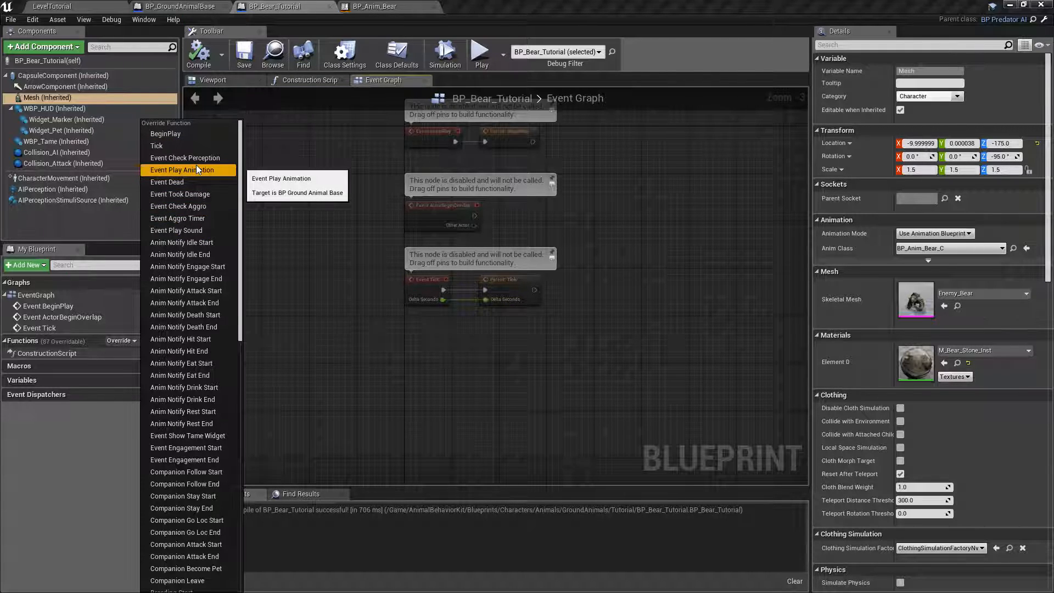
pyautogui.scroll(-2, 220, 164)
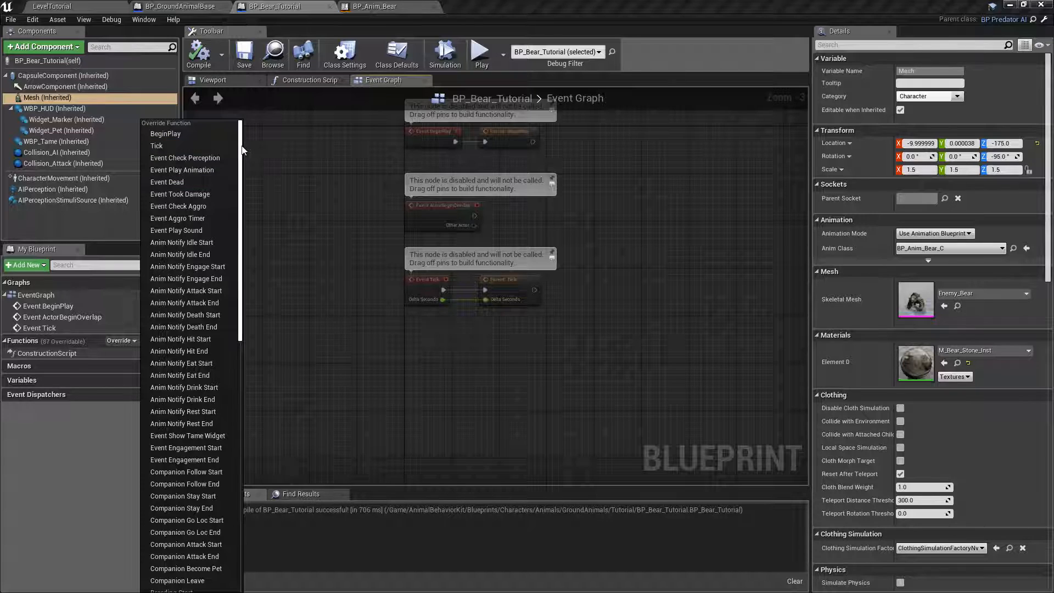
pyautogui.moveTo(243, 162)
pyautogui.mouseDown()
pyautogui.moveTo(248, 287)
pyautogui.moveTo(240, 147)
pyautogui.mouseUp()
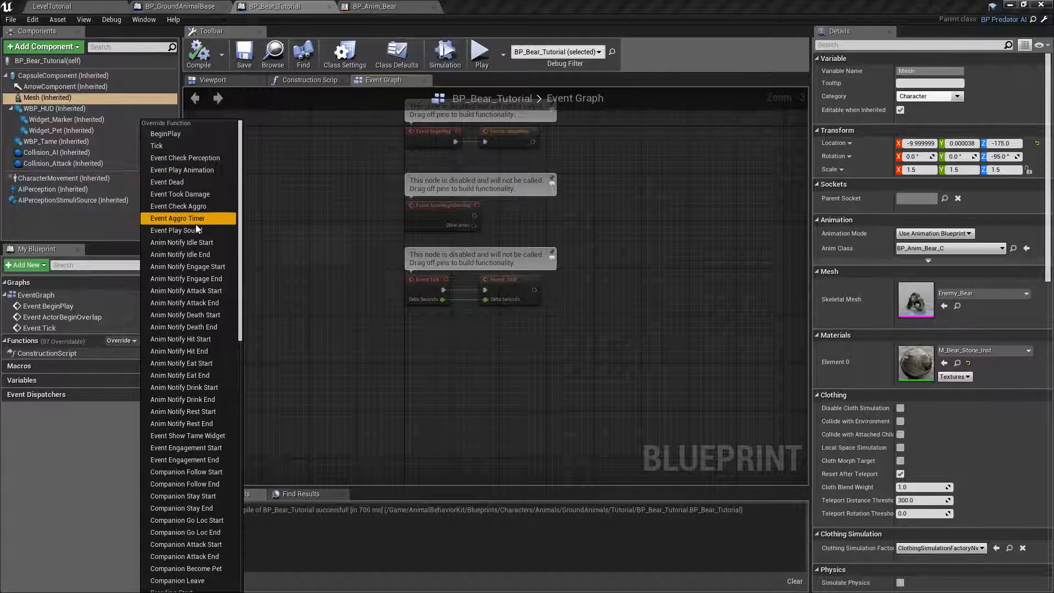
# - Return to BP_GroundAnimalBase's Overridable Events group and reopen Animation Notifies to examine the AnimNotify_AttackStart and AnimNotify_AttackEnd events
pyautogui.click(171, 6)
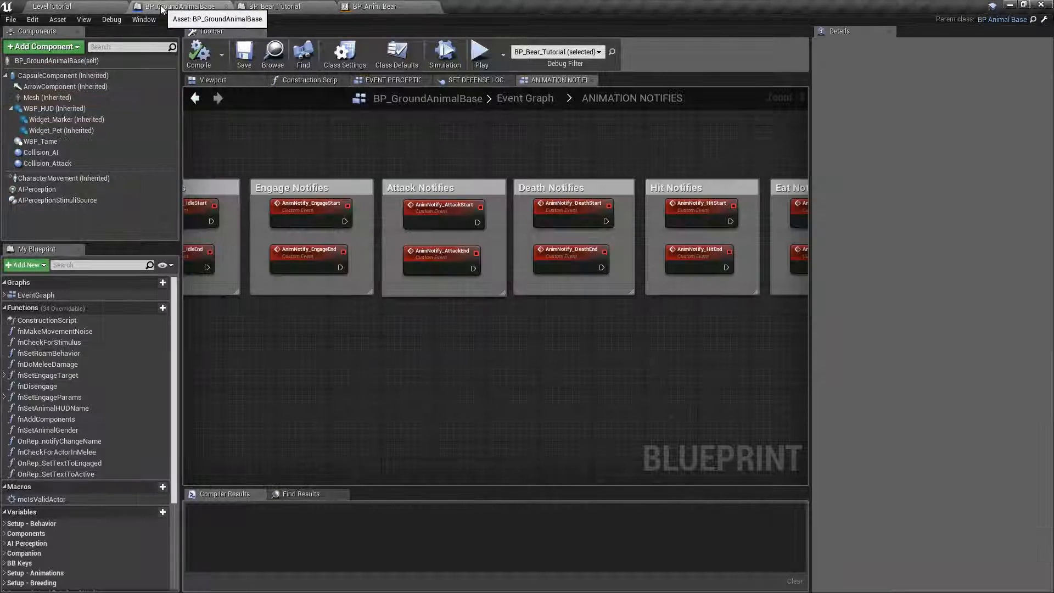
pyautogui.click(195, 97)
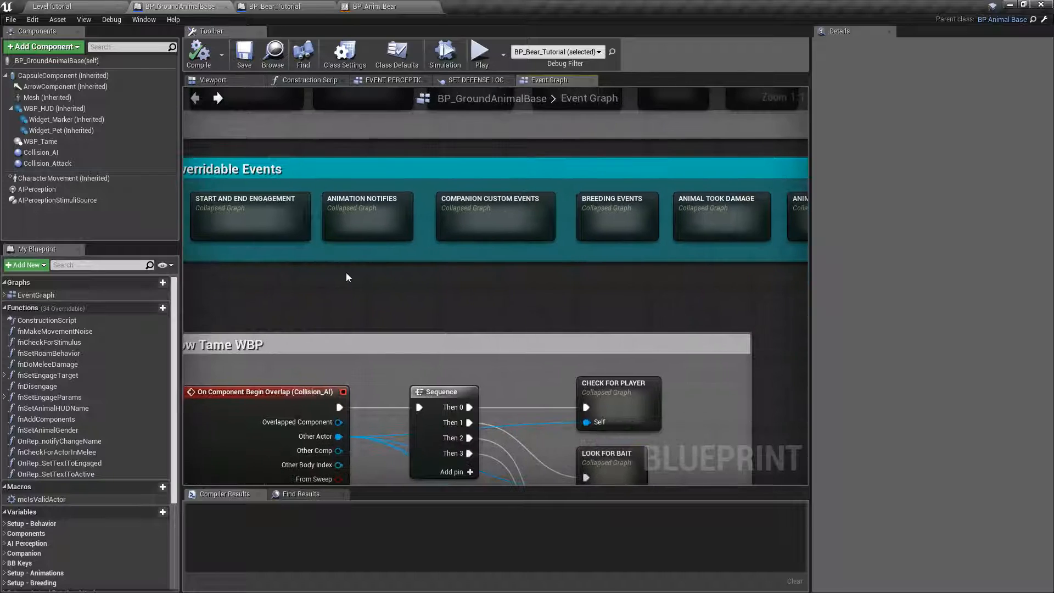
pyautogui.scroll(-2, 285, 256)
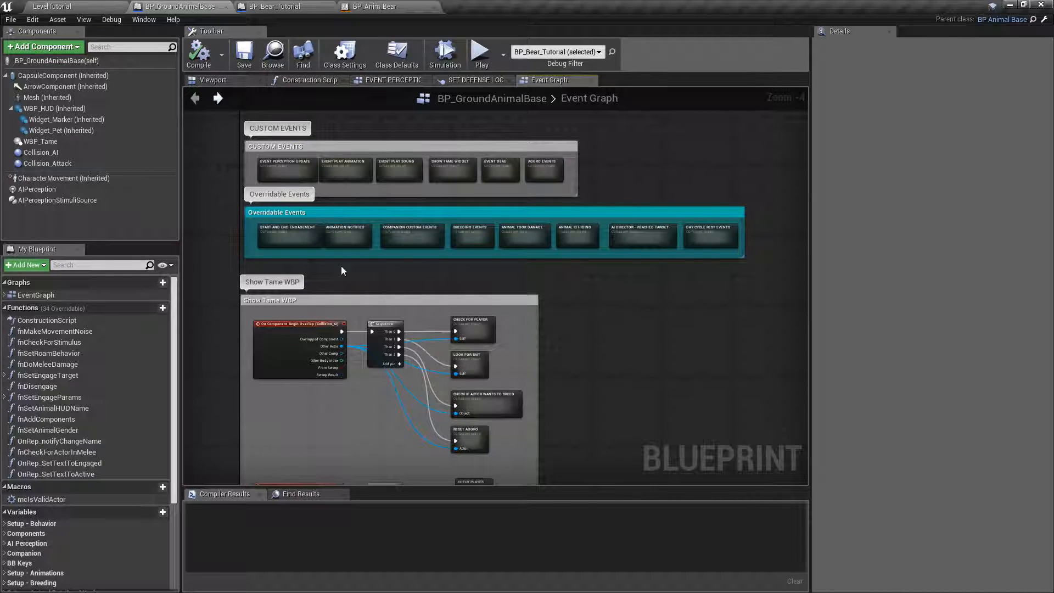
pyautogui.scroll(4, 308, 254)
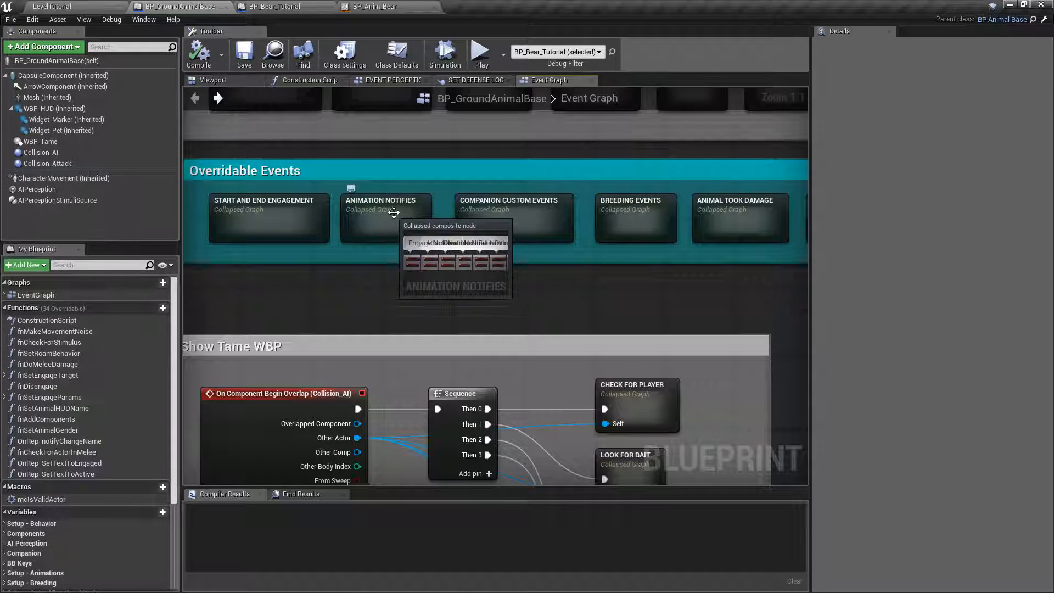
pyautogui.doubleClick(392, 206)
pyautogui.scroll(5, 415, 235)
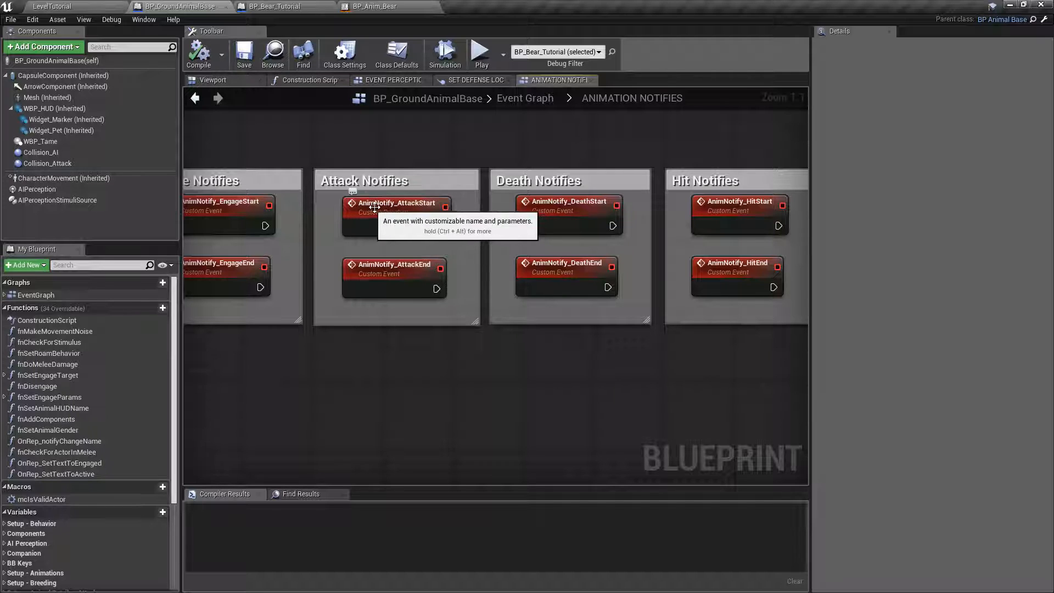
# - Override the Anim Notify Attack Start and Anim Notify Attack End functions in BP_Bear_Tutorial, adding both events to its Event Graph
pyautogui.click(274, 6)
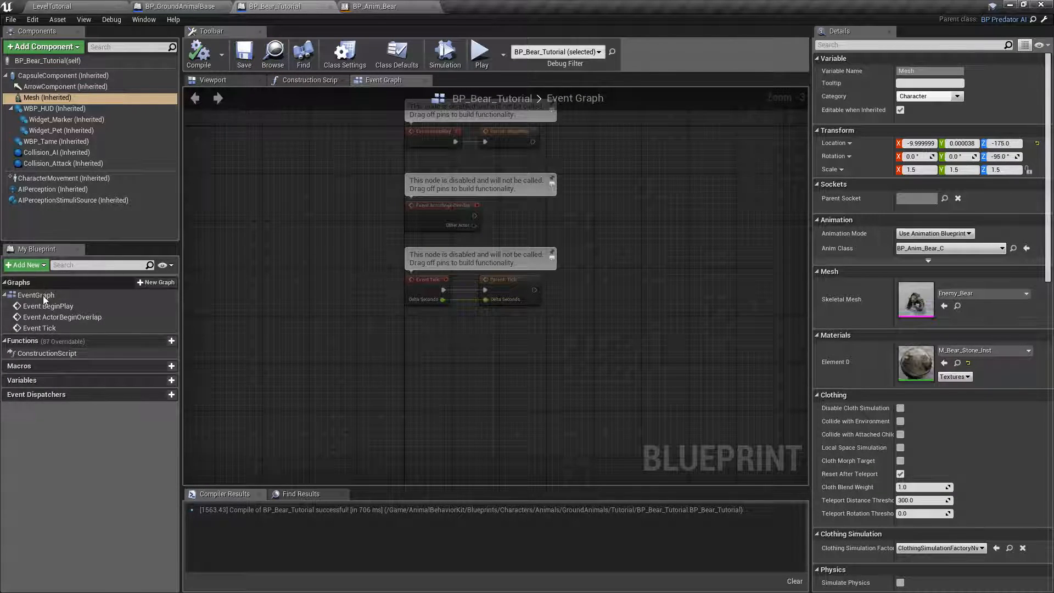
pyautogui.click(130, 341)
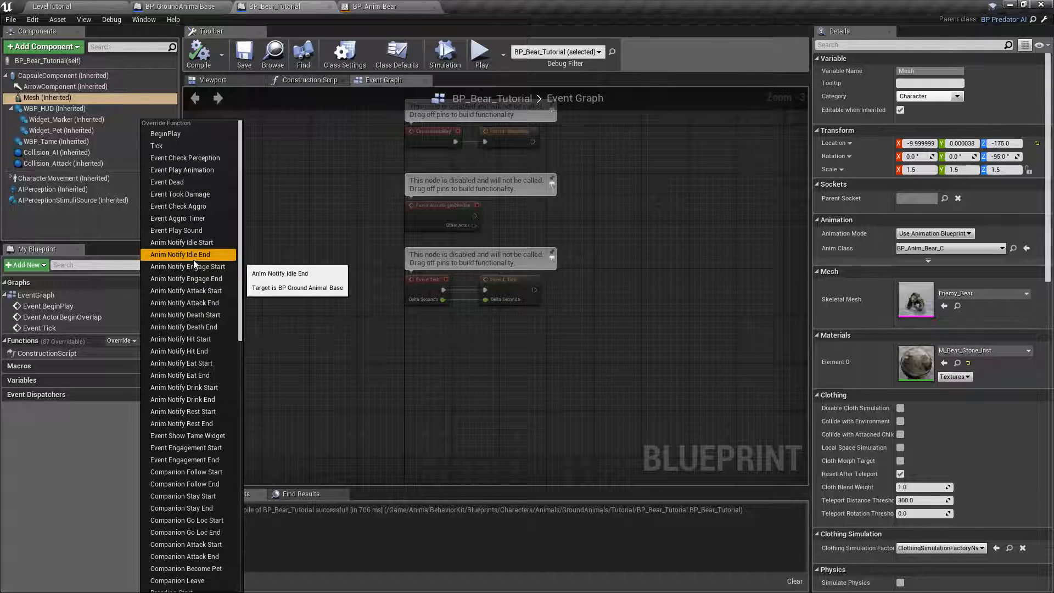
pyautogui.click(198, 291)
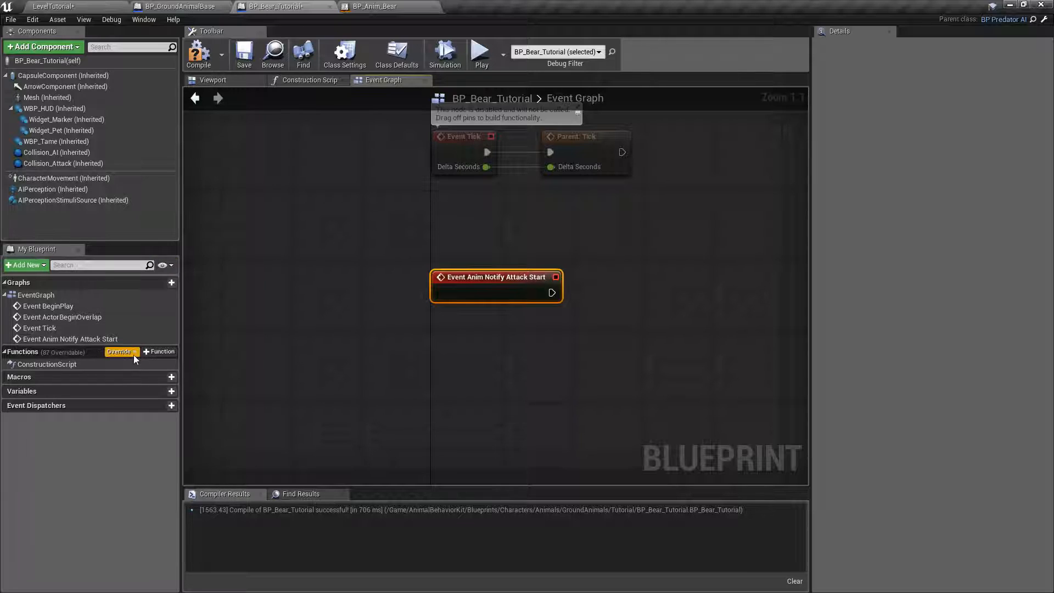
pyautogui.click(133, 353)
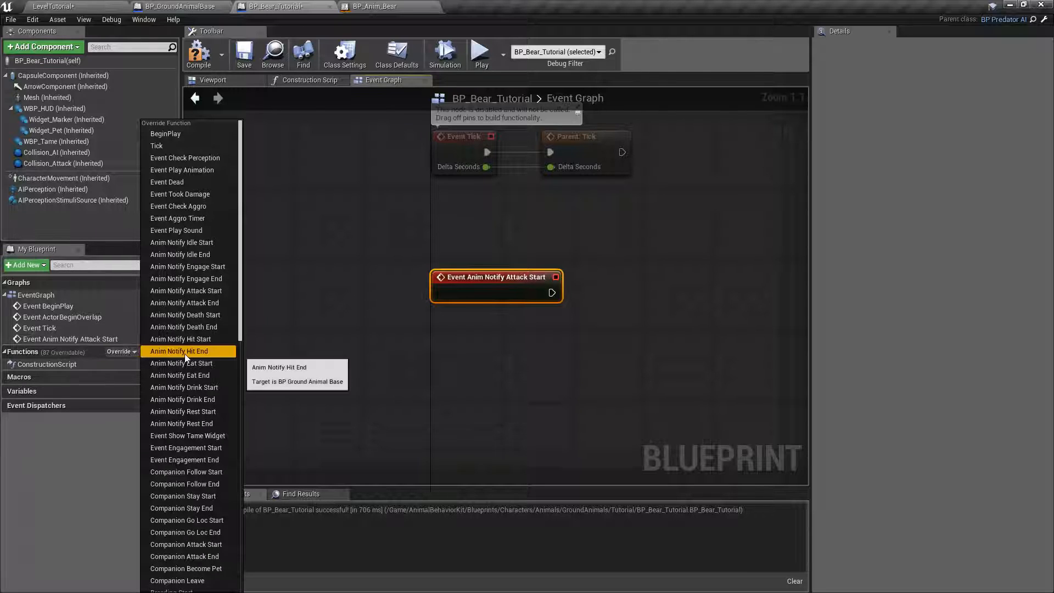
pyautogui.click(219, 302)
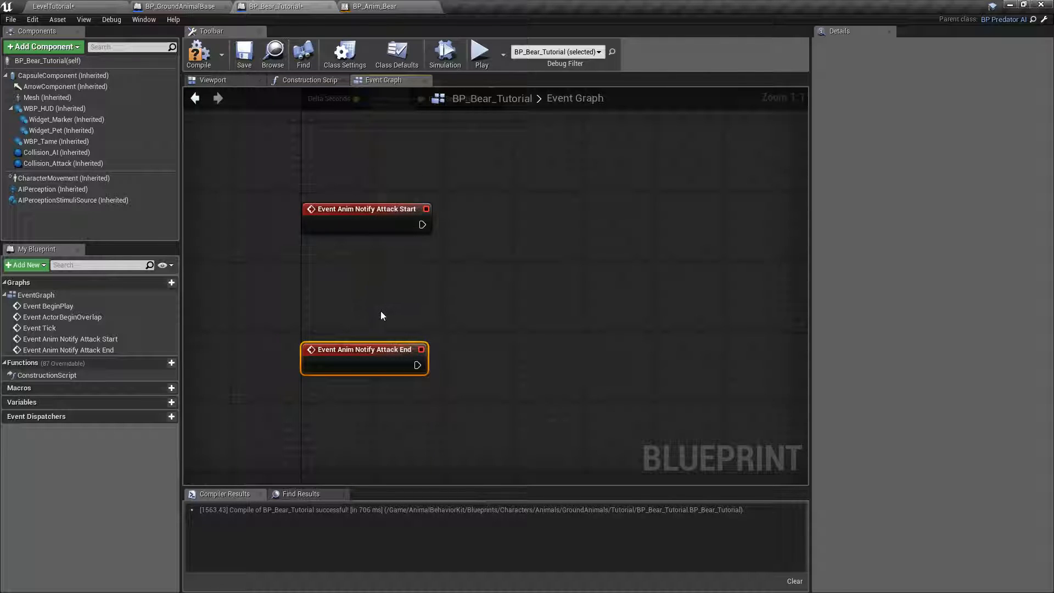
# - Select the Attack Notifies group in BP_GroundAnimalBase for comparison, and compile and save BP_Bear_Tutorial
pyautogui.click(179, 6)
pyautogui.moveTo(345, 129); pyautogui.dragTo(414, 331)
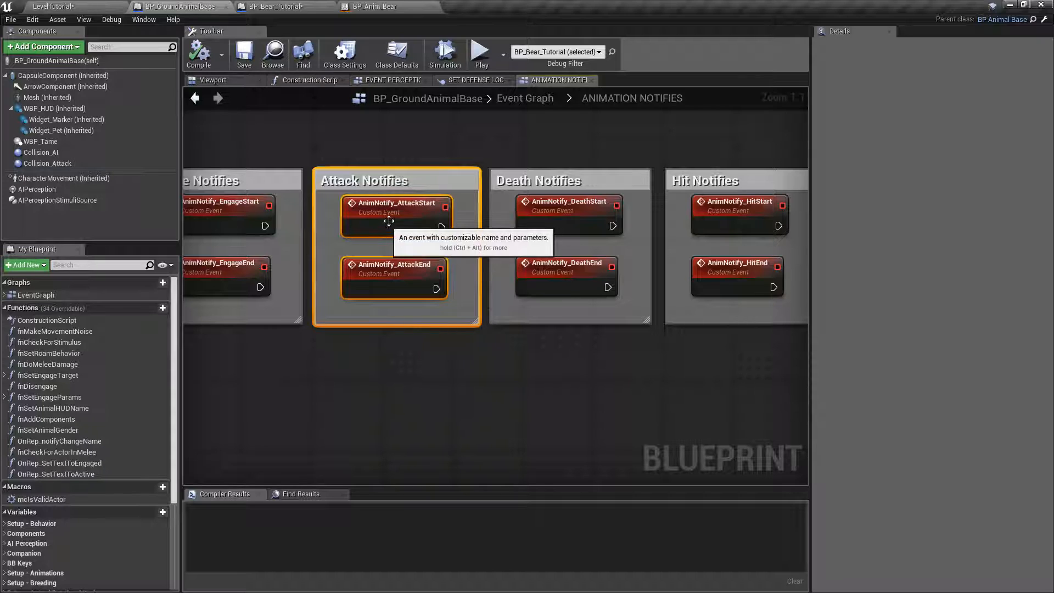
pyautogui.click(275, 6)
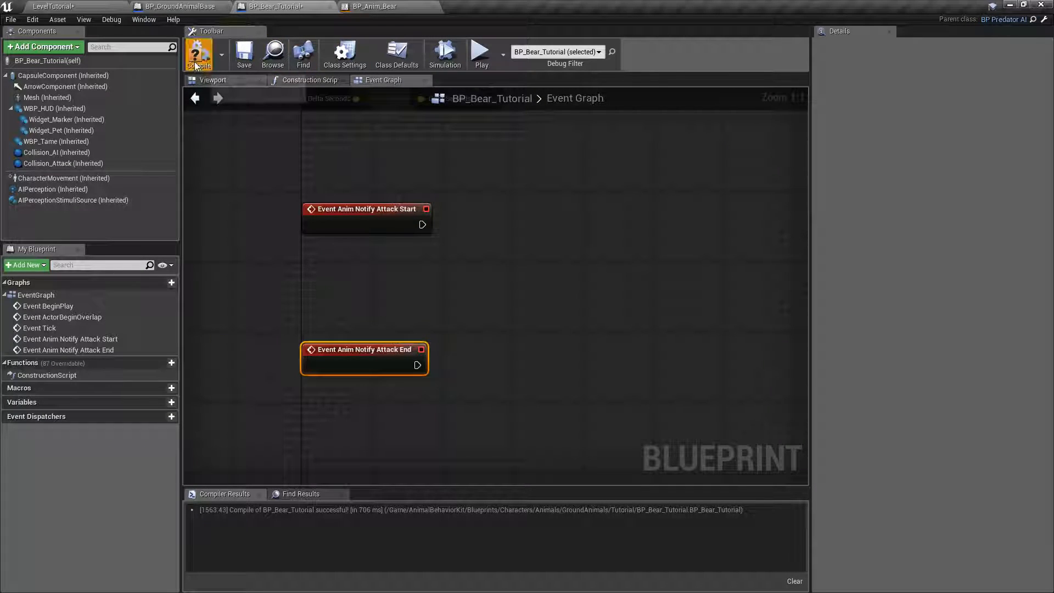
pyautogui.click(242, 63)
# - Search the graph actions for "set 3d scale" and add a Set Actor Scale 3D node beside the two attack notify events
pyautogui.moveTo(525, 229); pyautogui.dragTo(495, 245, button='right')
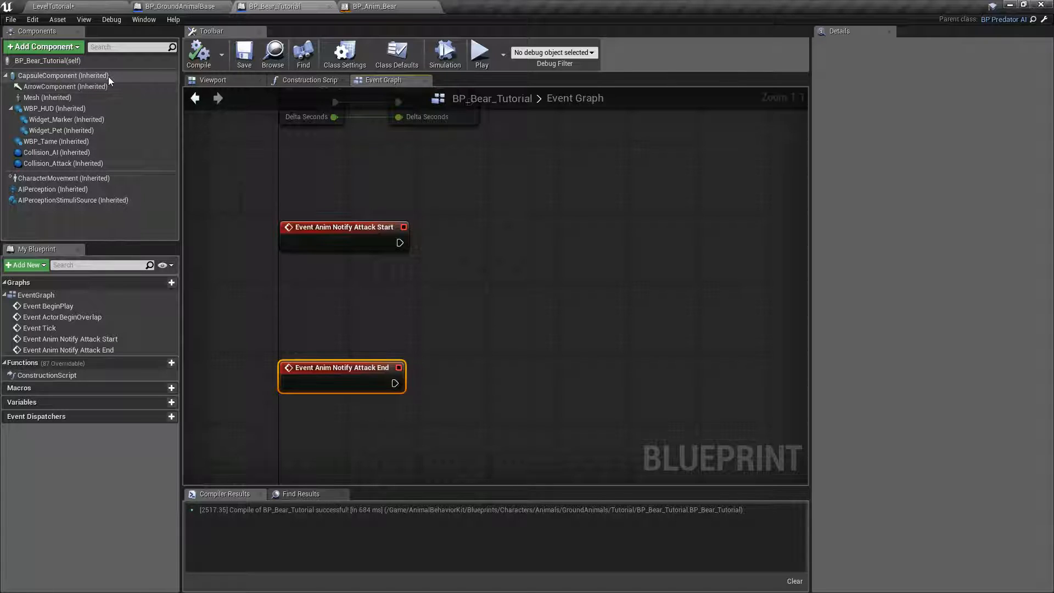
pyautogui.rightClick(462, 307)
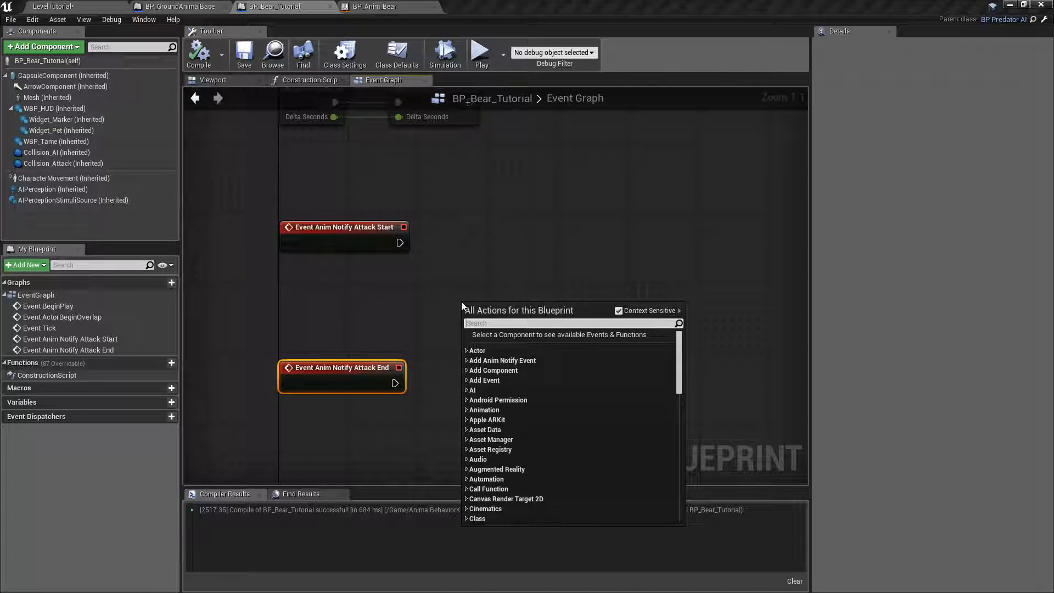
pyautogui.write('set scale')
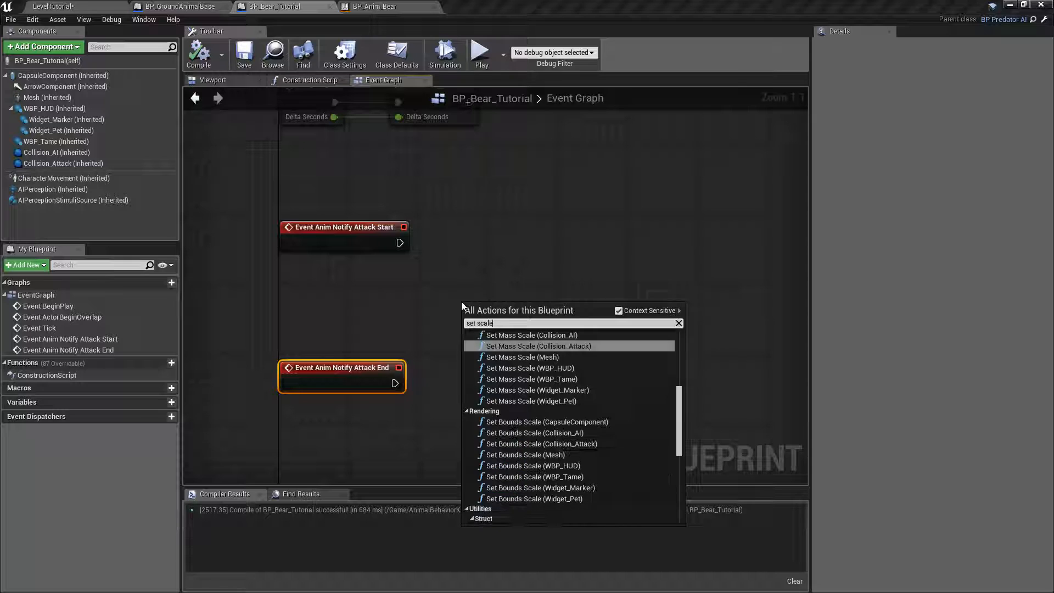
pyautogui.moveTo(679, 415)
pyautogui.mouseDown()
pyautogui.moveTo(679, 371)
pyautogui.moveTo(679, 411)
pyautogui.mouseUp()
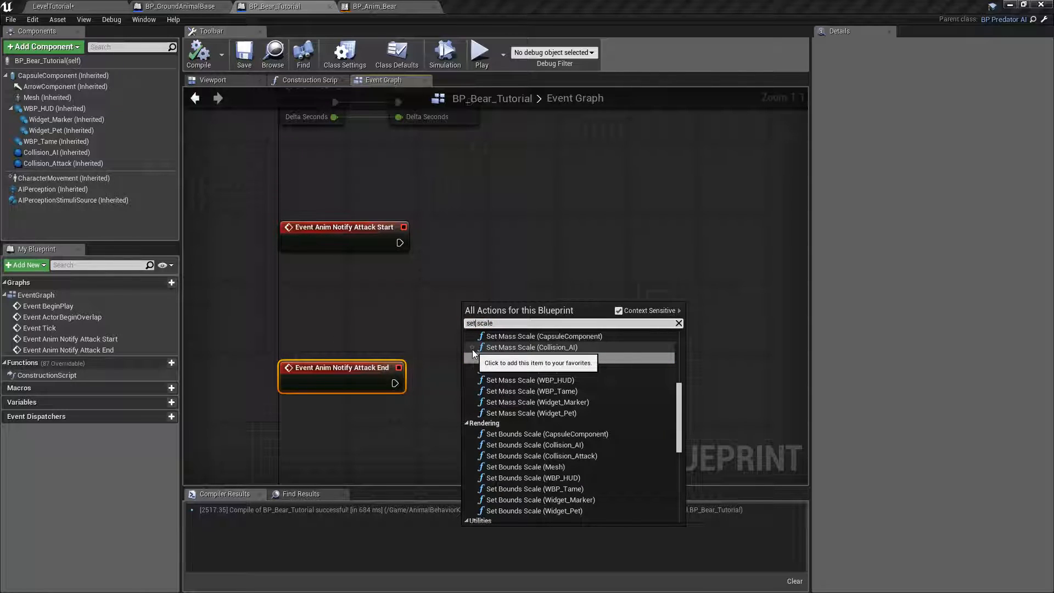
pyautogui.write('3d')
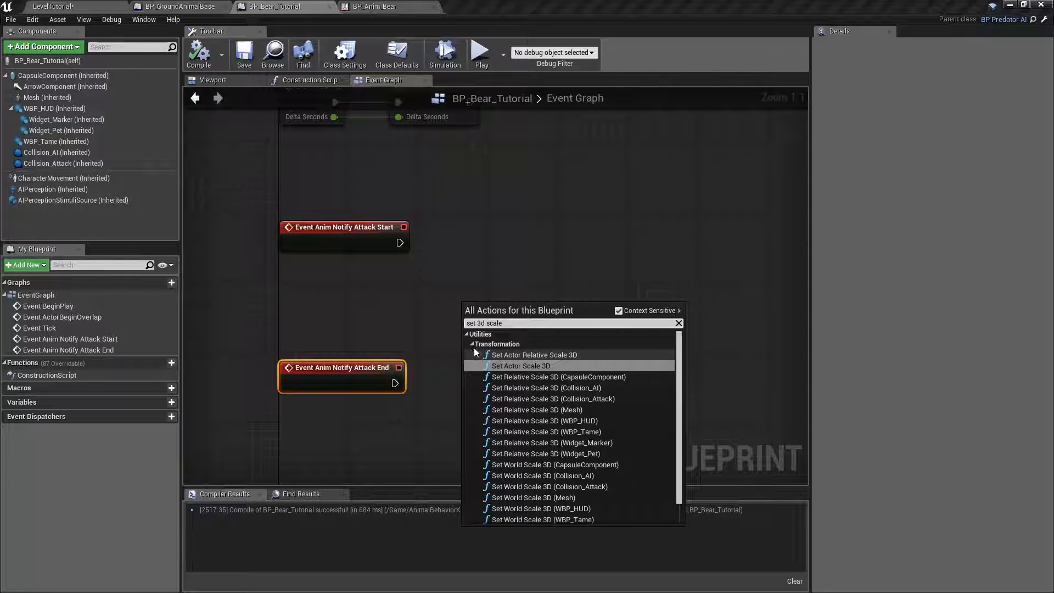
pyautogui.click(545, 367)
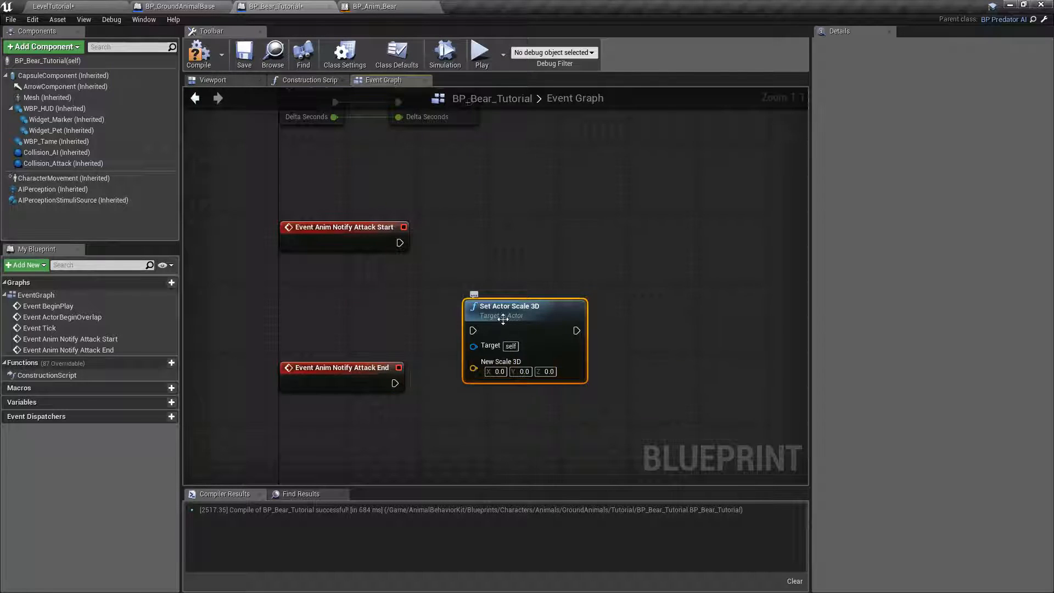
# - Place the Set Actor Scale 3D node beside Event Anim Notify Attack Start, connect them, and set New Scale 3D to 3.0 on X, Y and Z
pyautogui.moveTo(503, 310); pyautogui.dragTo(538, 235)
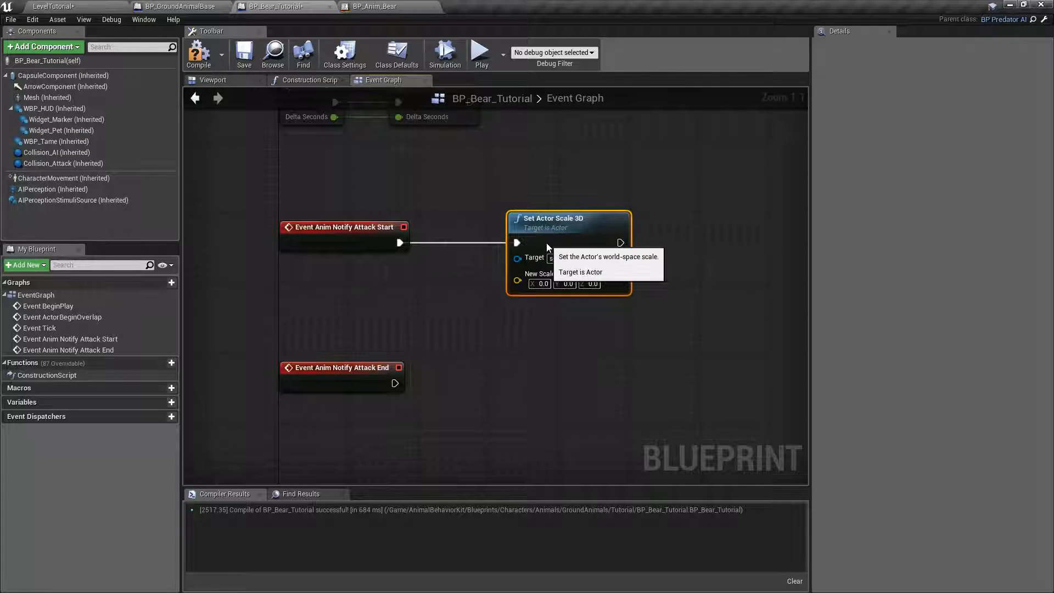
pyautogui.click(541, 284)
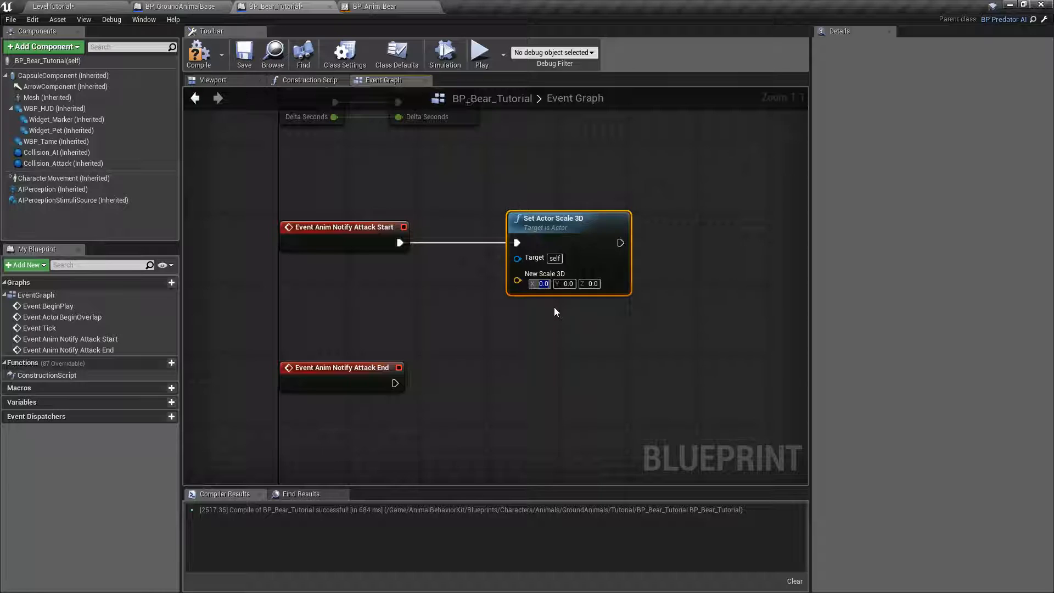
pyautogui.write('3')
pyautogui.press('Tab')
pyautogui.write('3')
pyautogui.press('Tab')
pyautogui.write('3')
pyautogui.press('Return')
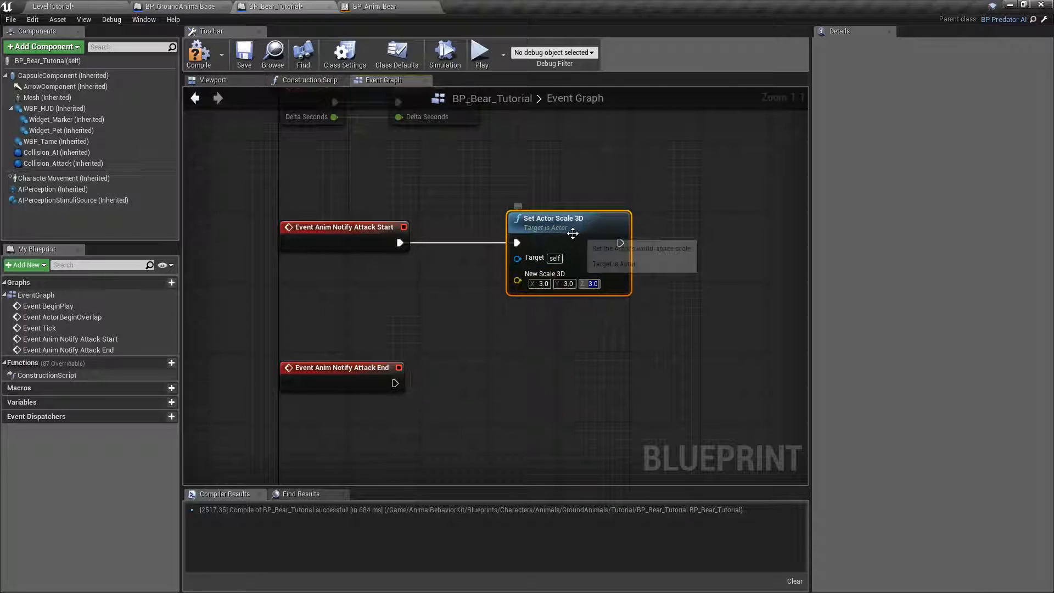
# - Duplicate the Set Actor Scale 3D node and connect the copy to Event Anim Notify Attack End
pyautogui.hotkey('ctrl', 'c')
pyautogui.hotkey('ctrl', 'v')
pyautogui.moveTo(395, 384); pyautogui.dragTo(565, 374)
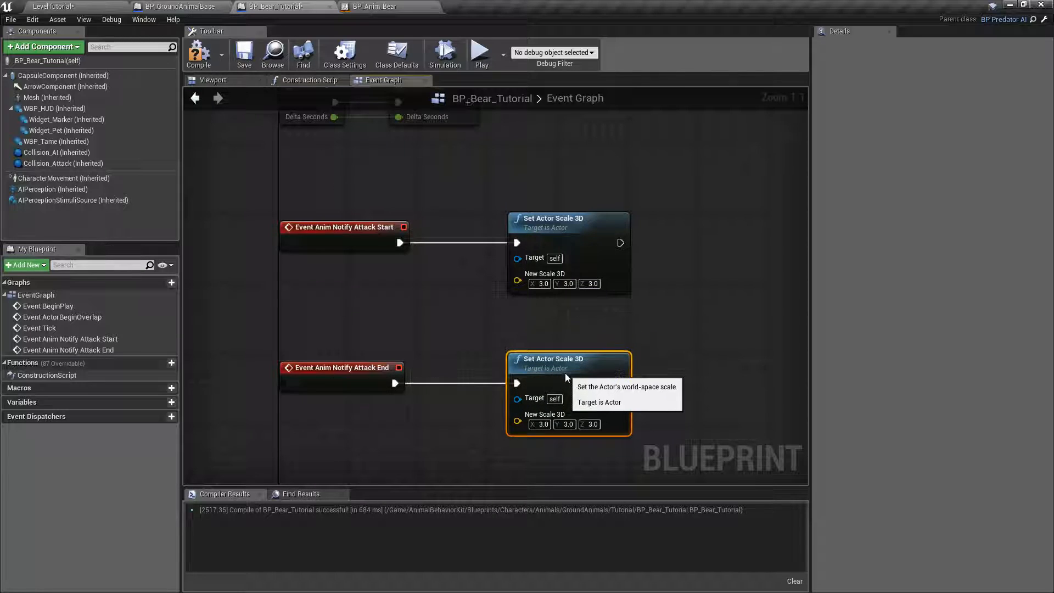
# - Set the Attack End node's New Scale 3D to 1.0 on X, Y and Z, and compile and save BP_Bear_Tutorial
pyautogui.moveTo(542, 309); pyautogui.dragTo(513, 188, button='right')
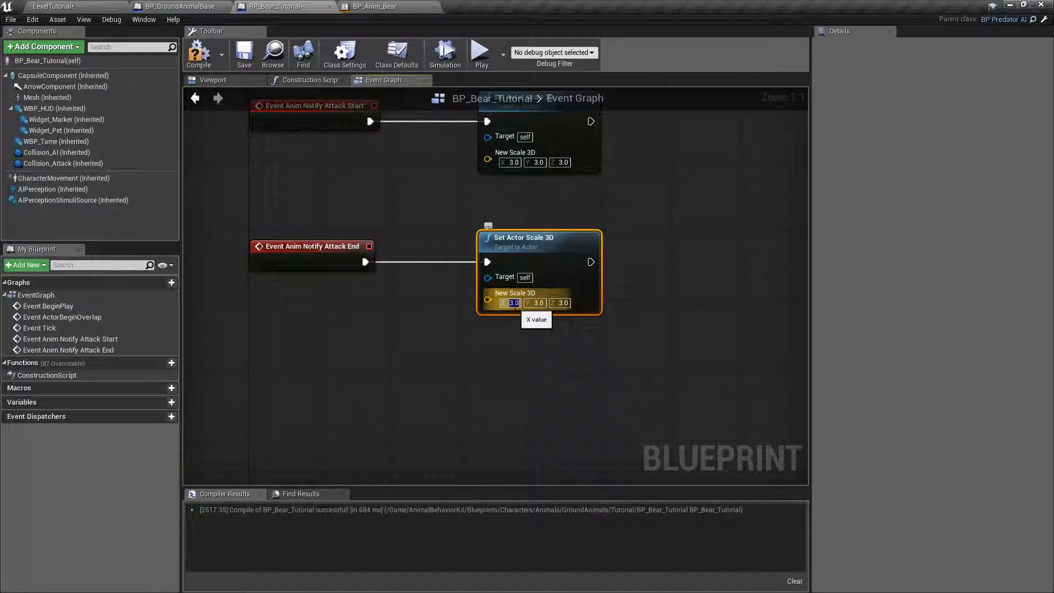
pyautogui.write('1')
pyautogui.press('Tab')
pyautogui.write('1')
pyautogui.press('Tab')
pyautogui.write('1')
pyautogui.click(245, 54)
pyautogui.moveTo(495, 166); pyautogui.dragTo(506, 256, button='right')
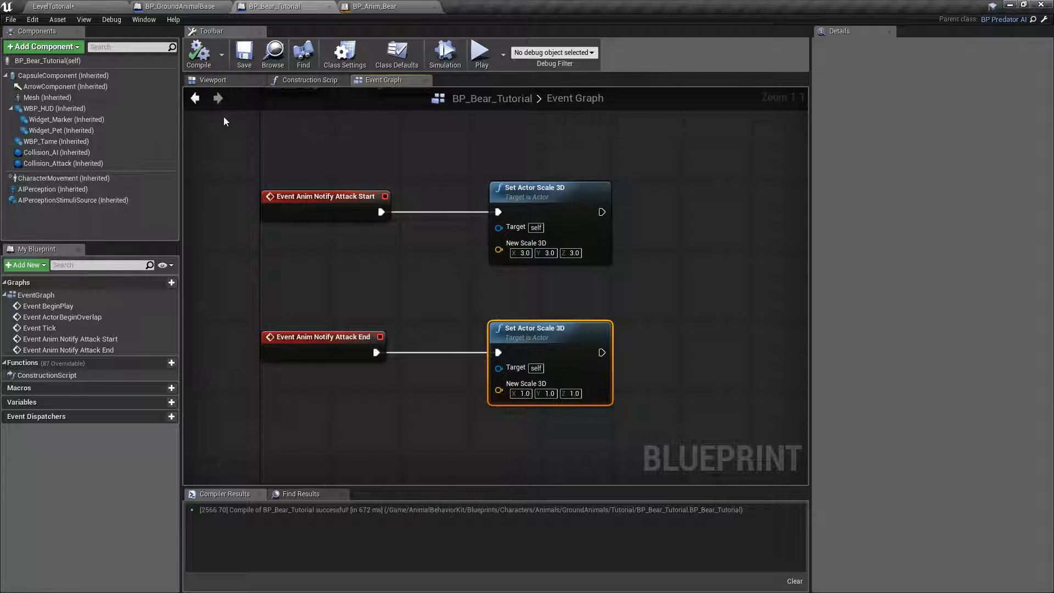
# - Save the modified LevelTutorial content and play the level full screen to watch the bear's scale while it attacks
pyautogui.click(86, 6)
pyautogui.click(135, 435)
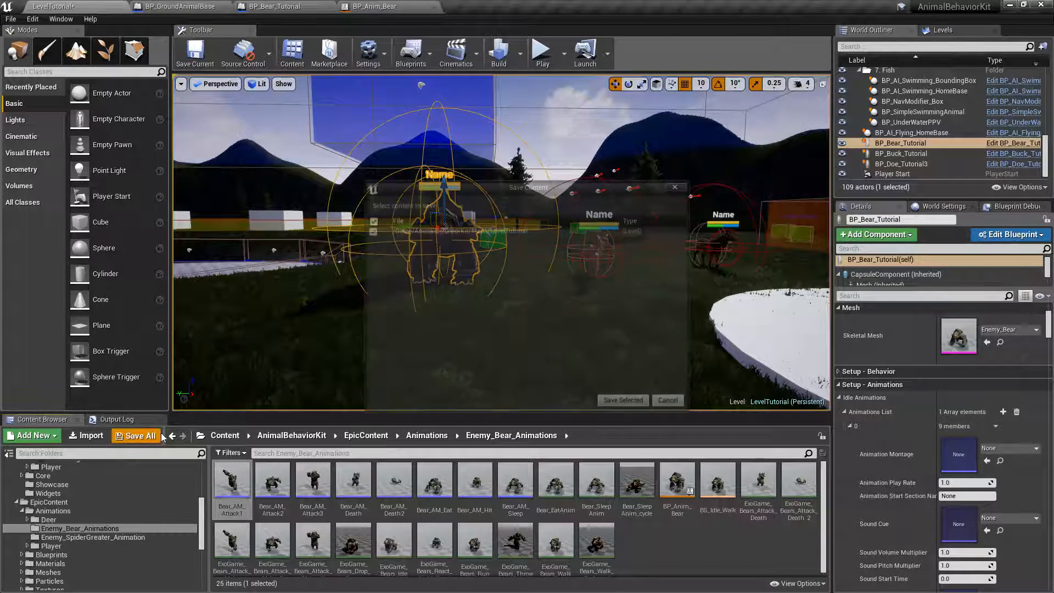
pyautogui.click(625, 403)
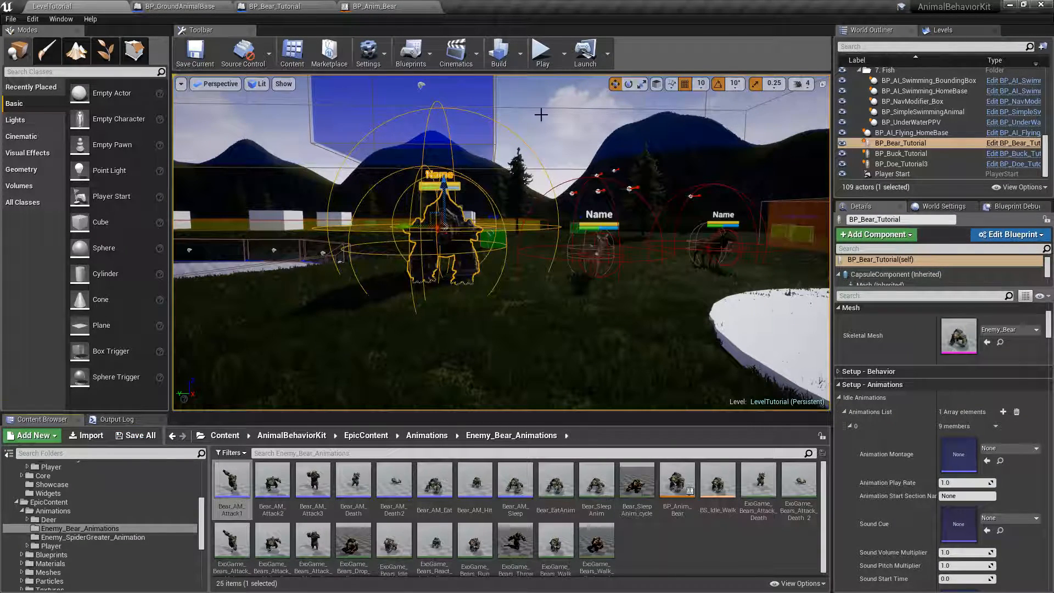
pyautogui.click(542, 51)
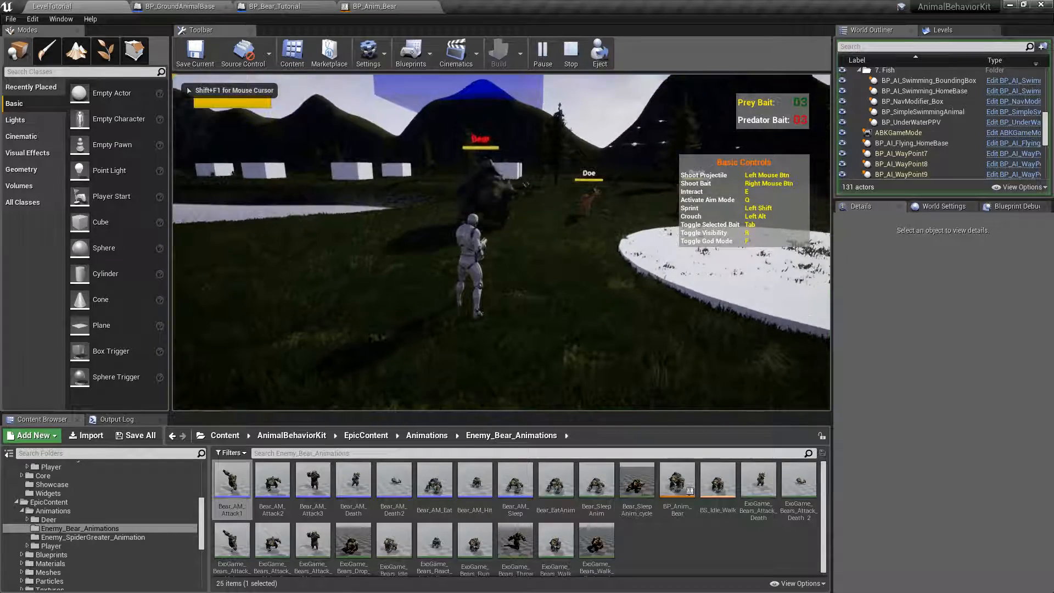
pyautogui.press('s')
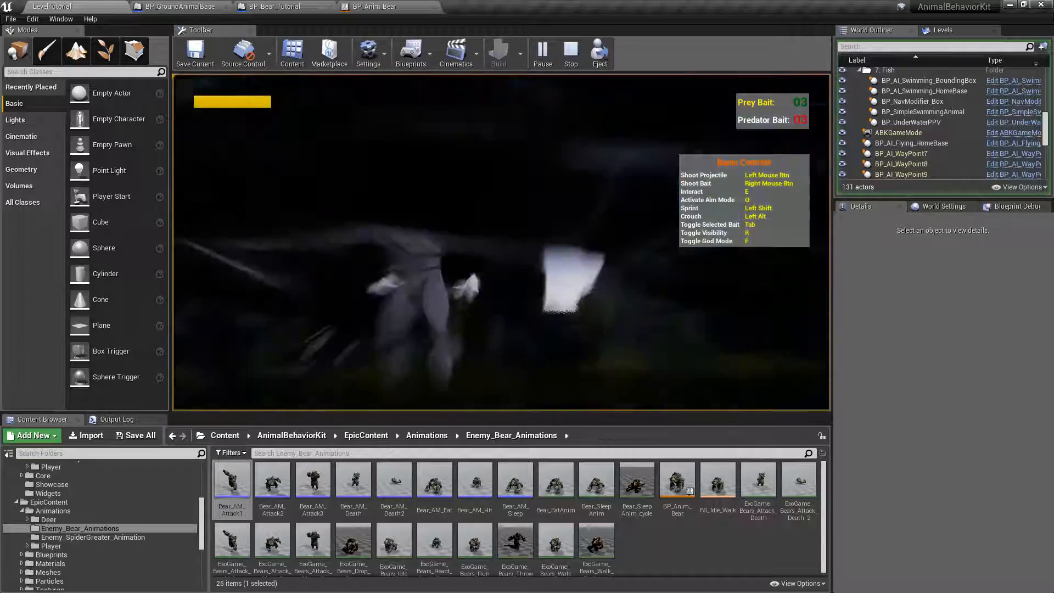
pyautogui.press('F11')
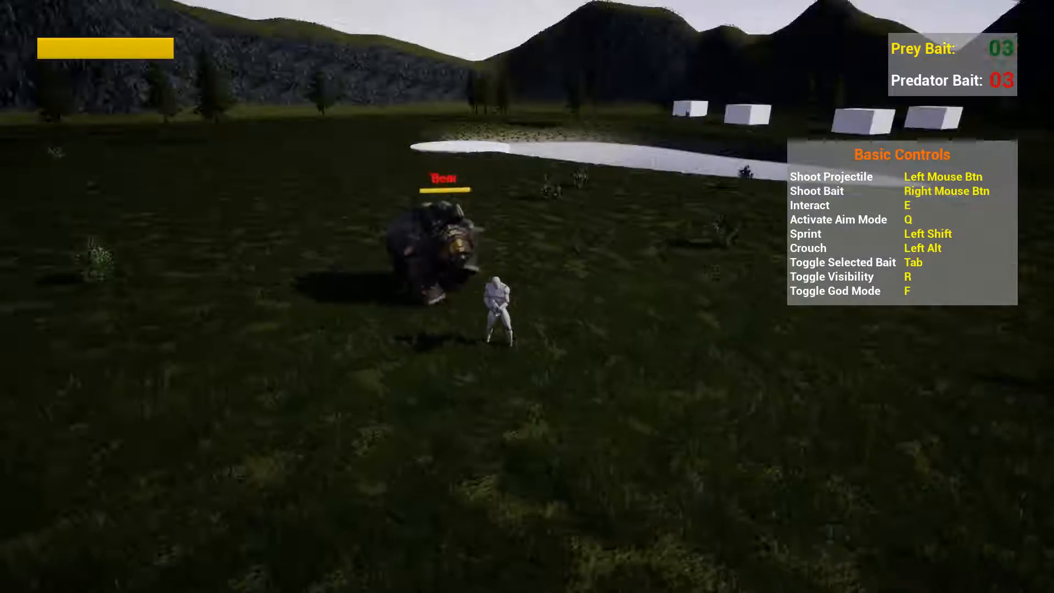
pyautogui.press('Escape')
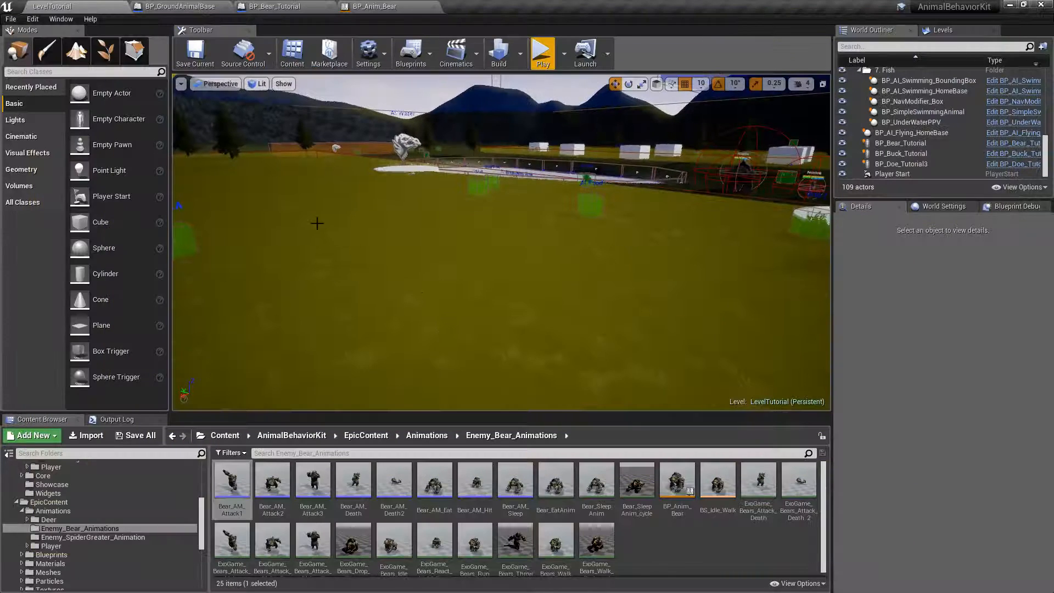
# - Set the Attack Start node's New Scale 3D to 1.5 on X, Y and Z, and compile and save BP_Bear_Tutorial
pyautogui.click(291, 8)
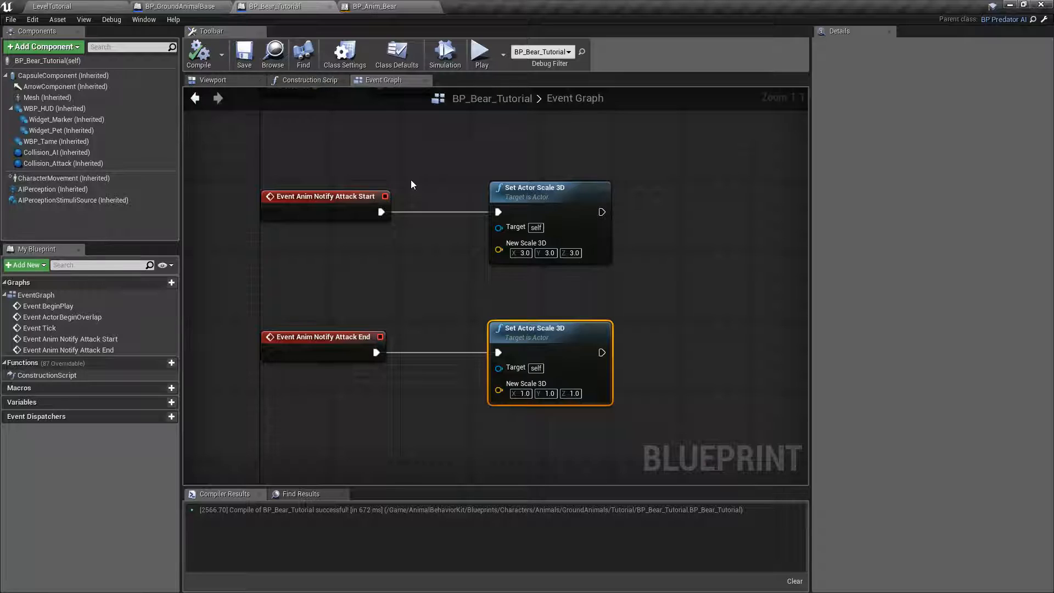
pyautogui.click(523, 253)
pyautogui.write('2')
pyautogui.press('Tab')
pyautogui.write('2')
pyautogui.press('Tab')
pyautogui.write('2')
pyautogui.press('Return')
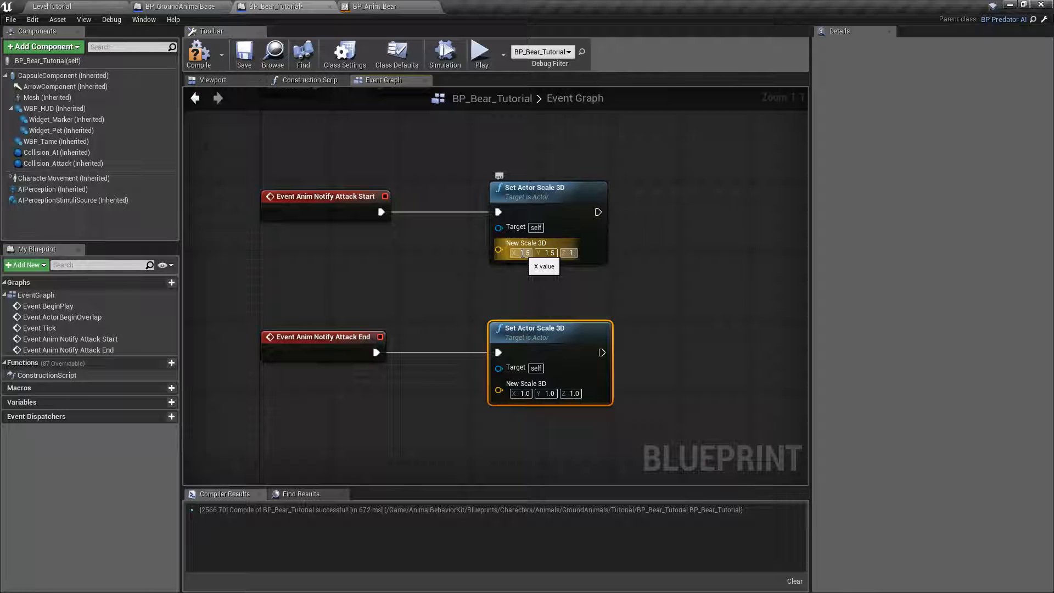
pyautogui.click(205, 63)
pyautogui.click(250, 59)
# - Play LevelTutorial full screen again and approach the bear to check its reduced attack scale
pyautogui.click(110, 6)
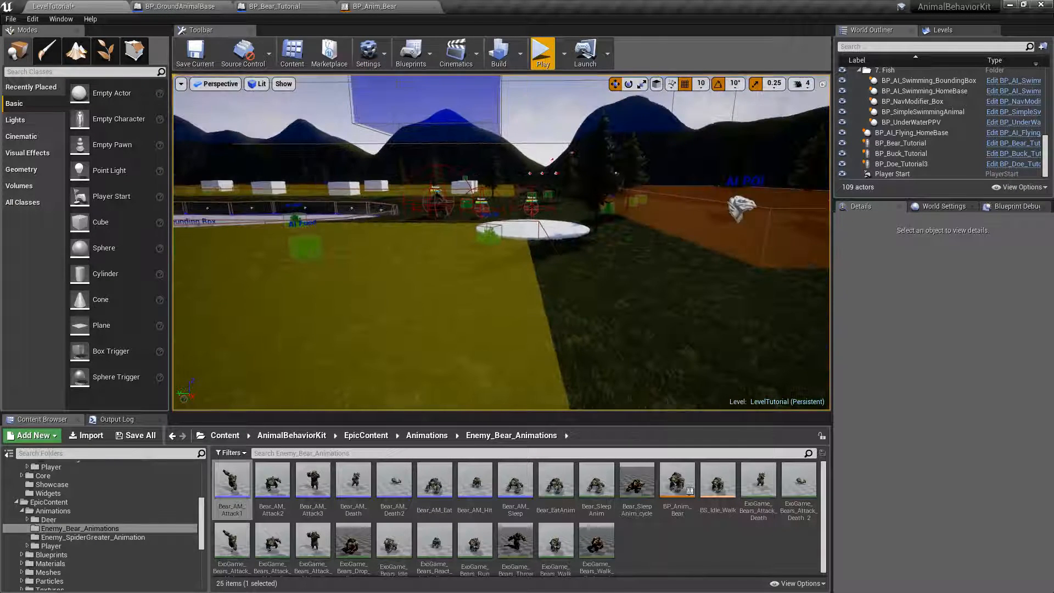
pyautogui.click(542, 53)
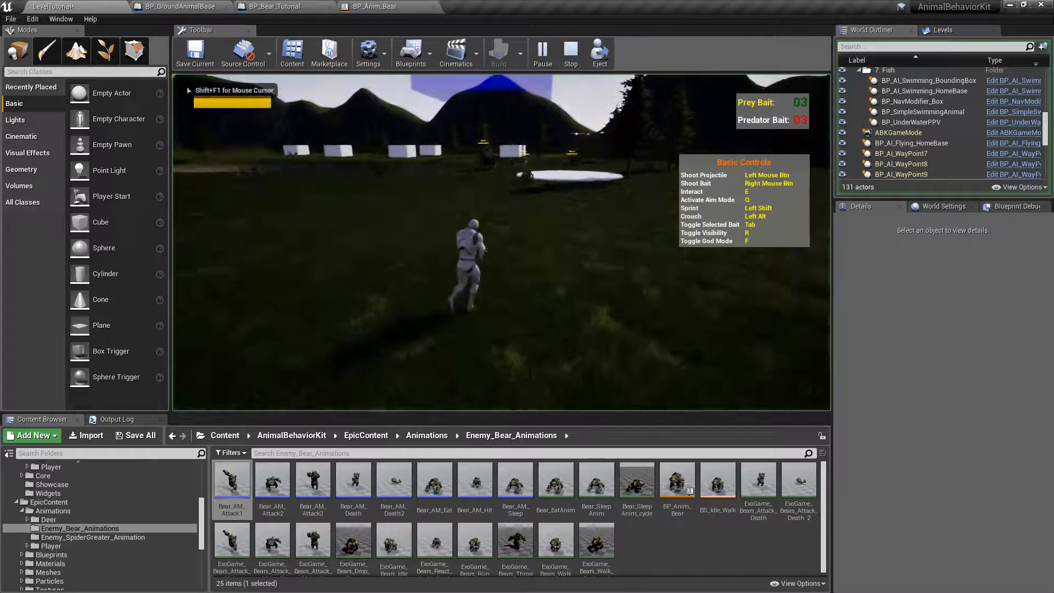
pyautogui.press('w')
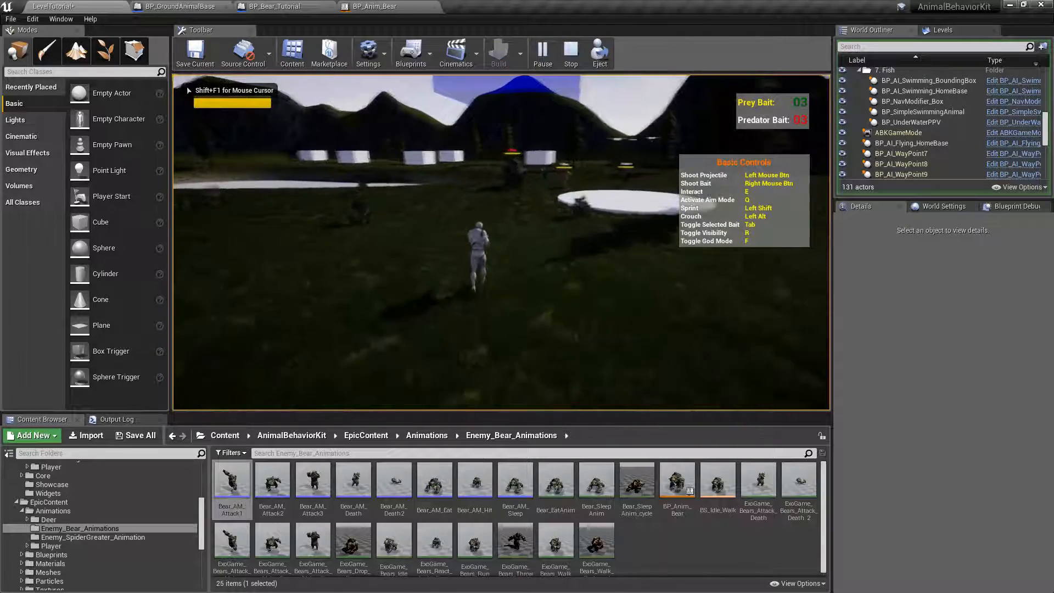
pyautogui.press('F11')
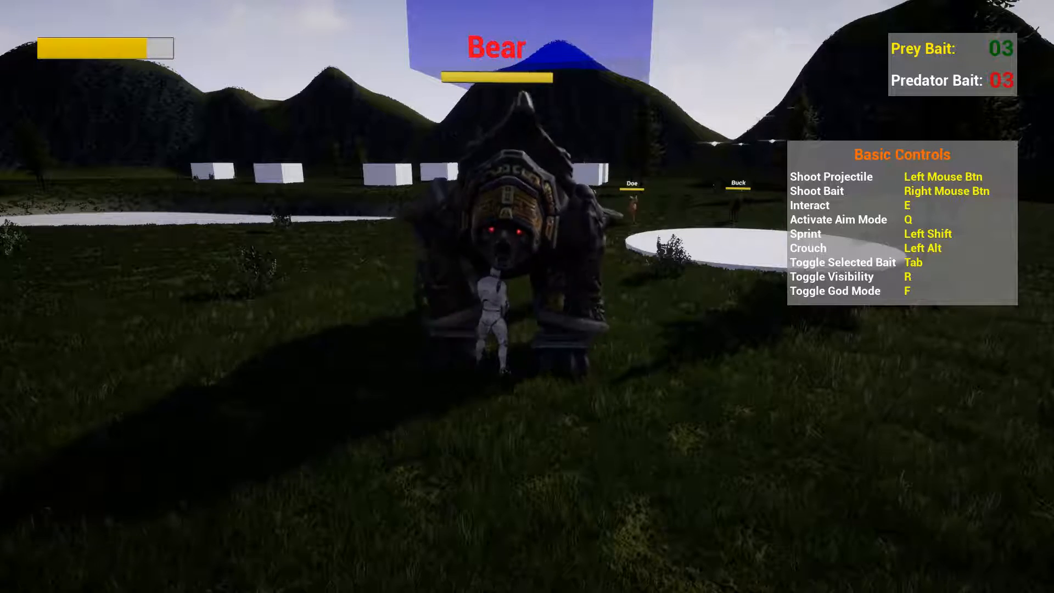
pyautogui.press('Escape')
pyautogui.press('F11')
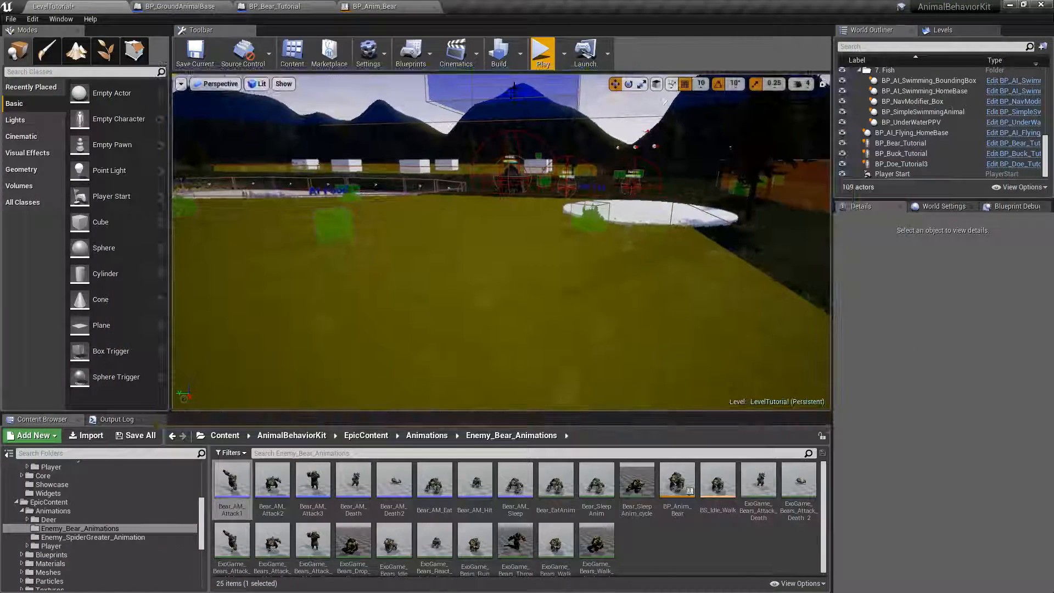
# - Review BP_Bear_Tutorial's attack event nodes and examine the Death, Hit, Eat, Drink and Rest notify groups in BP_GroundAnimalBase
pyautogui.click(283, 7)
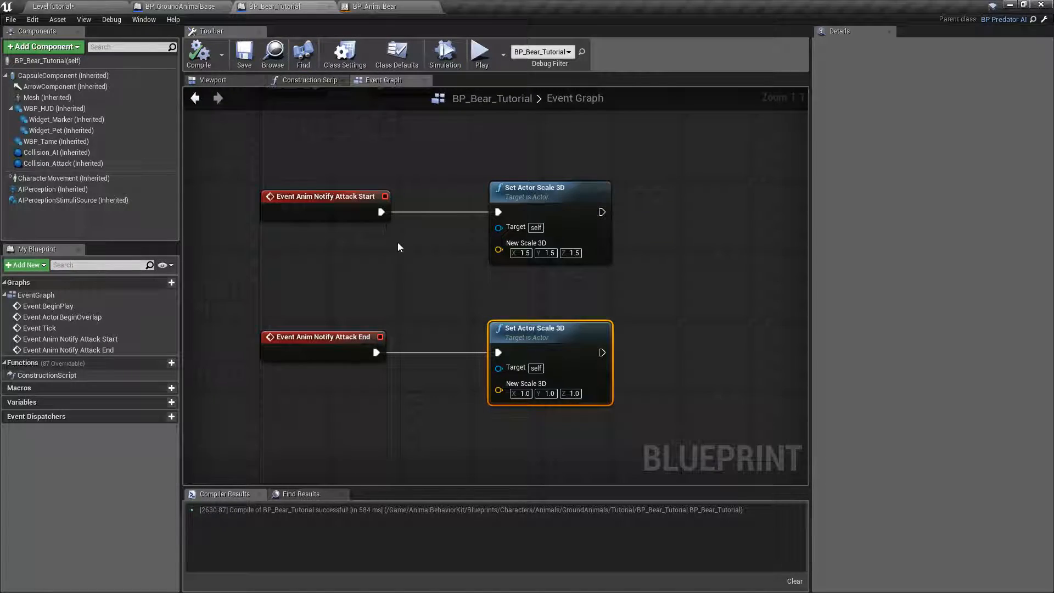
pyautogui.moveTo(632, 262); pyautogui.dragTo(656, 237, button='right')
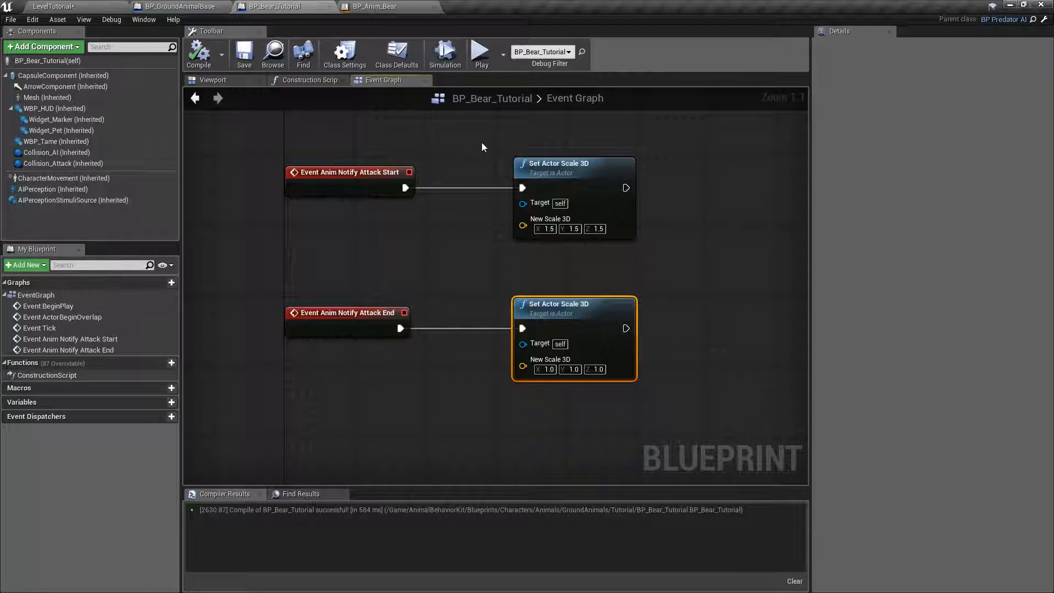
pyautogui.click(180, 6)
pyautogui.scroll(-4, 262, 174)
pyautogui.moveTo(262, 173); pyautogui.dragTo(324, 131, button='right')
pyautogui.moveTo(657, 142); pyautogui.dragTo(418, 207, button='right')
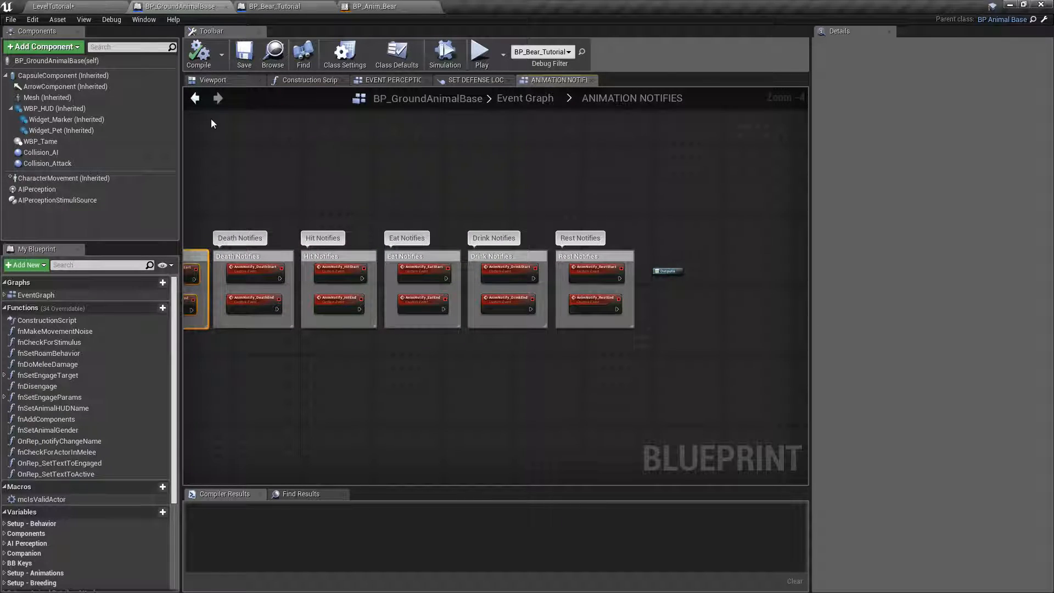
# - Recheck the bear's attack event graph and compare it with the Idle, Engage and Attack notify groups in BP_GroundAnimalBase
pyautogui.click(270, 8)
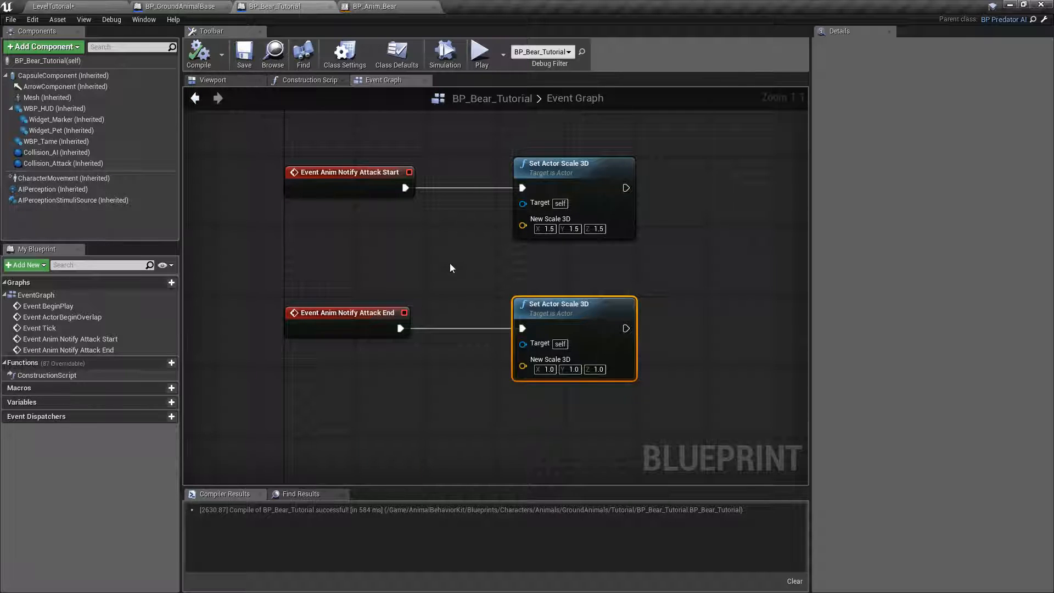
pyautogui.moveTo(406, 268); pyautogui.dragTo(425, 282, button='right')
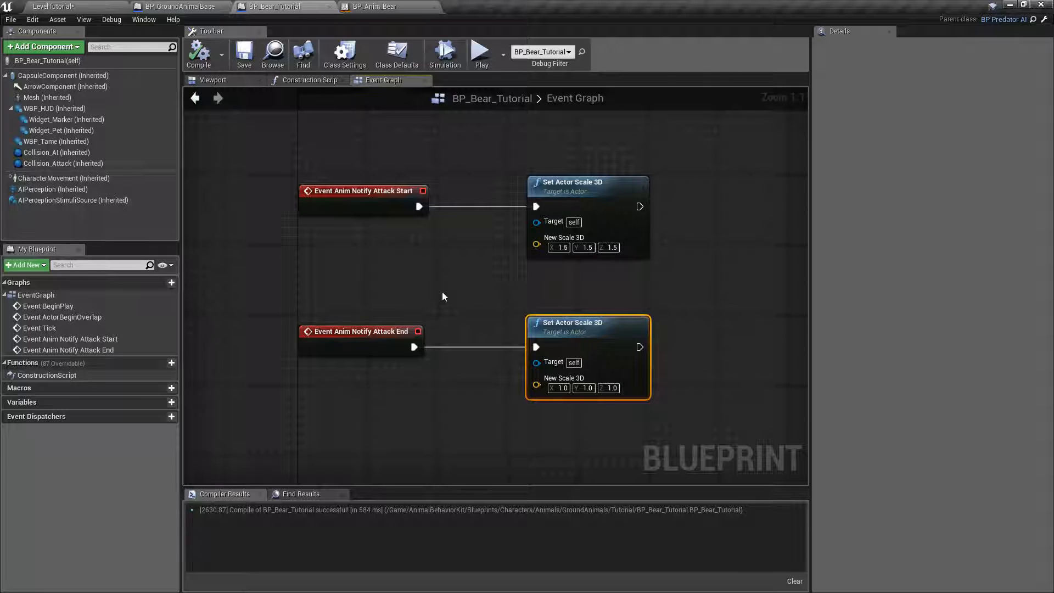
pyautogui.click(161, 6)
pyautogui.moveTo(240, 216); pyautogui.dragTo(522, 257, button='right')
pyautogui.scroll(4, 522, 257)
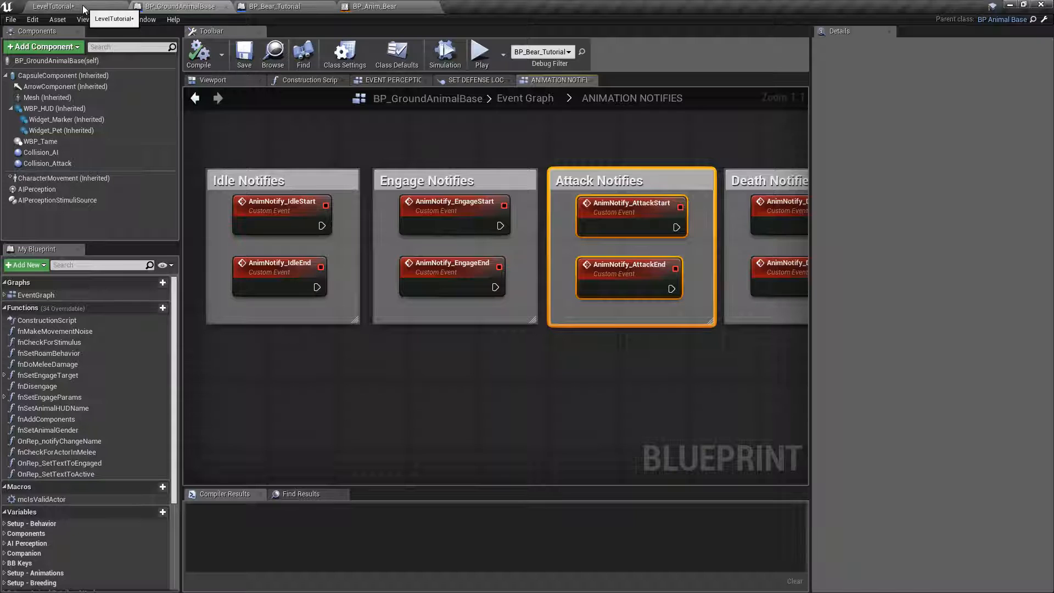
# - Delete both attack notify events and their Set Actor Scale 3D nodes from BP_Bear_Tutorial, compile and save it, and return to BP_GroundAnimalBase
pyautogui.click(260, 7)
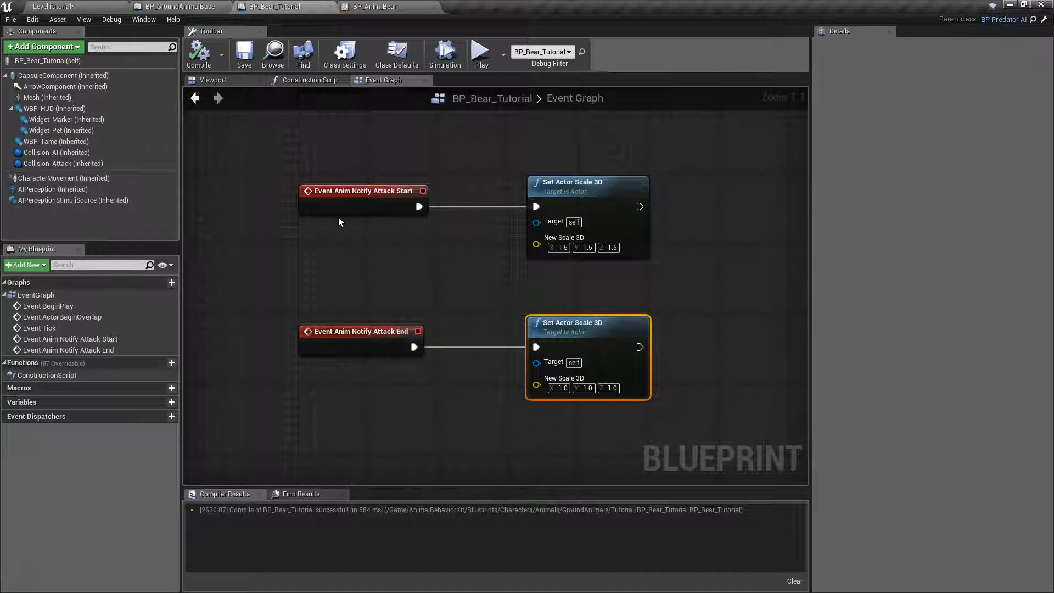
pyautogui.moveTo(423, 190); pyautogui.dragTo(365, 172, button='right')
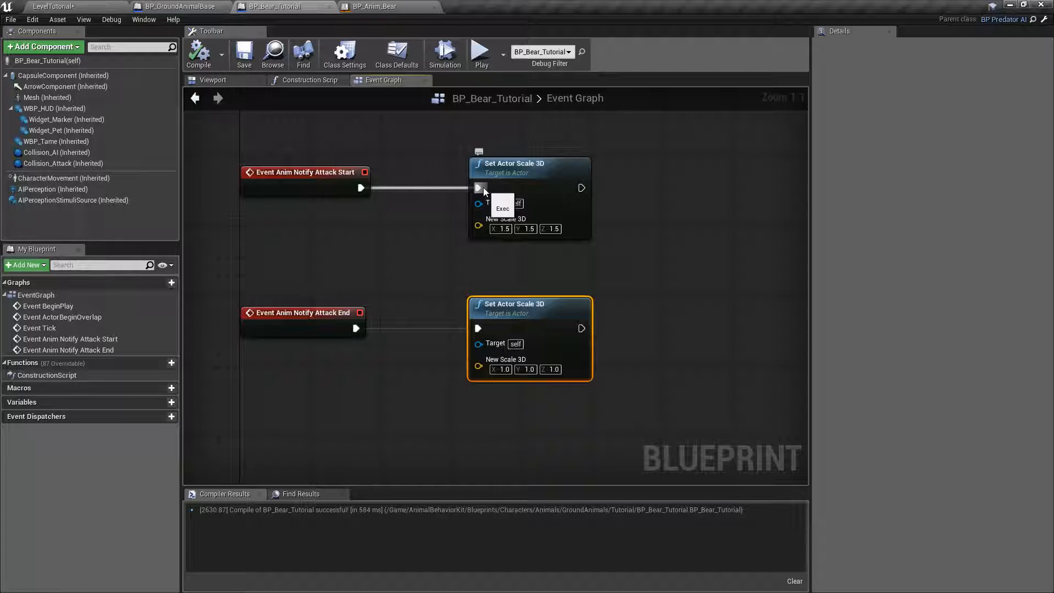
pyautogui.scroll(-2, 456, 230)
pyautogui.moveTo(454, 232); pyautogui.dragTo(464, 285, button='right')
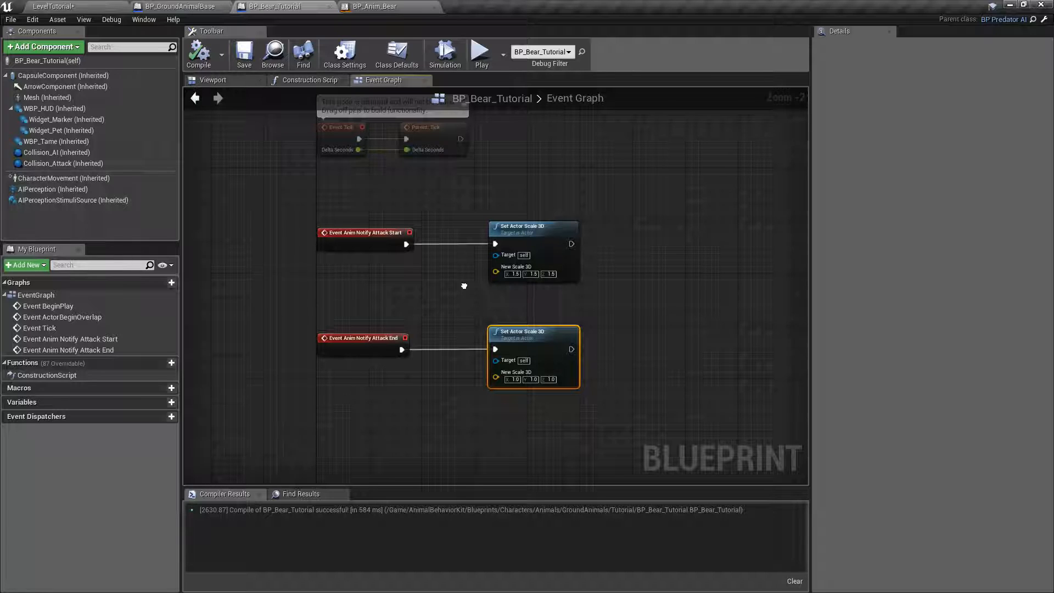
pyautogui.moveTo(464, 286); pyautogui.dragTo(459, 286, button='right')
pyautogui.moveTo(322, 198); pyautogui.dragTo(571, 397)
pyautogui.press('Delete')
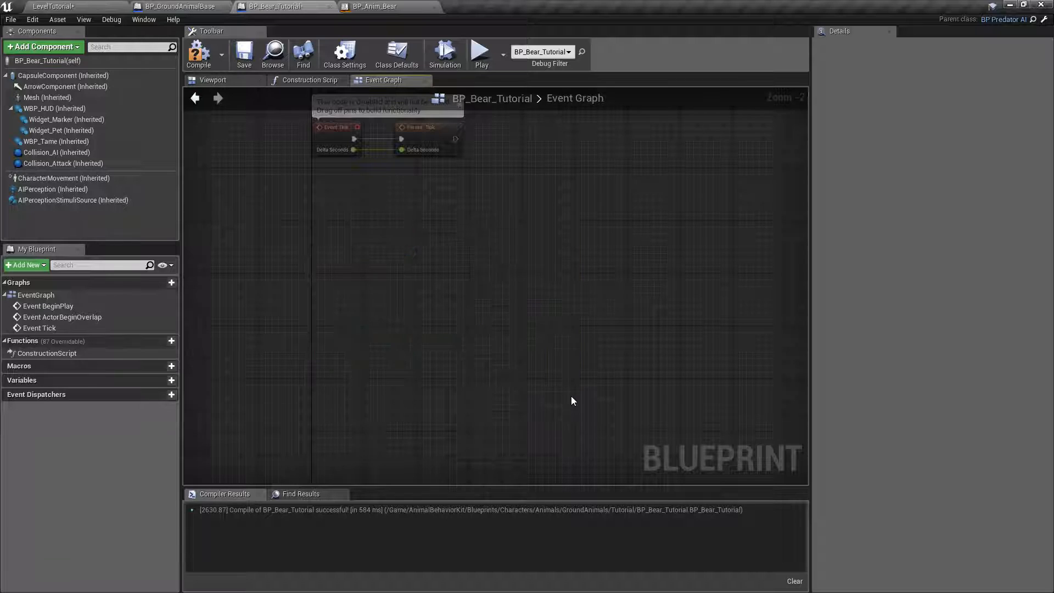
pyautogui.click(199, 52)
pyautogui.click(244, 53)
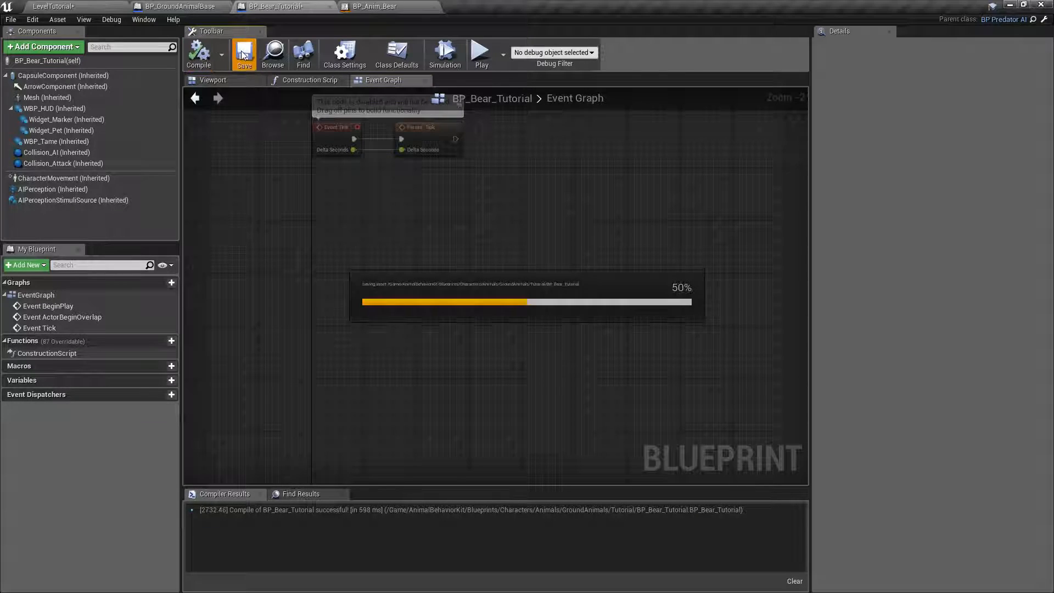
pyautogui.click(180, 6)
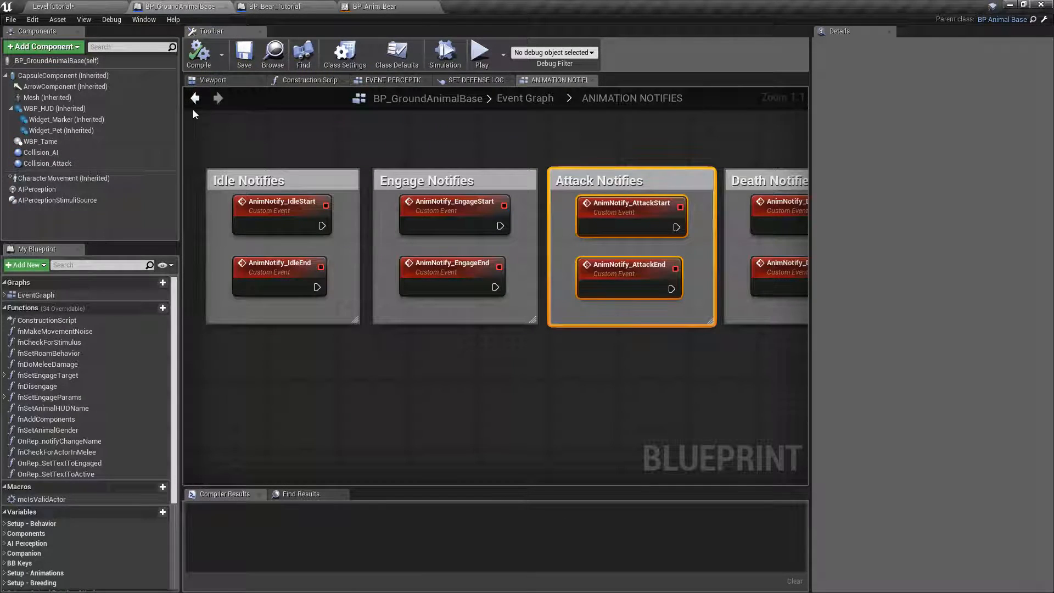